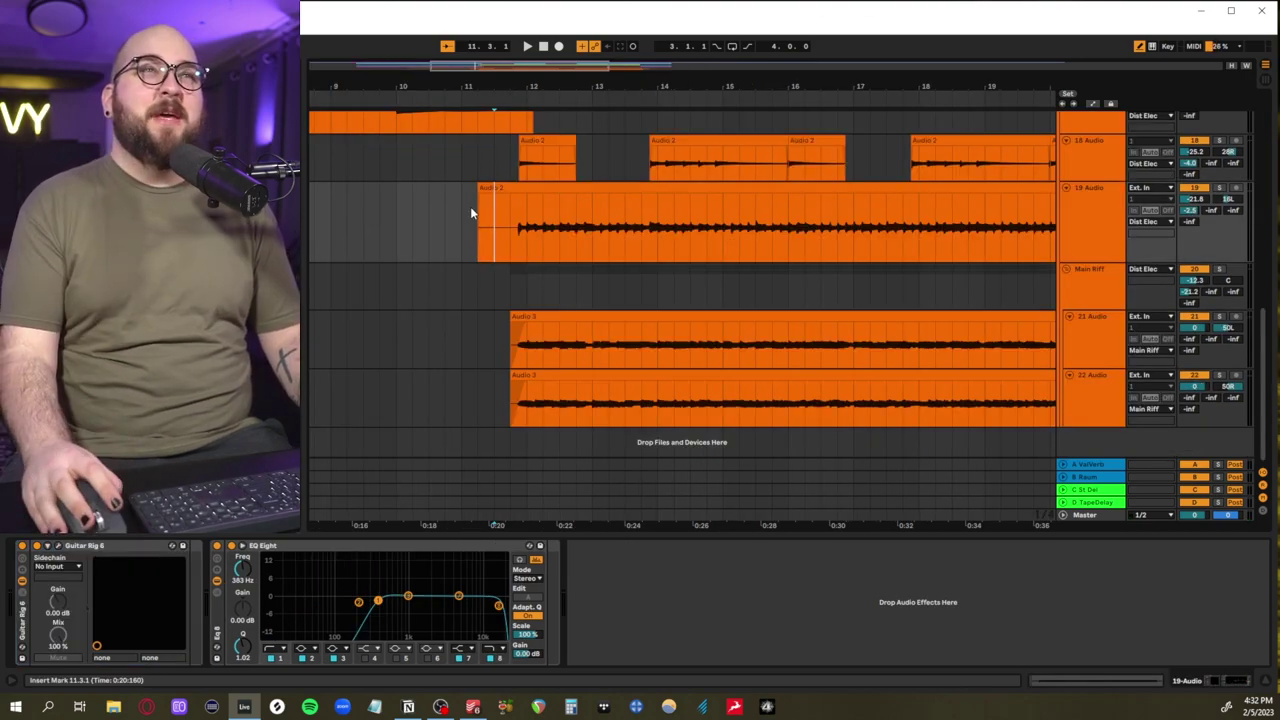
Review the guitar and keys clips in the arrangement from about bar 11 to bar 20
left_click_drag(414, 200, 968, 400)
scroll(811, 391, "up", 5)
scroll(877, 340, "right", 3)
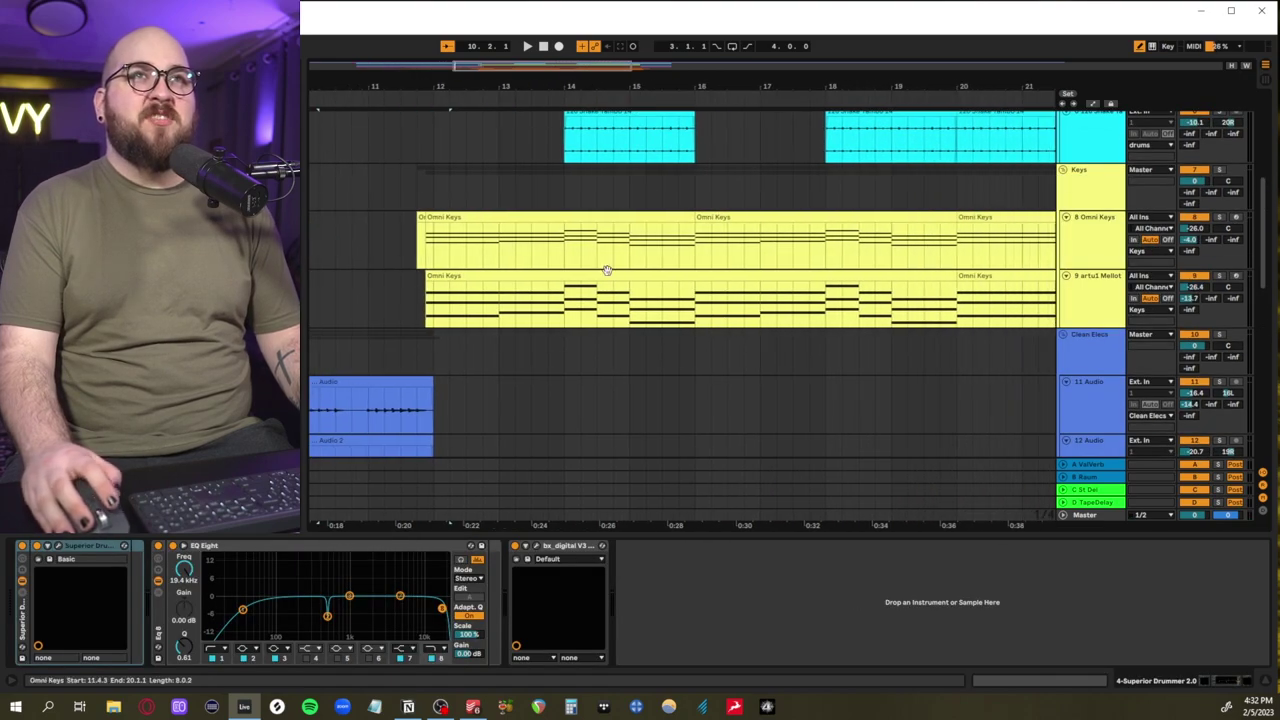
left_click_drag(384, 240, 892, 300)
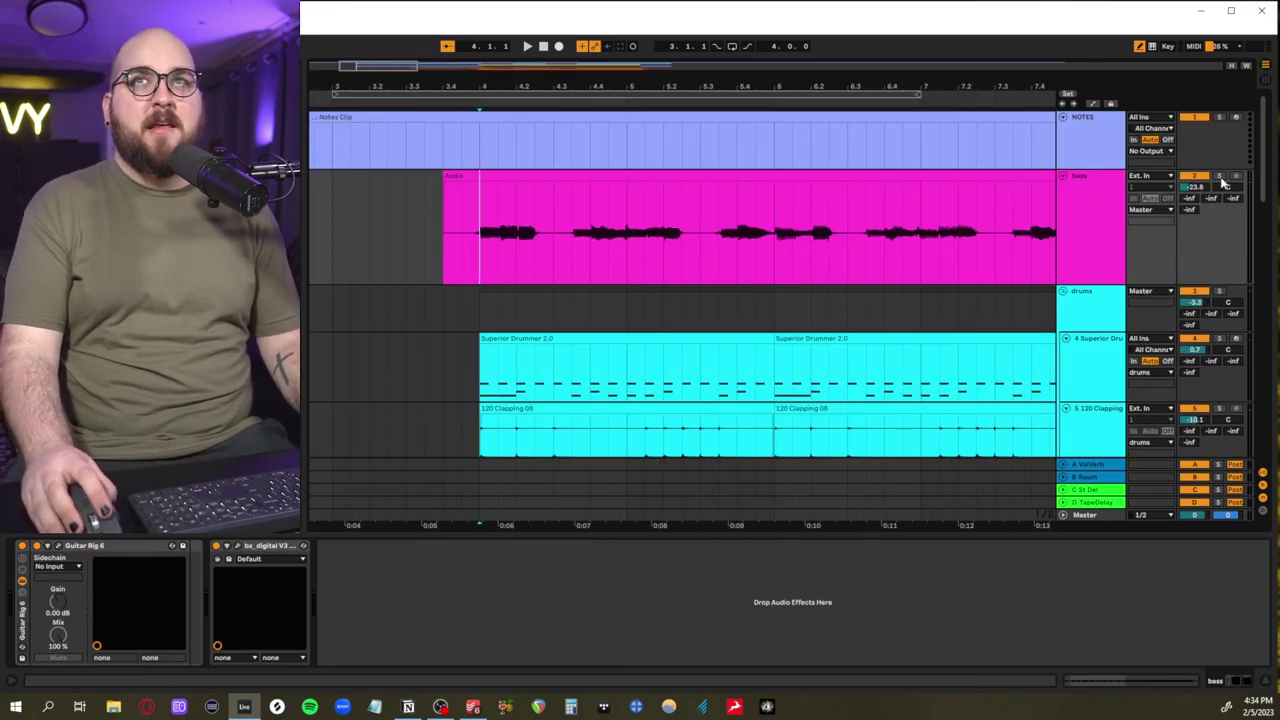
Solo the bass track and play it back from bar 4.1.1
left_click(1219, 176)
key("space")
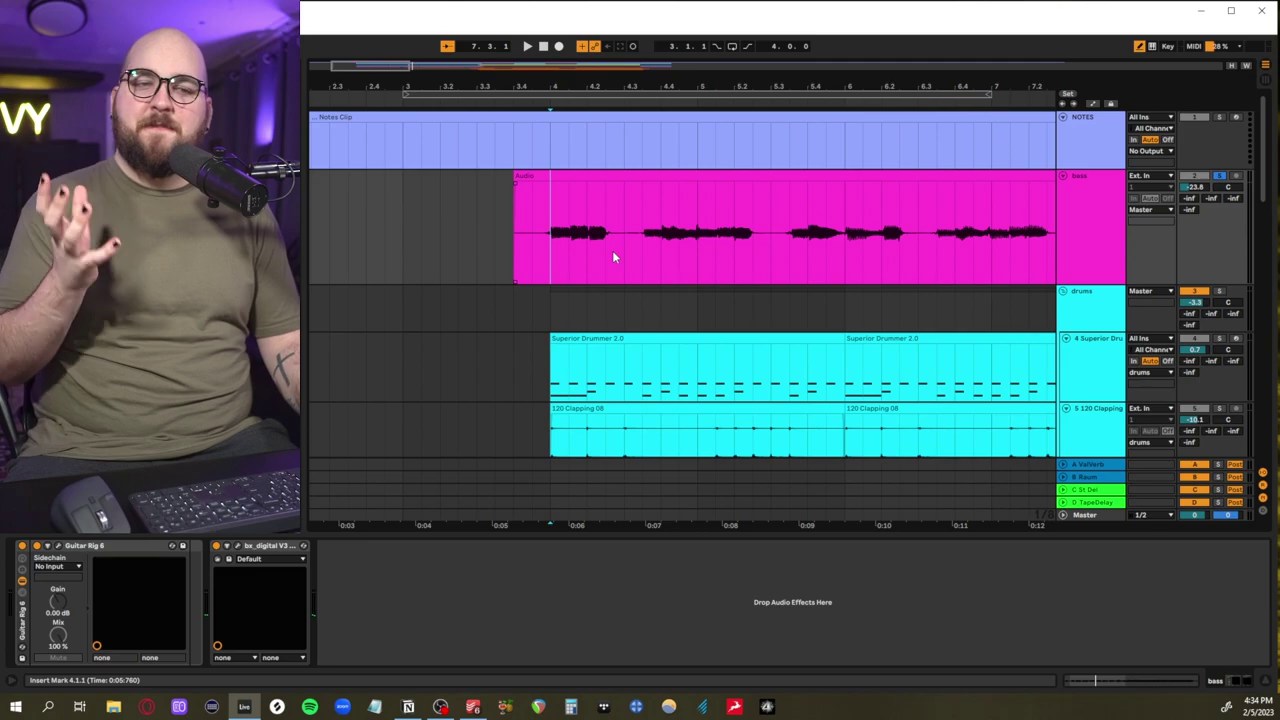
scroll(614, 258, "right", 3)
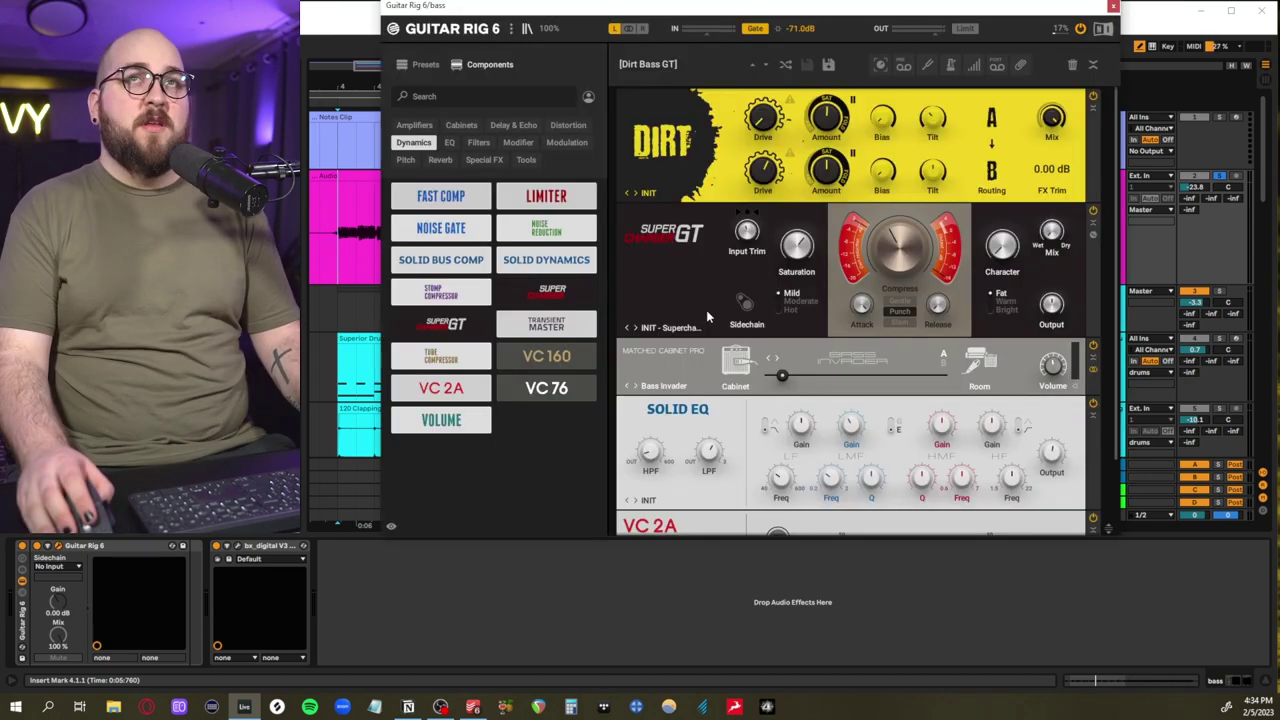
Look through the bass track's Dirt Bass GT effect chain in Guitar Rig 6, including the compressor, cabinet and EQ, and close it
scroll(706, 310, "down", 2)
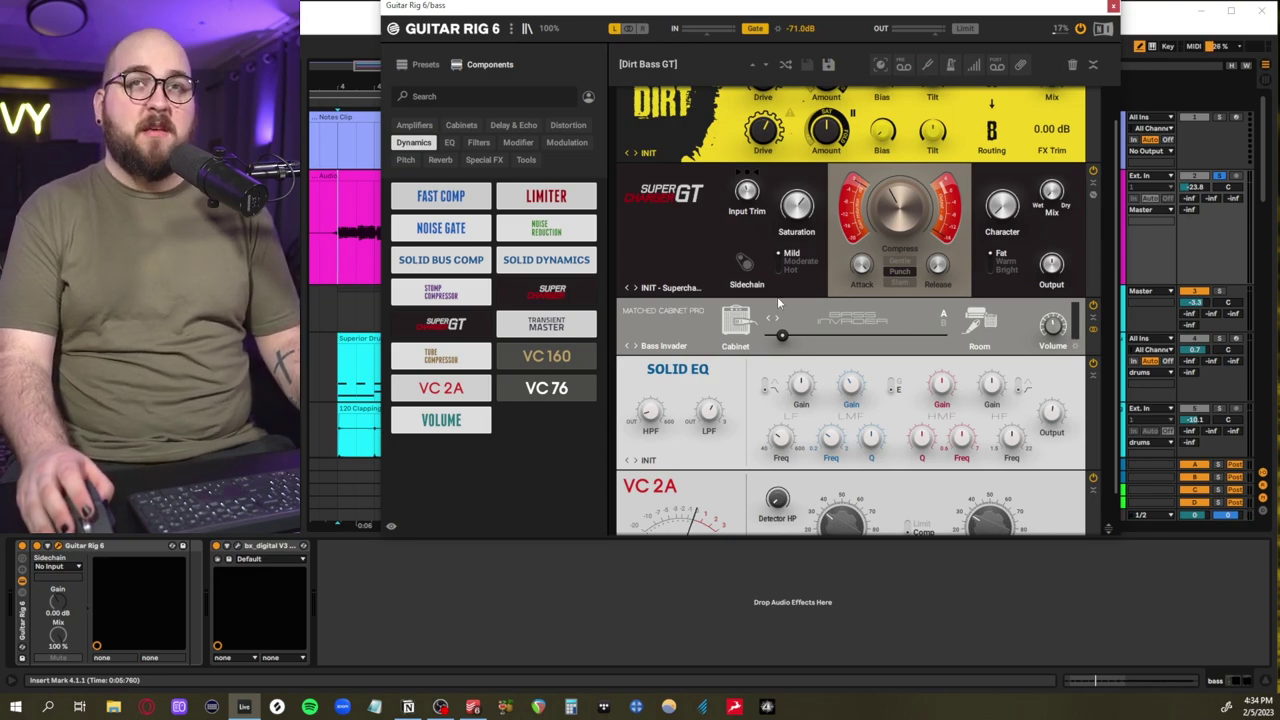
left_click(1113, 8)
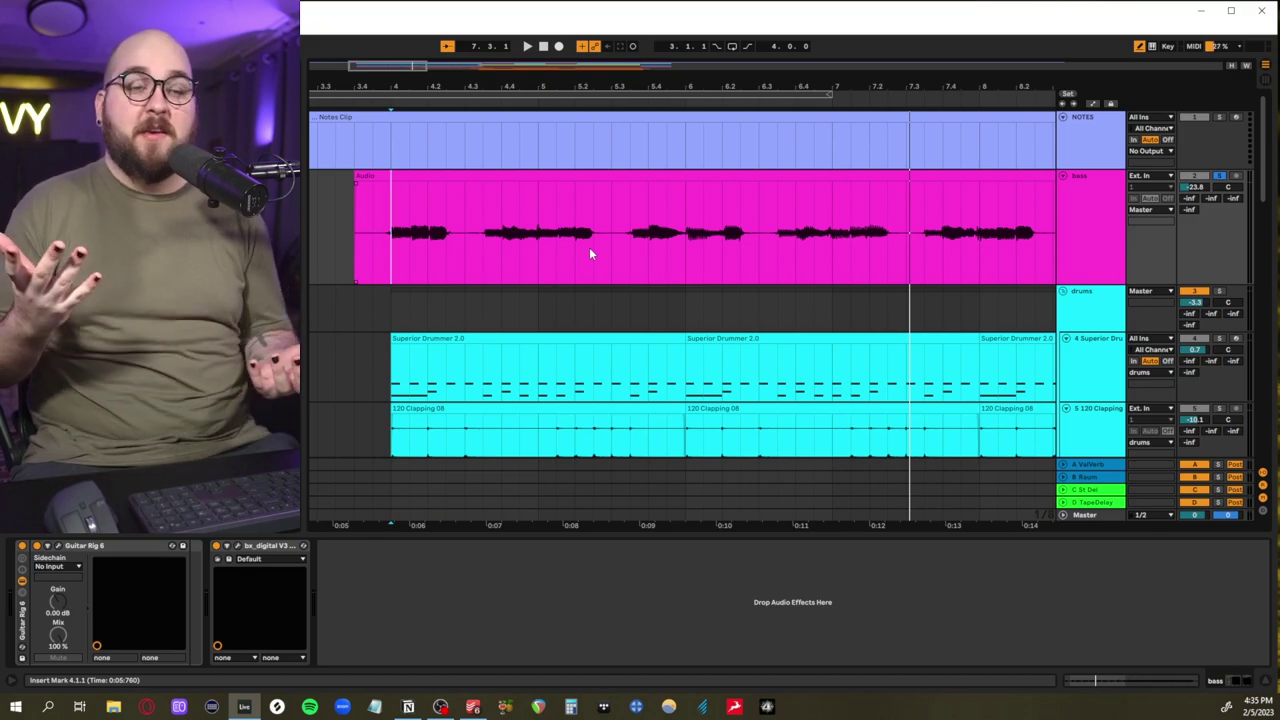
Play back the soloed bass line in the opening section before bar 12
scroll(483, 254, "left", 3)
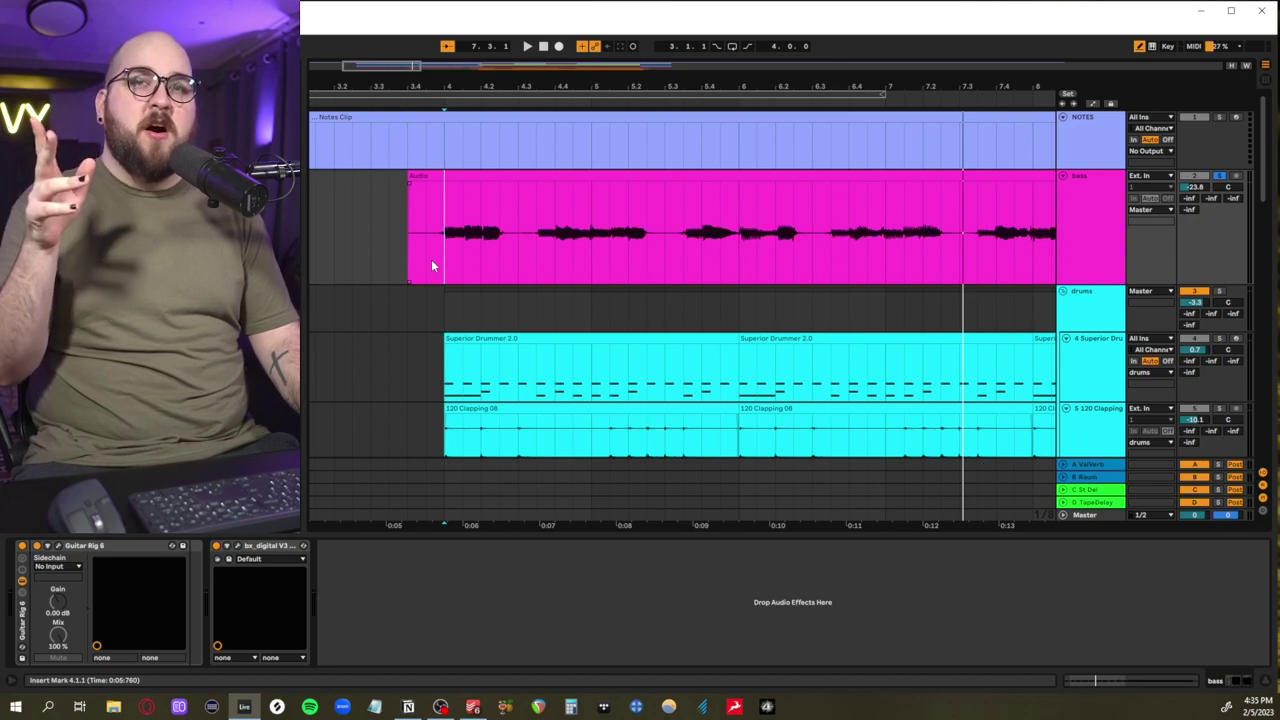
key("space")
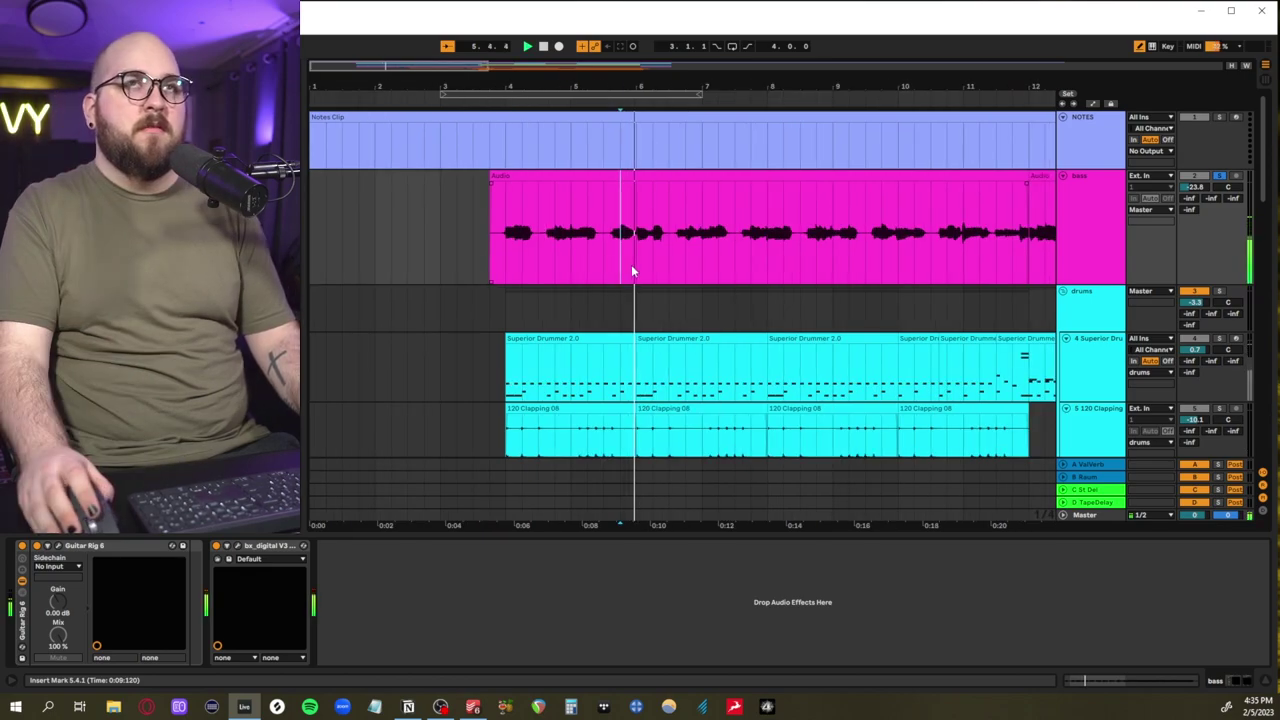
scroll(717, 287, "up", 3)
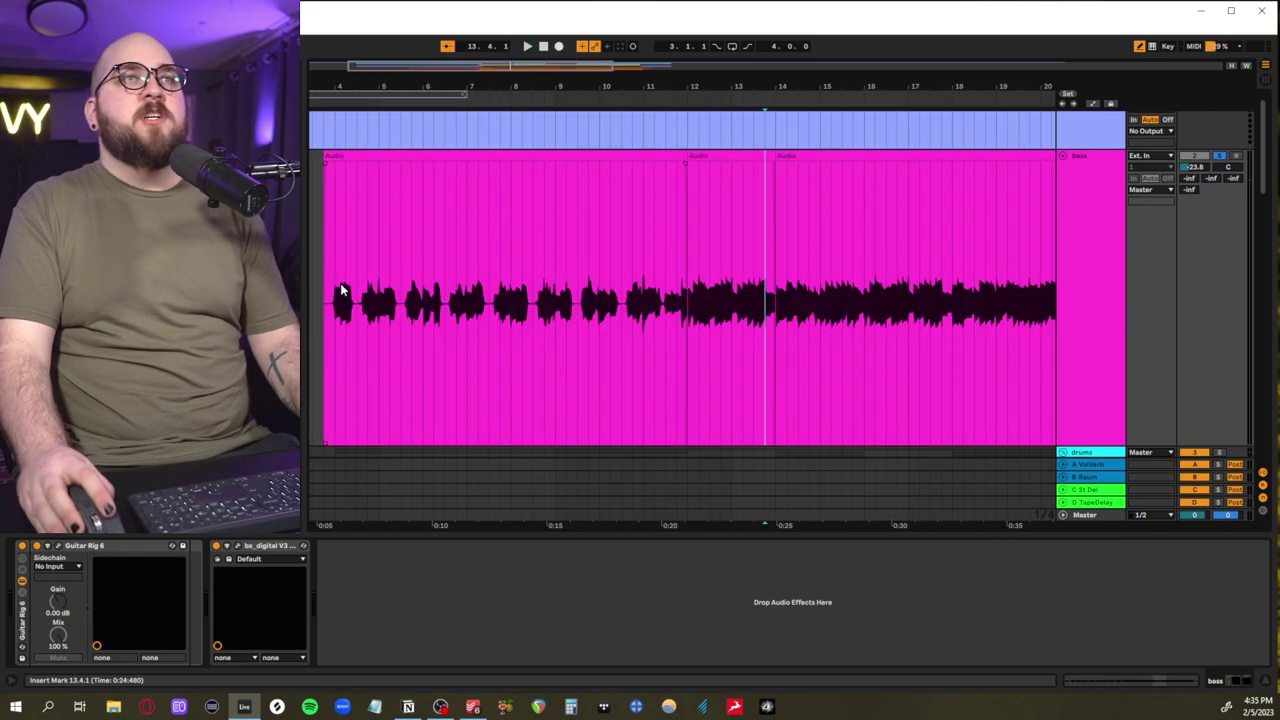
Select the bass audio from 12.1.1 to 21.3.1 to compare its waveform with the preceding section
left_click_drag(341, 290, 1026, 353)
key("z")
key("x")
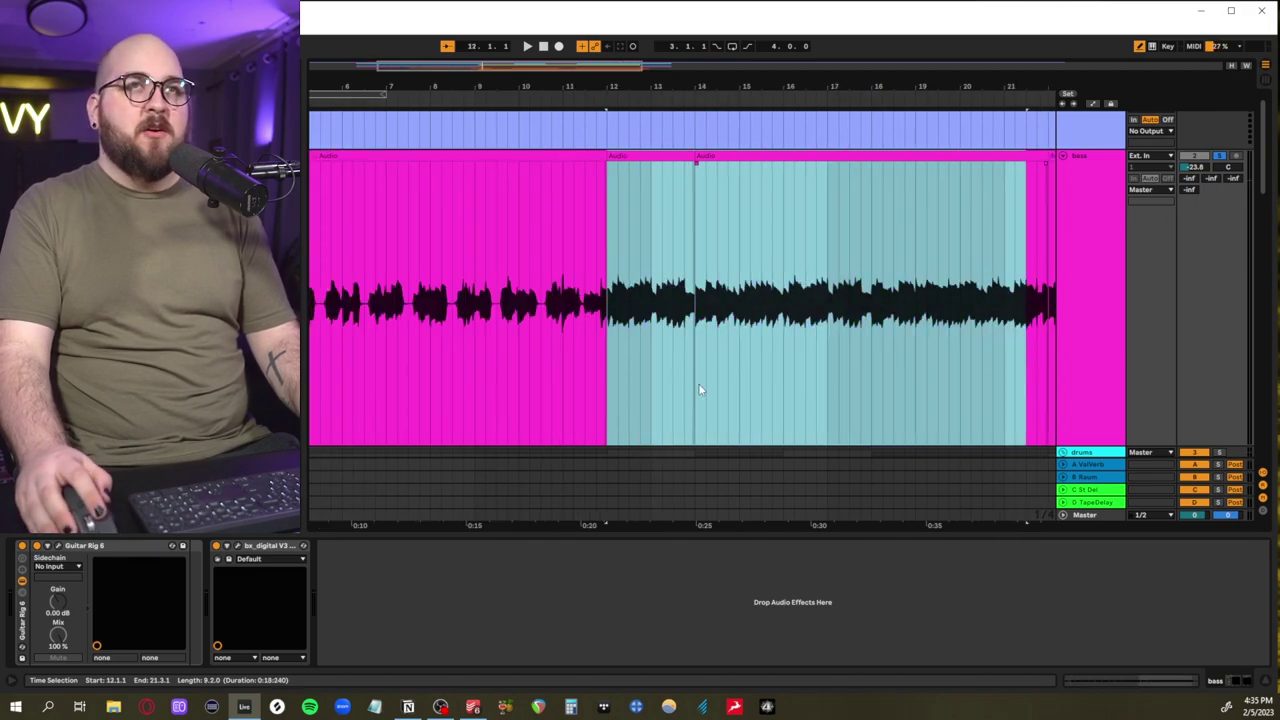
Play the soloed bass from 7.1.1 to hear the sparse riff, and stop playback
left_click(573, 359)
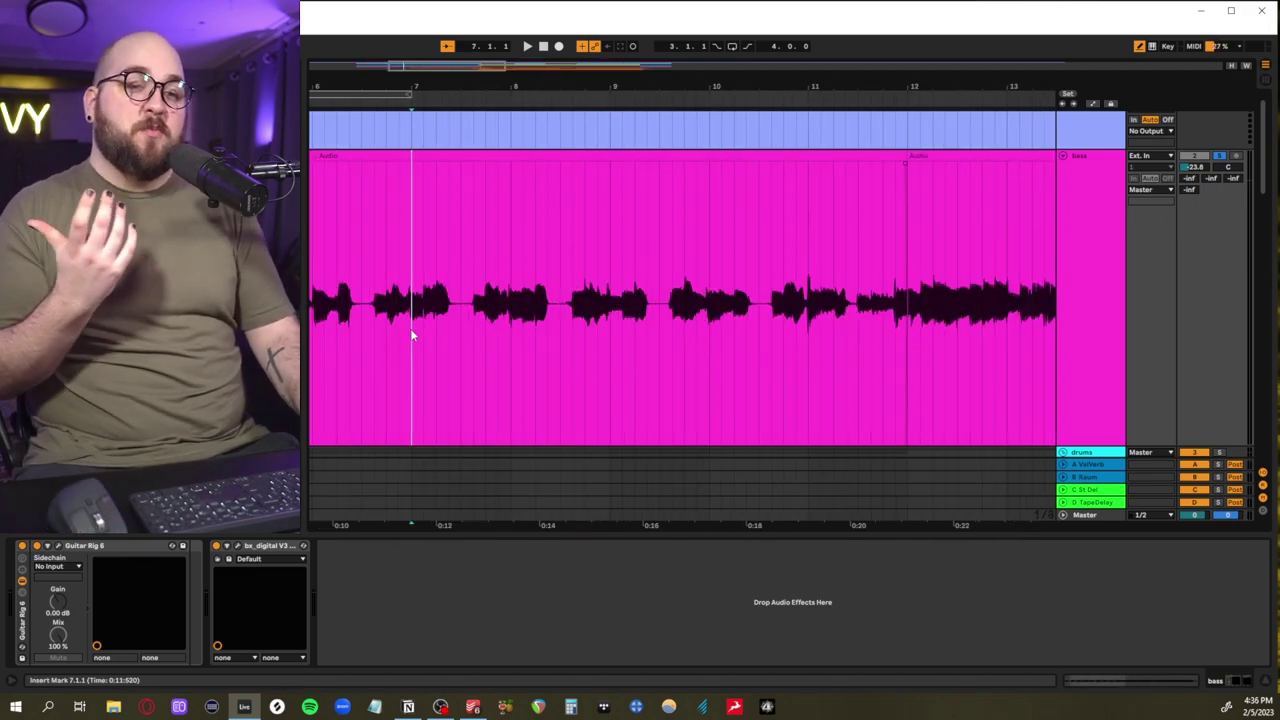
key("space")
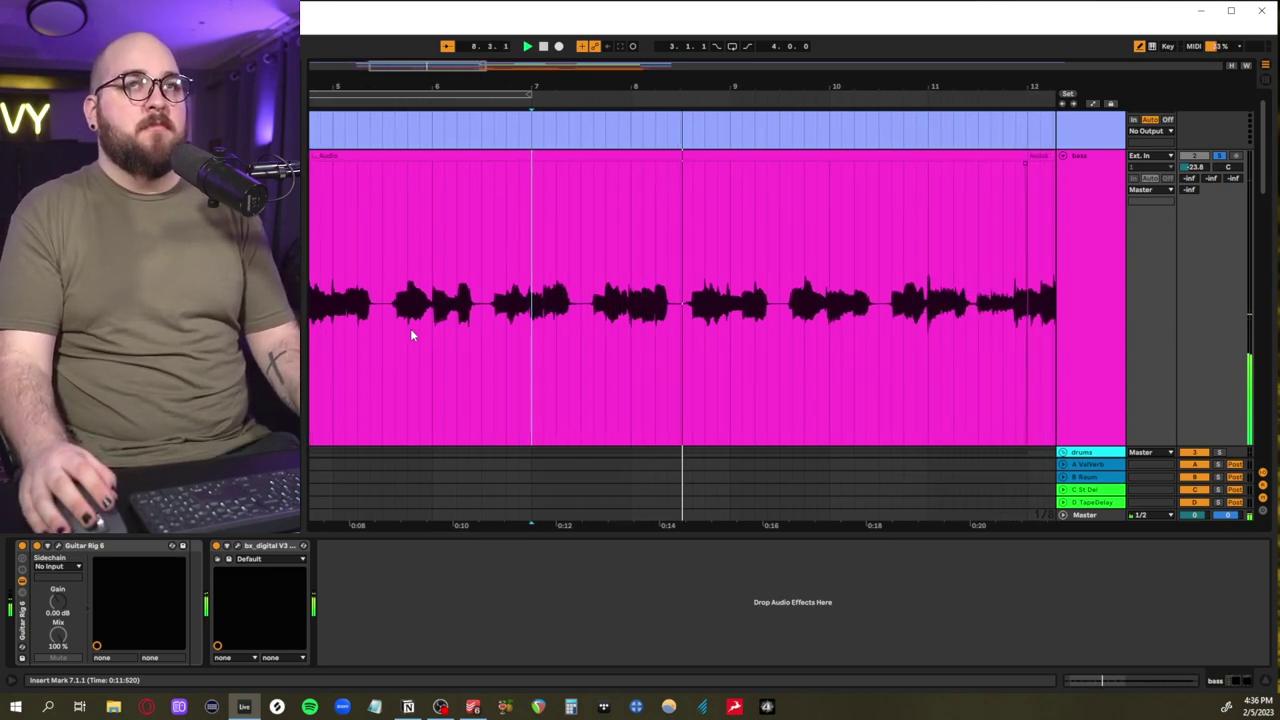
key("space")
Play the soloed bass from 12.1.1 to hear the continuous part, and stop playback
scroll(411, 330, "right", 5)
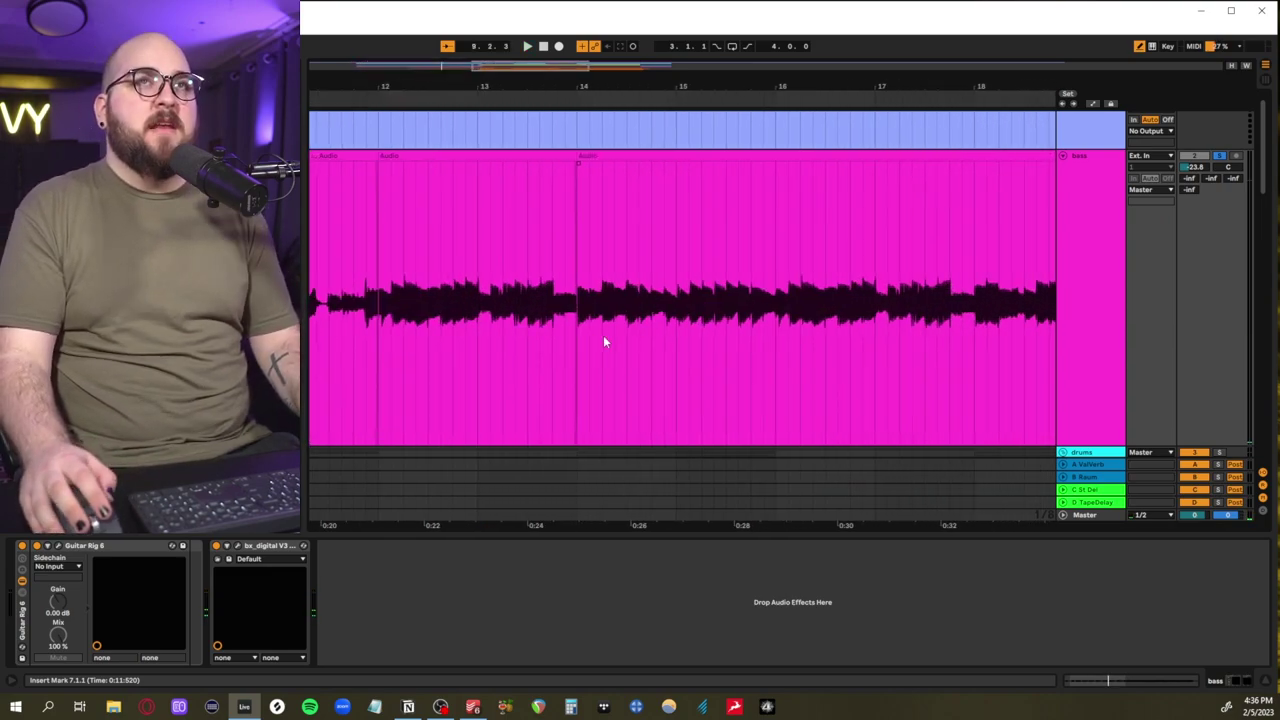
left_click(388, 350)
key("space")
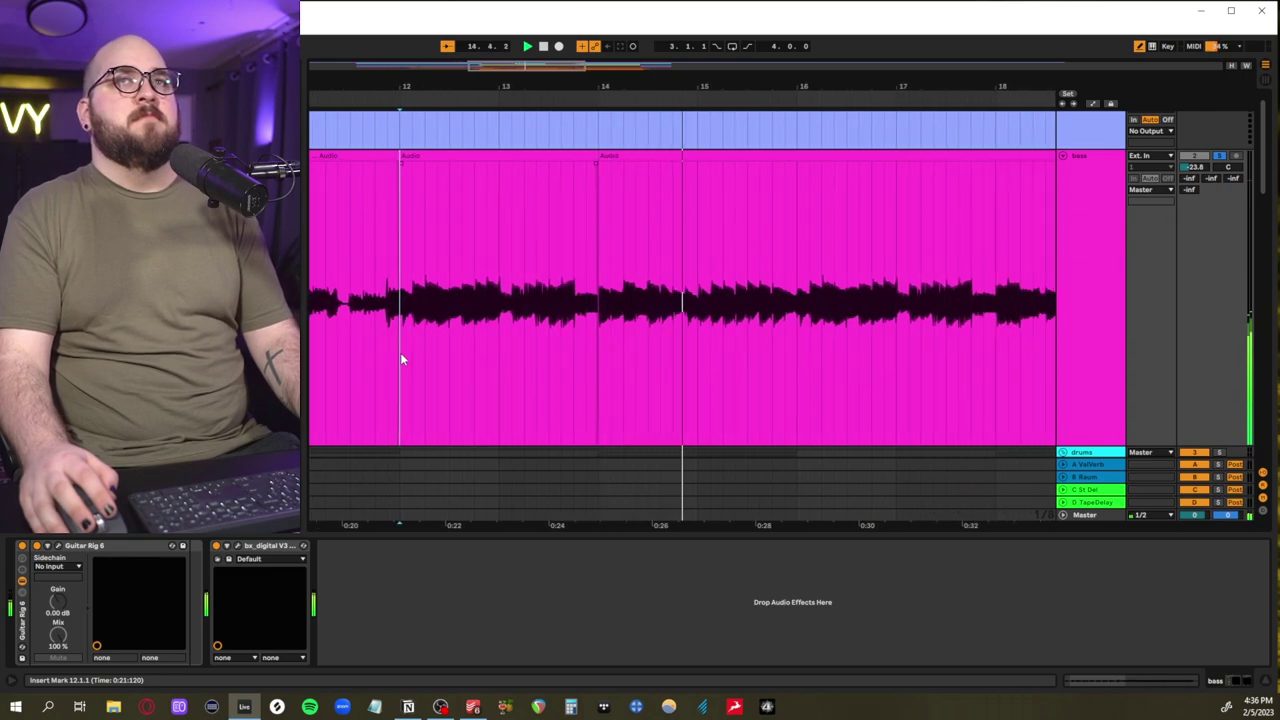
scroll(617, 352, "down", 3)
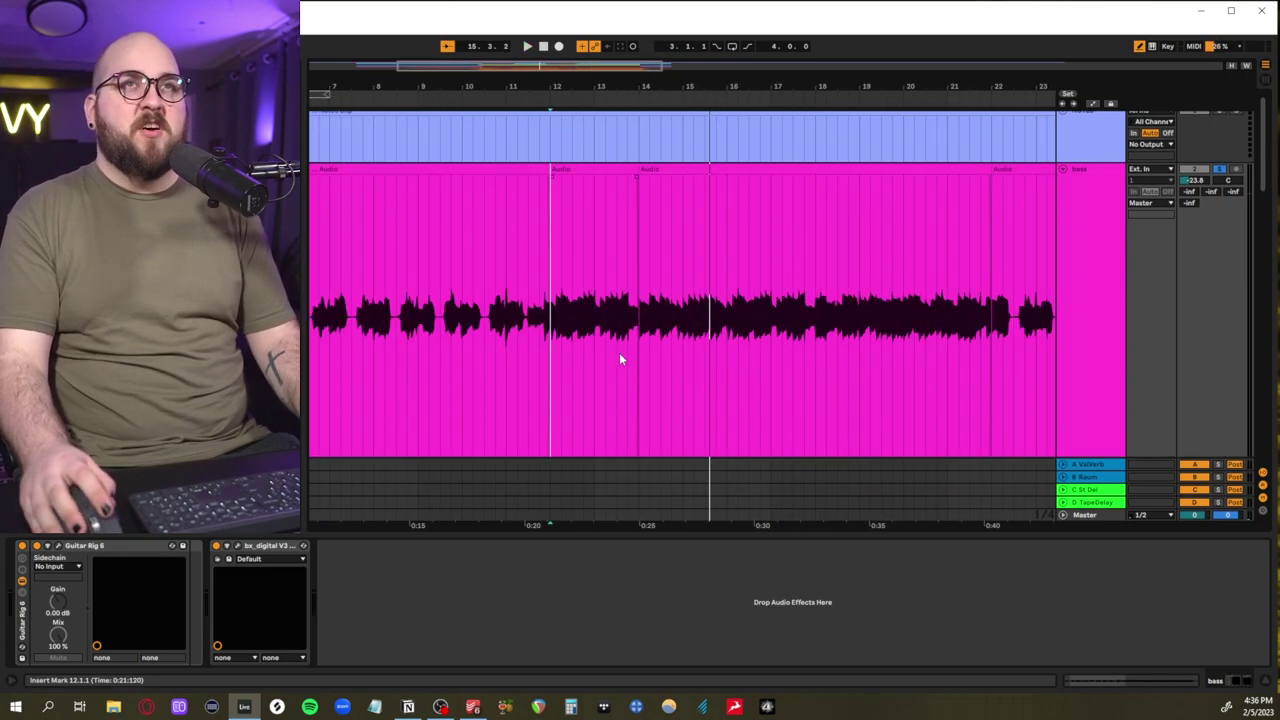
Select the bass audio from 13.3.1 to 15.2.1 and examine the waveform around the bar 12 transition up close
left_click_drag(617, 352, 694, 350)
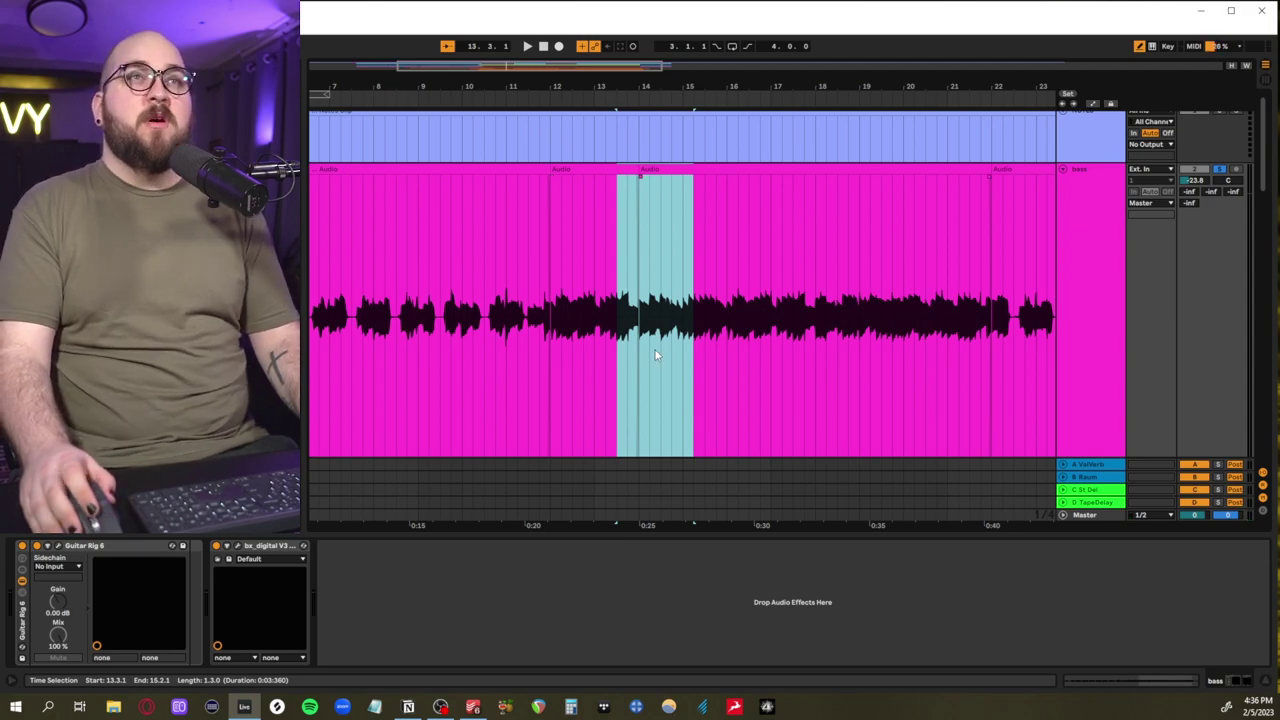
scroll(652, 349, "up", 5)
scroll(414, 379, "down", 5)
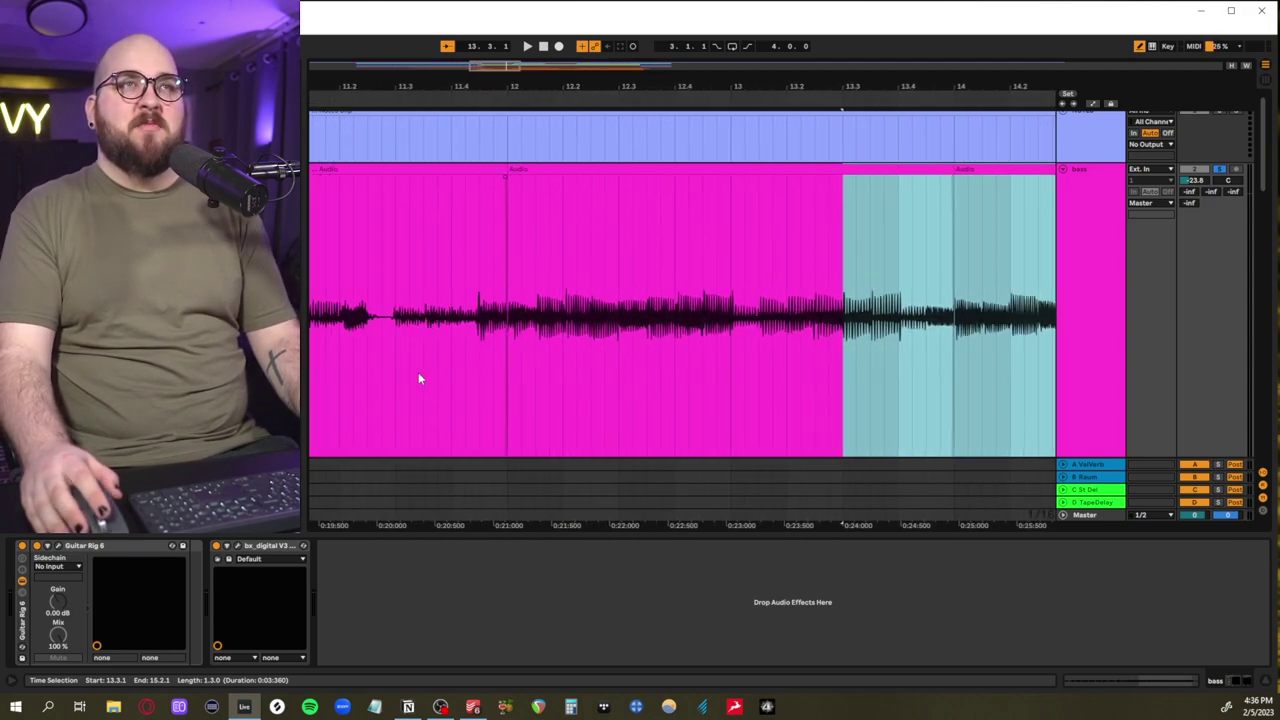
scroll(418, 378, "up", 3)
left_click(434, 362)
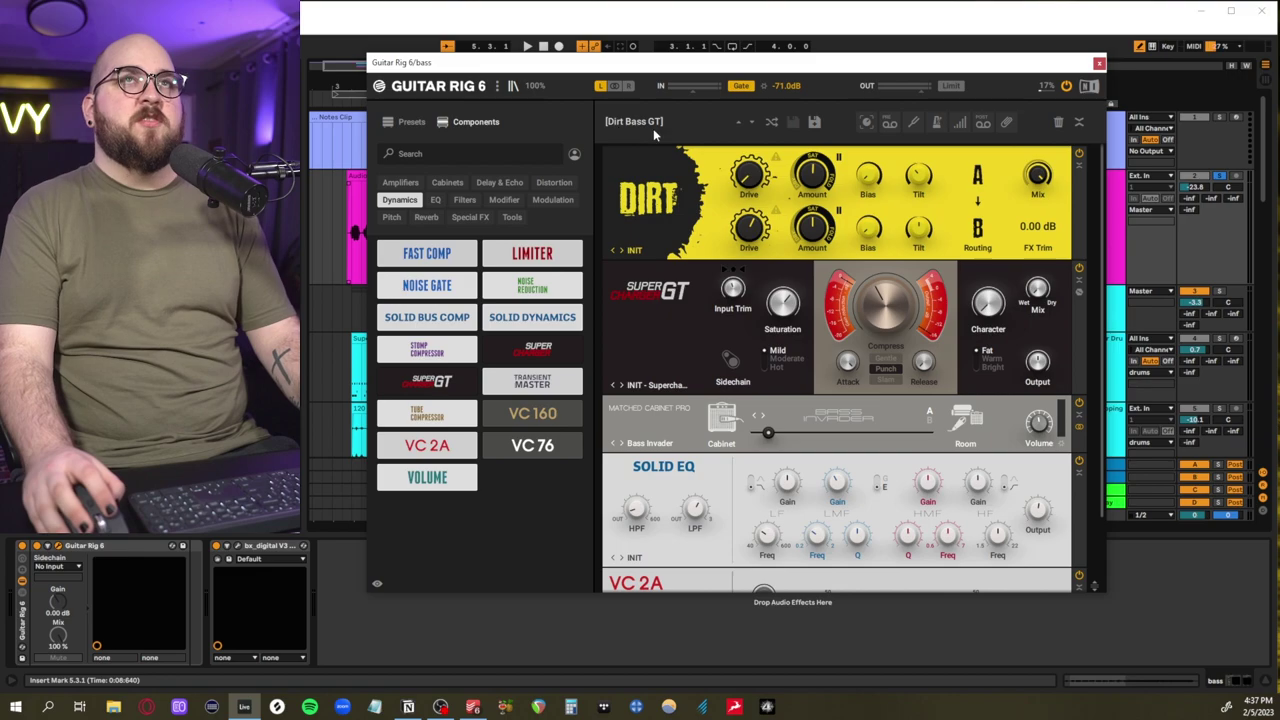
Examine the bass's Guitar Rig 6 chain from the Dirt distortion down to the VC 2A compressor
scroll(666, 280, "down", 2)
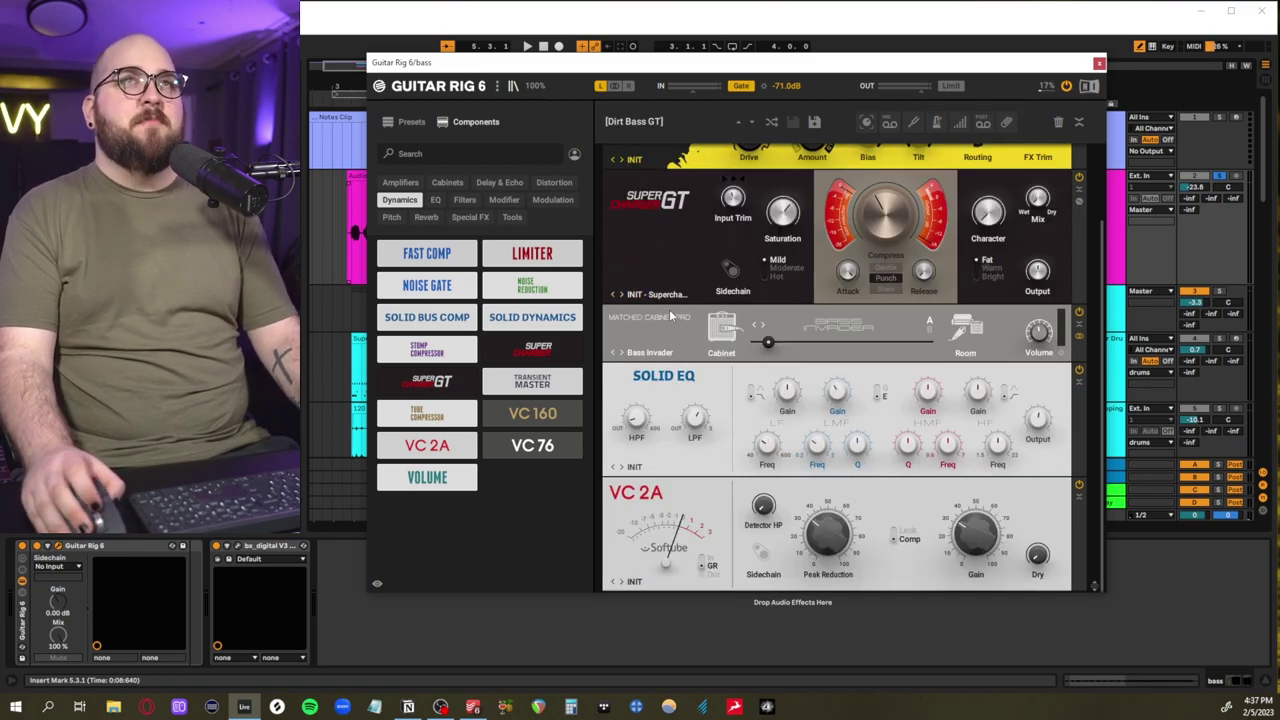
scroll(669, 309, "up", 2)
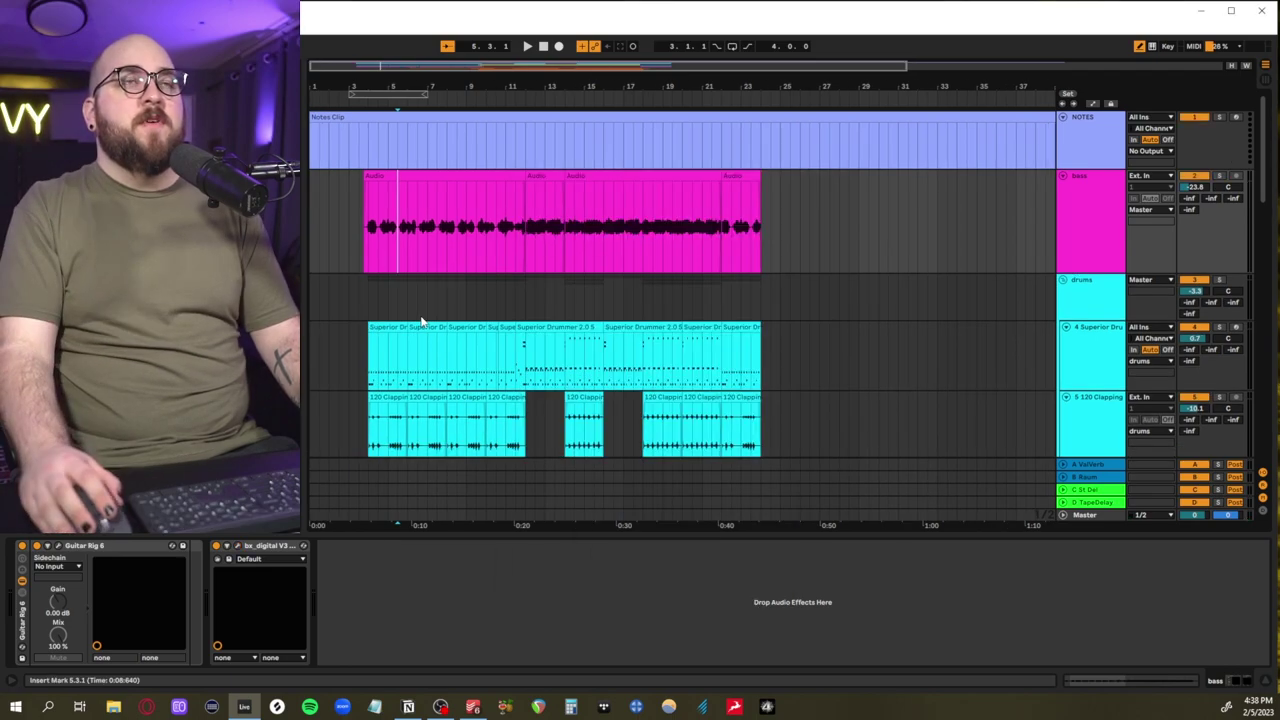
Solo the drums group and play it back from 4.1.1
scroll(421, 320, "down", 4)
scroll(421, 320, "down", 3)
scroll(423, 318, "left", 3)
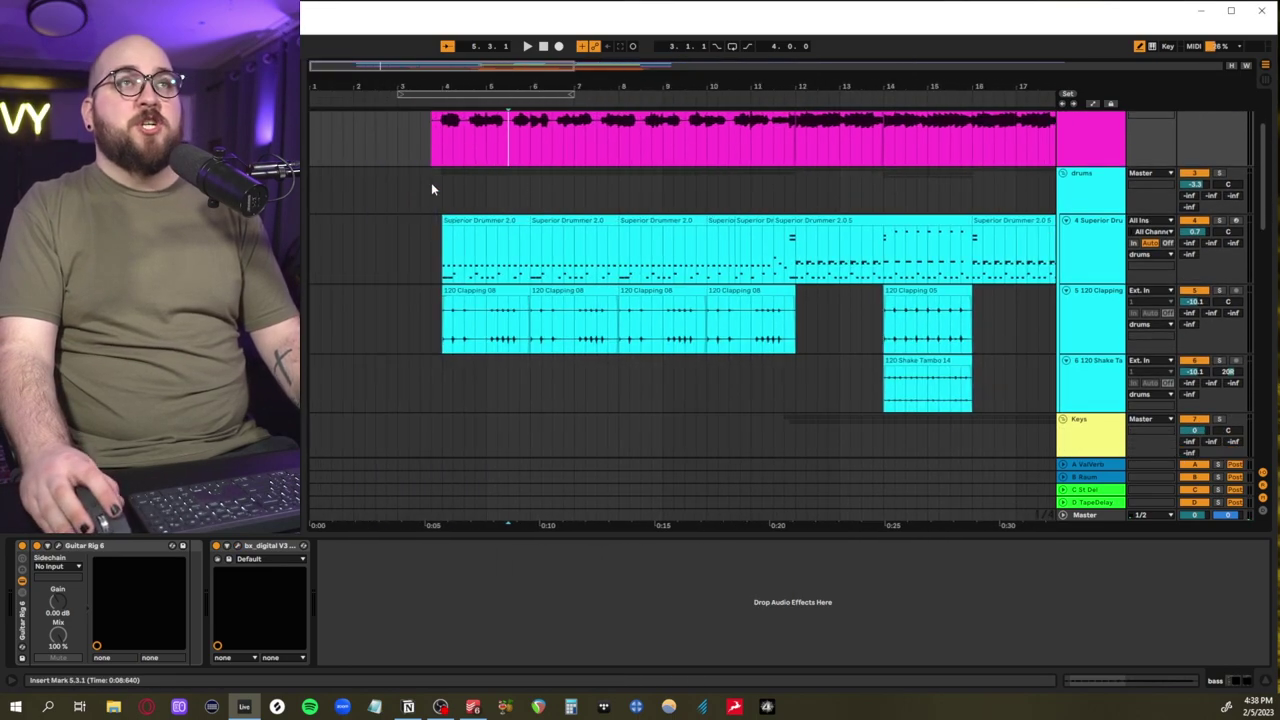
left_click(441, 191)
key("space")
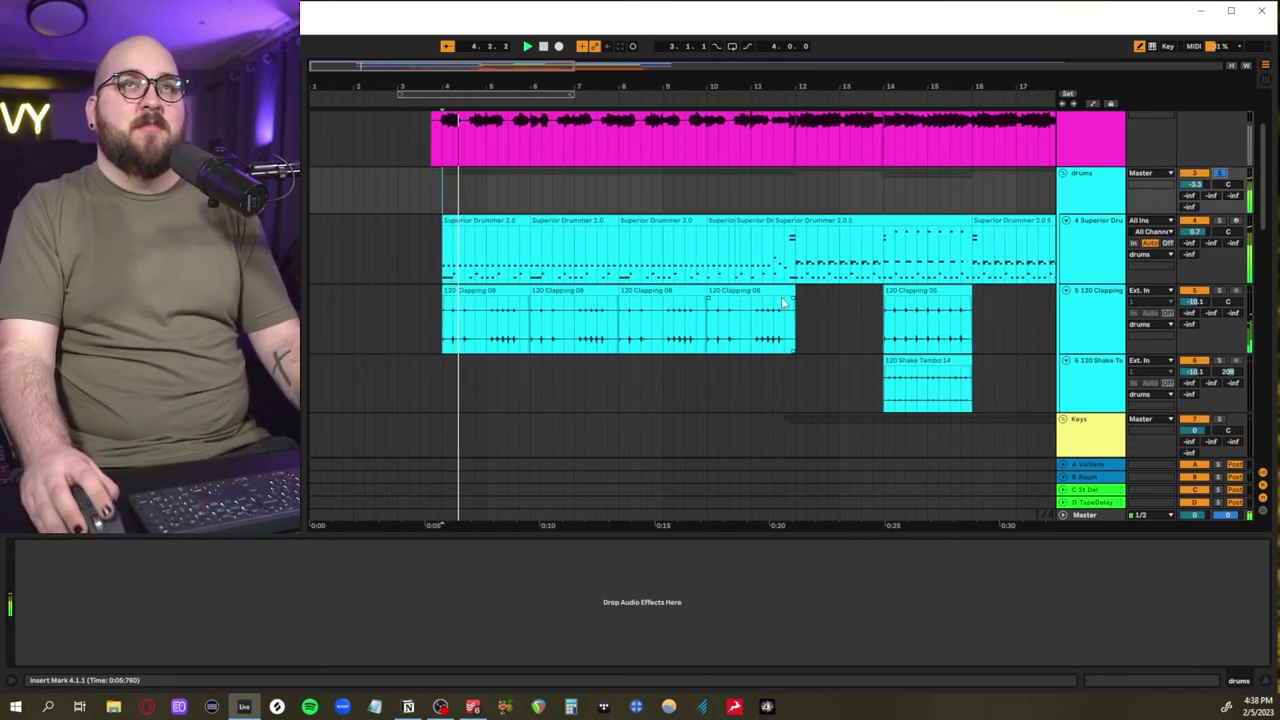
Play the soloed drums from 9.4.3 through the bar 12 transition into bar 16, and stop playback
left_click(769, 264)
scroll(760, 300, "up", 3)
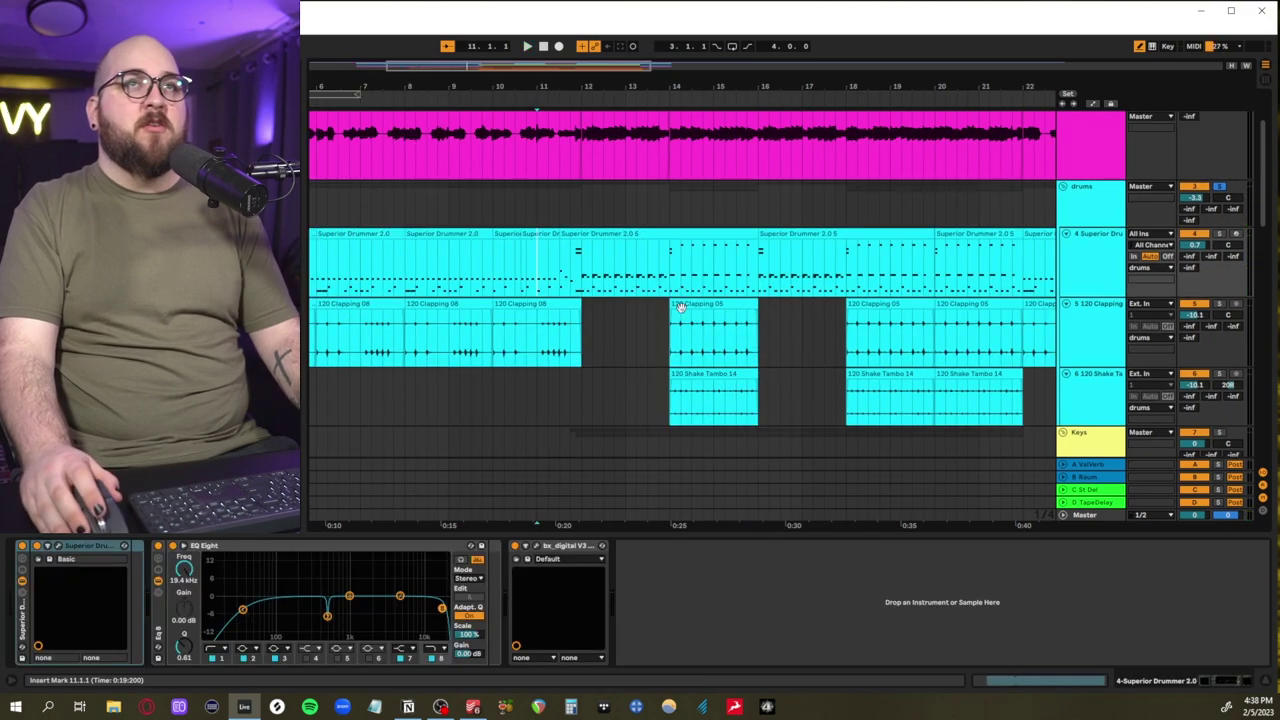
scroll(724, 357, "up", 2)
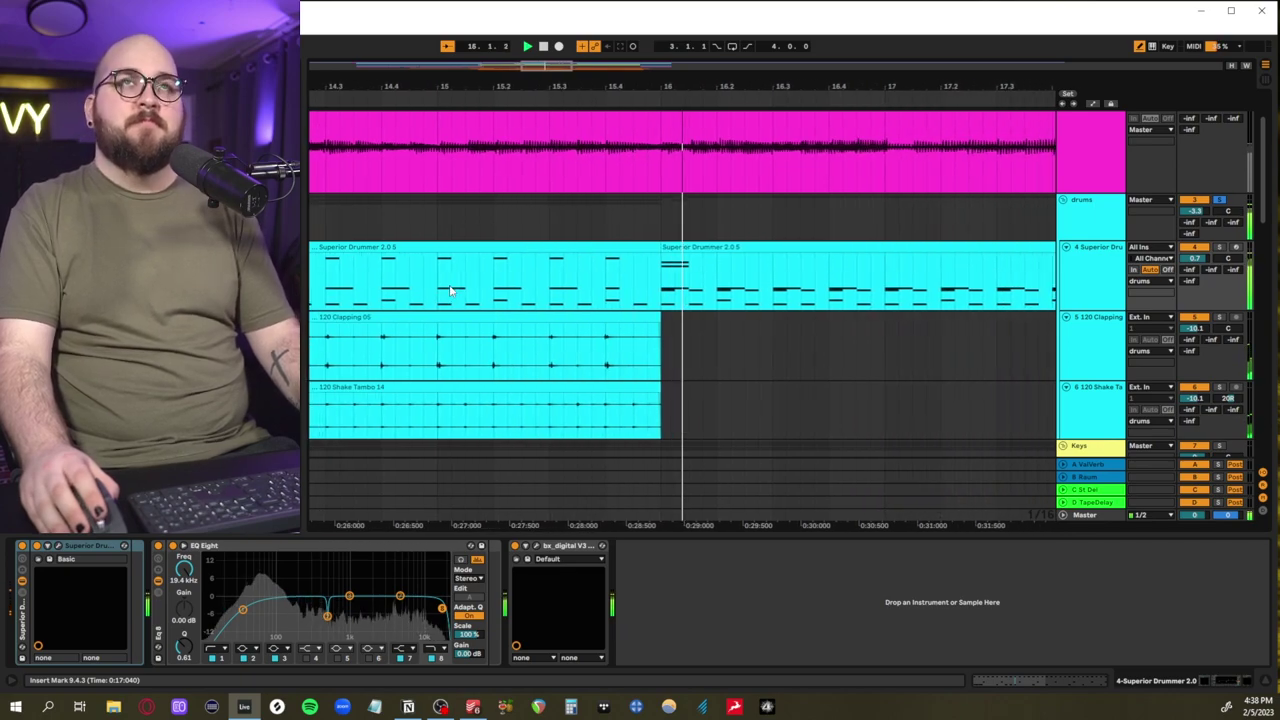
scroll(576, 316, "down", 3)
scroll(757, 361, "left", 3)
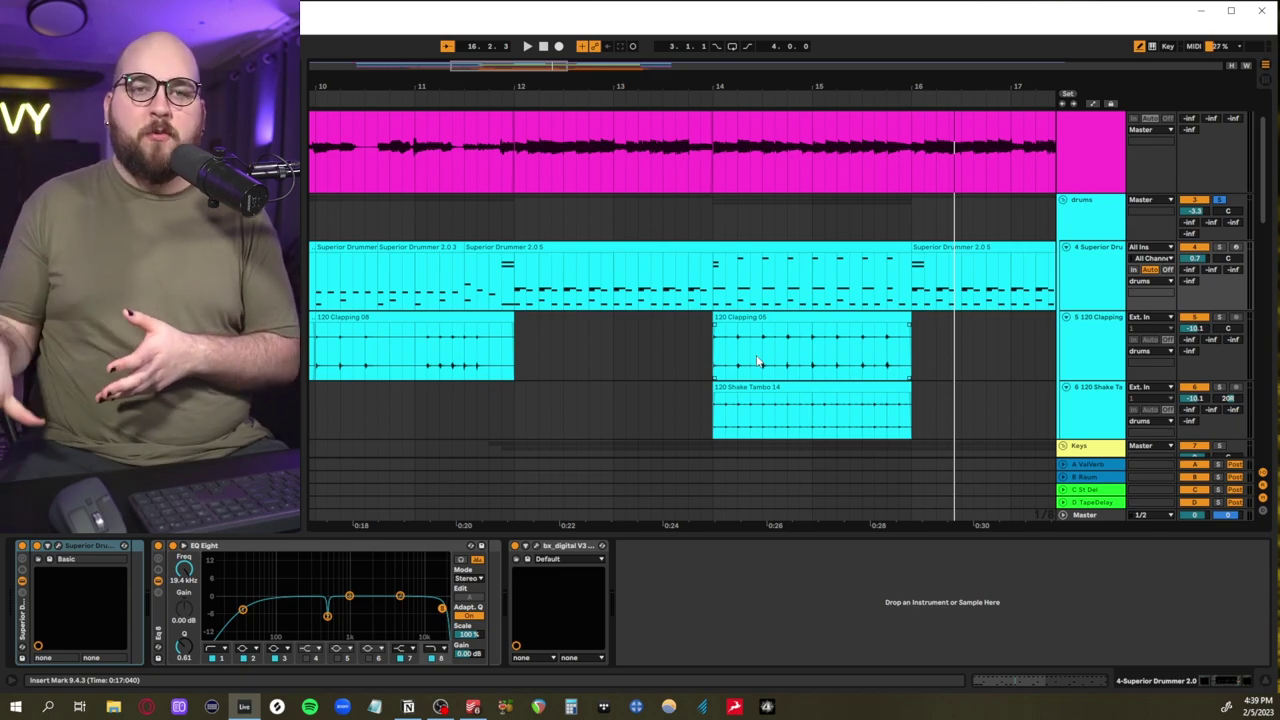
Examine the Superior Drummer pattern around bar 12, selecting the range from 12.1.1 to 13.1.3
scroll(757, 362, "left", 3)
left_click_drag(530, 282, 815, 288)
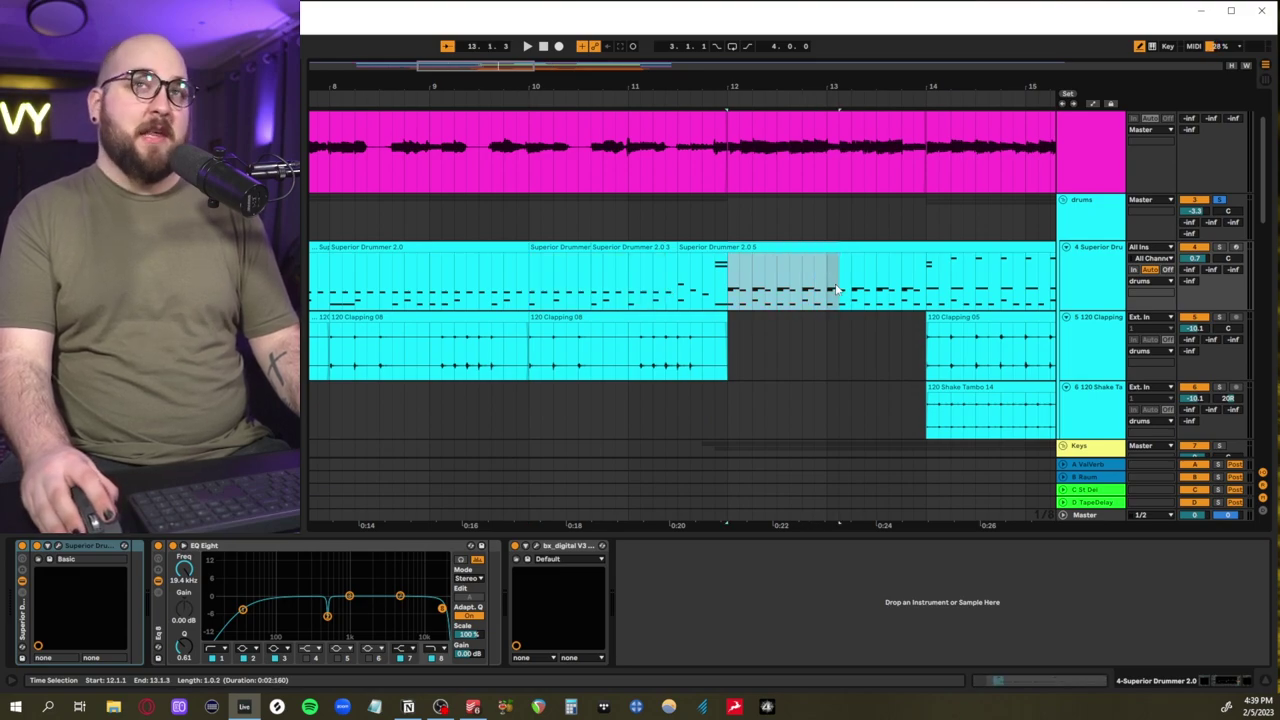
left_click(579, 292)
scroll(579, 292, "right", 1)
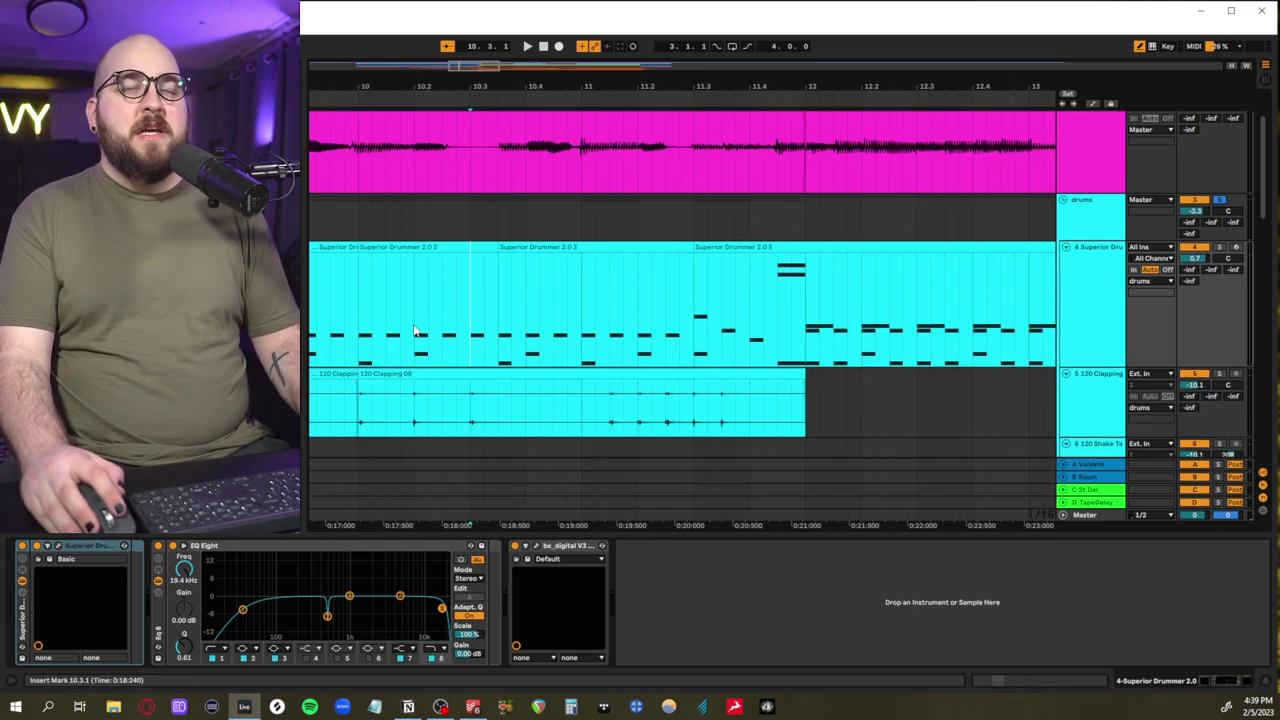
scroll(414, 325, "right", 1)
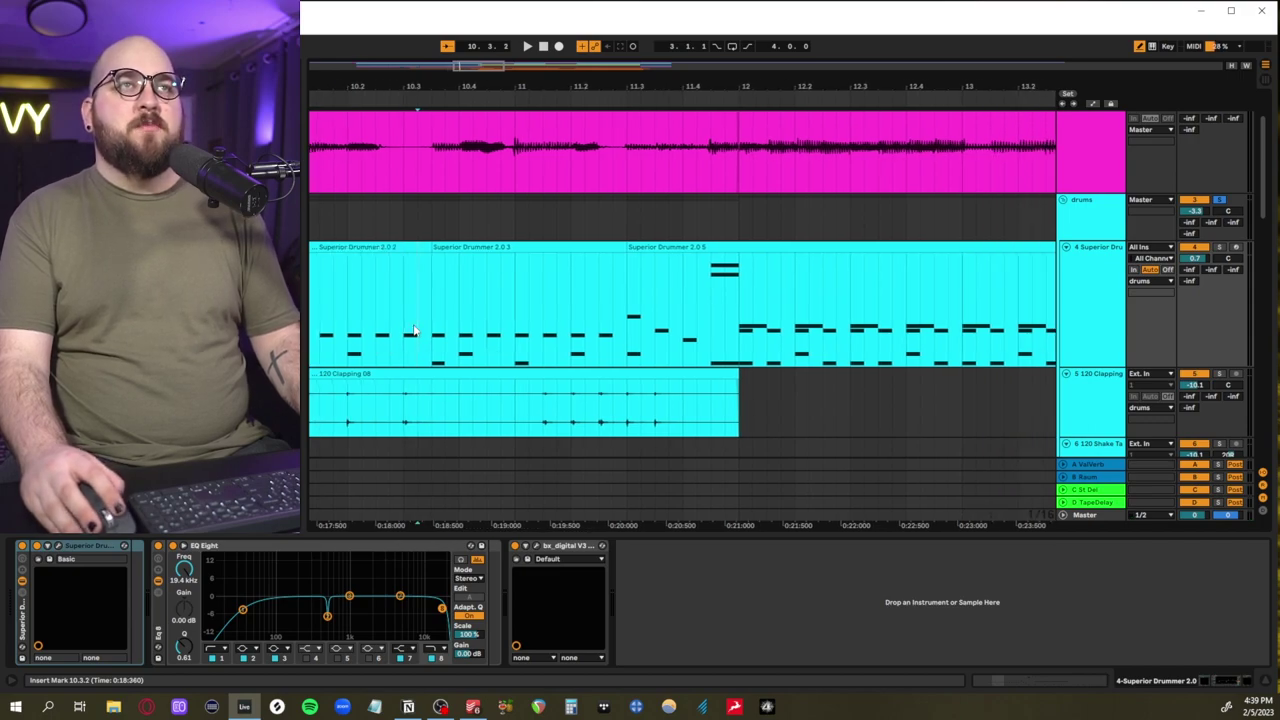
left_click(682, 325)
left_click_drag(742, 310, 1082, 301)
Select the Superior Drummer hits from 11.4.3 to 12.1.1, followed by the notes from 12.1.1 to 12.1.4
scroll(990, 300, "left", 3)
scroll(999, 300, "right", 1)
left_click(877, 293)
left_click_drag(878, 297, 901, 296)
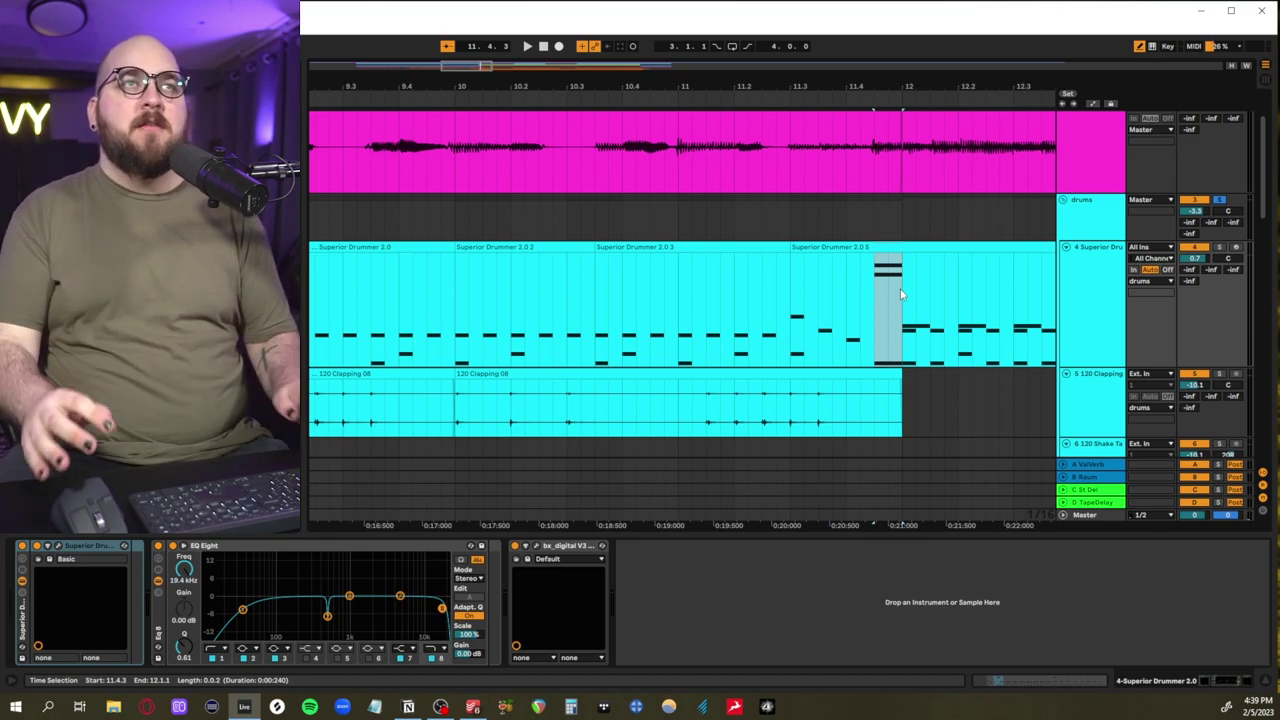
left_click(893, 330)
left_click_drag(904, 328, 943, 340)
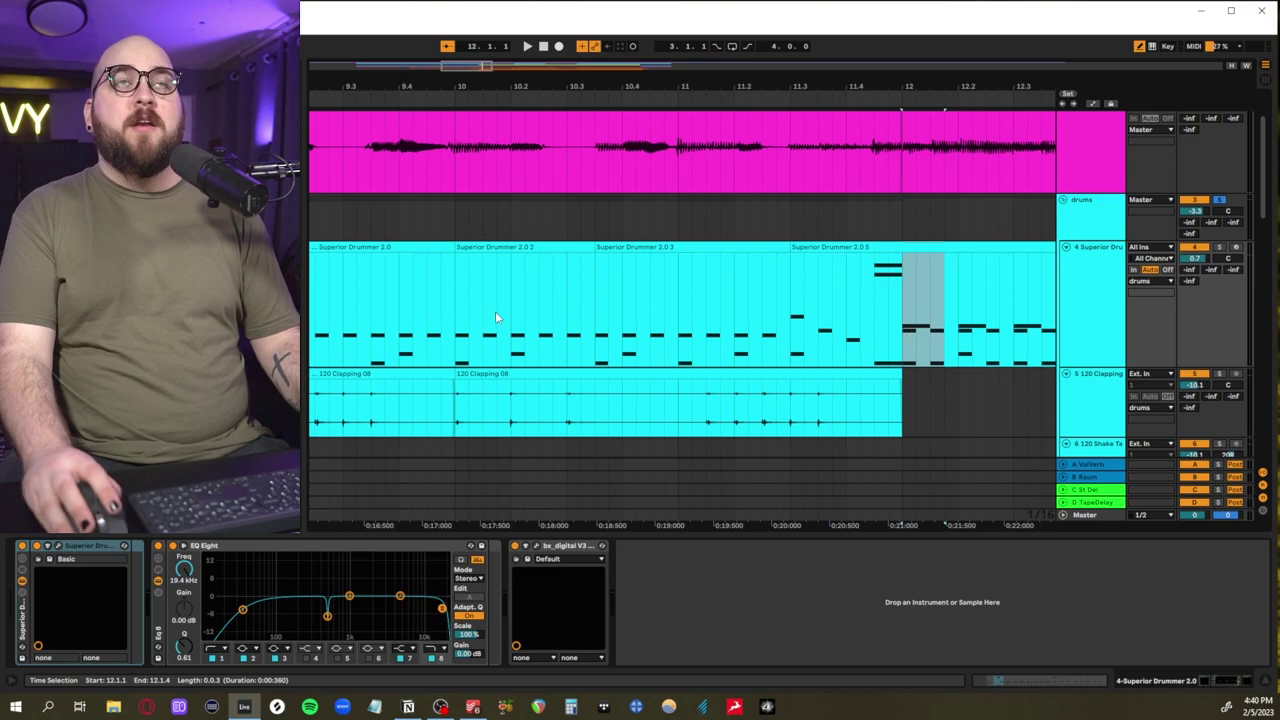
Play the soloed drums from 10.1.1 through the fill to bar 13, and stop playback
left_click(455, 316)
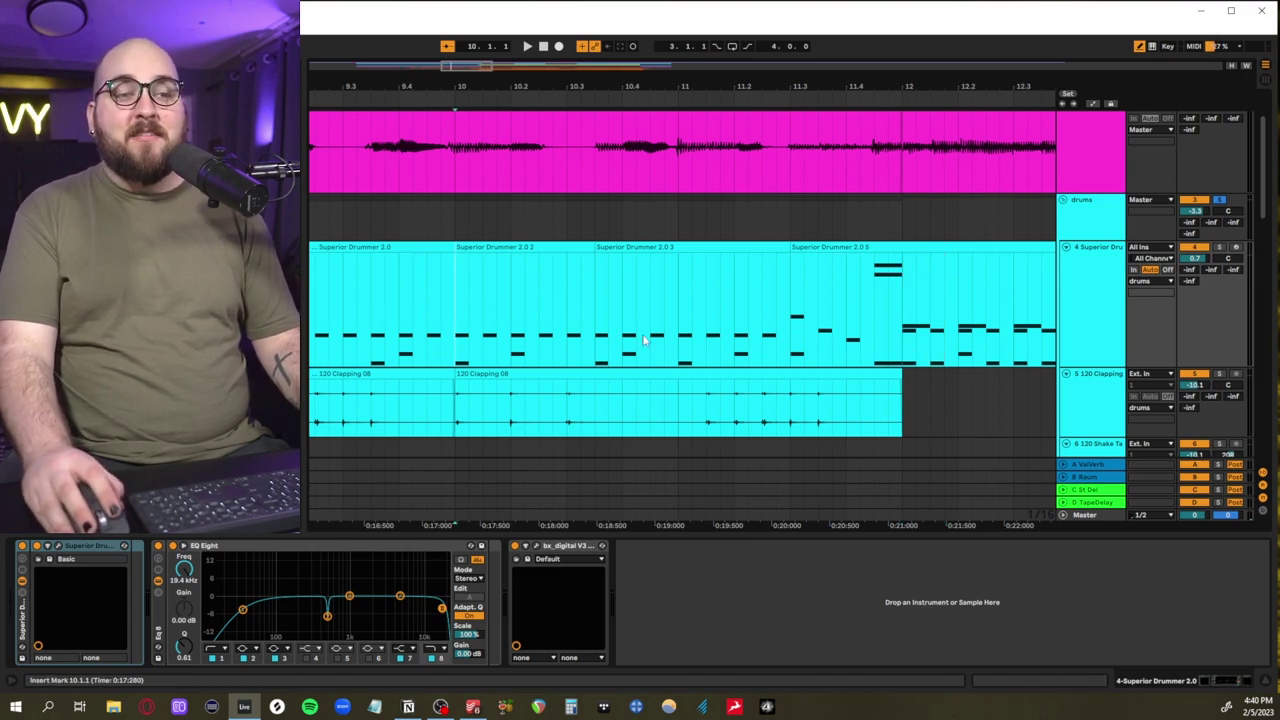
key("space")
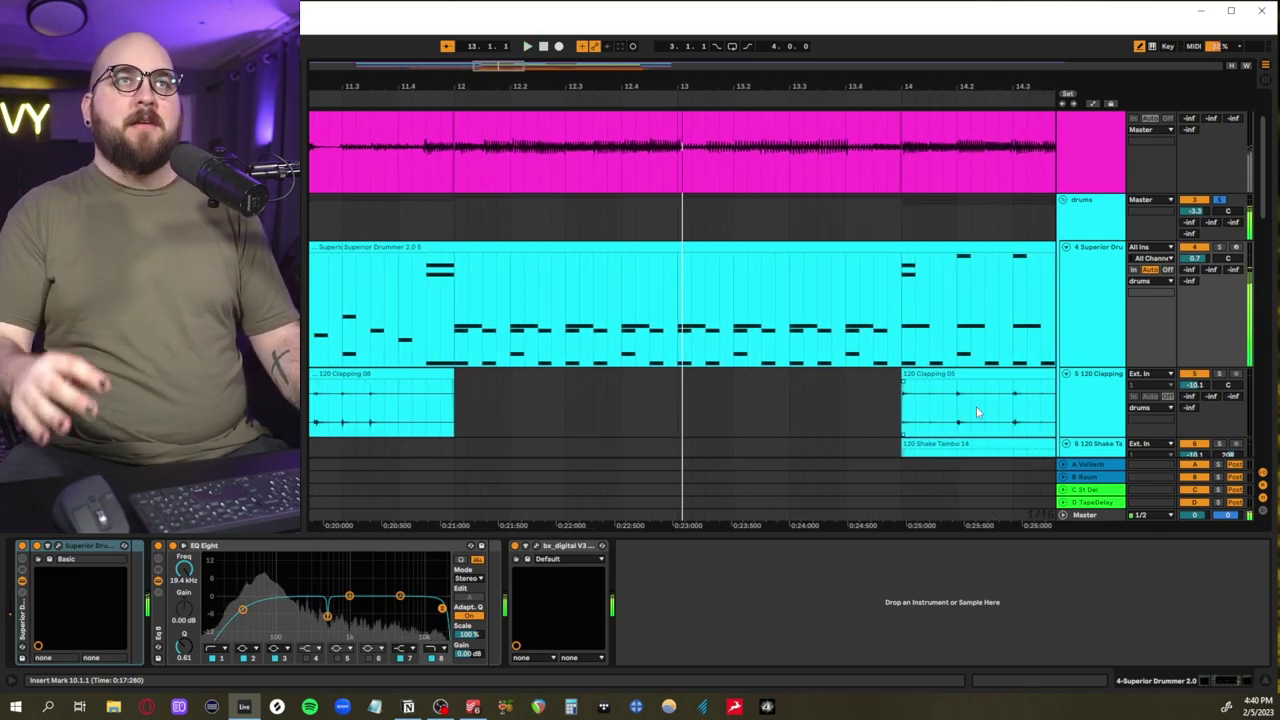
key("space")
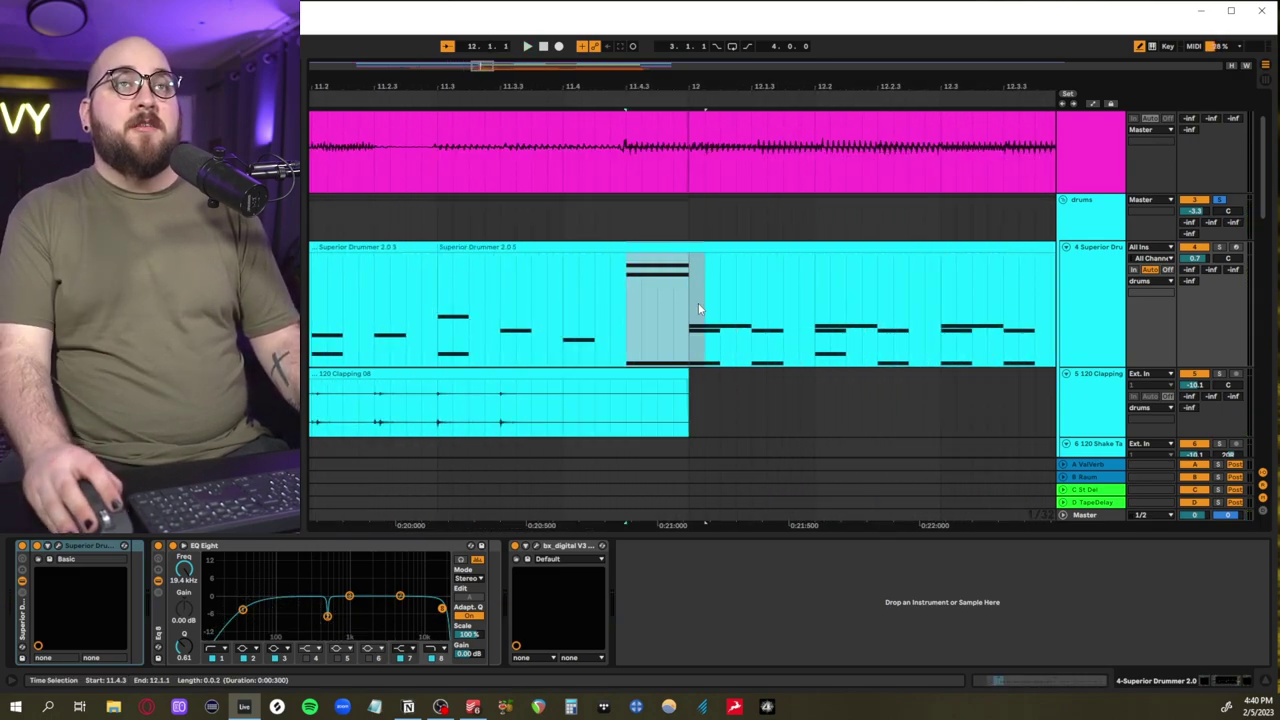
Examine the early hits before bar 12 and select the Superior Drummer fill from 11.2.3 to 12.2.1
left_click_drag(698, 302, 697, 179)
left_click(675, 309)
scroll(675, 310, "down", 3)
scroll(675, 312, "down", 2)
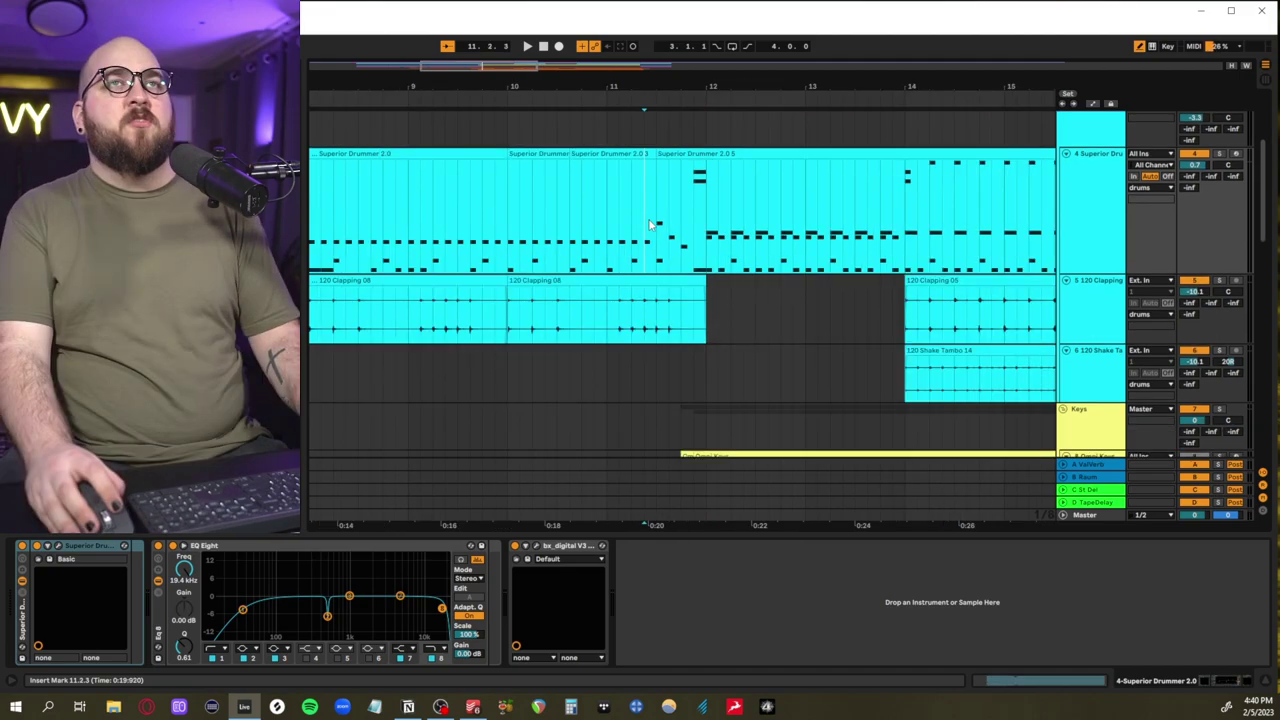
left_click_drag(646, 230, 712, 230)
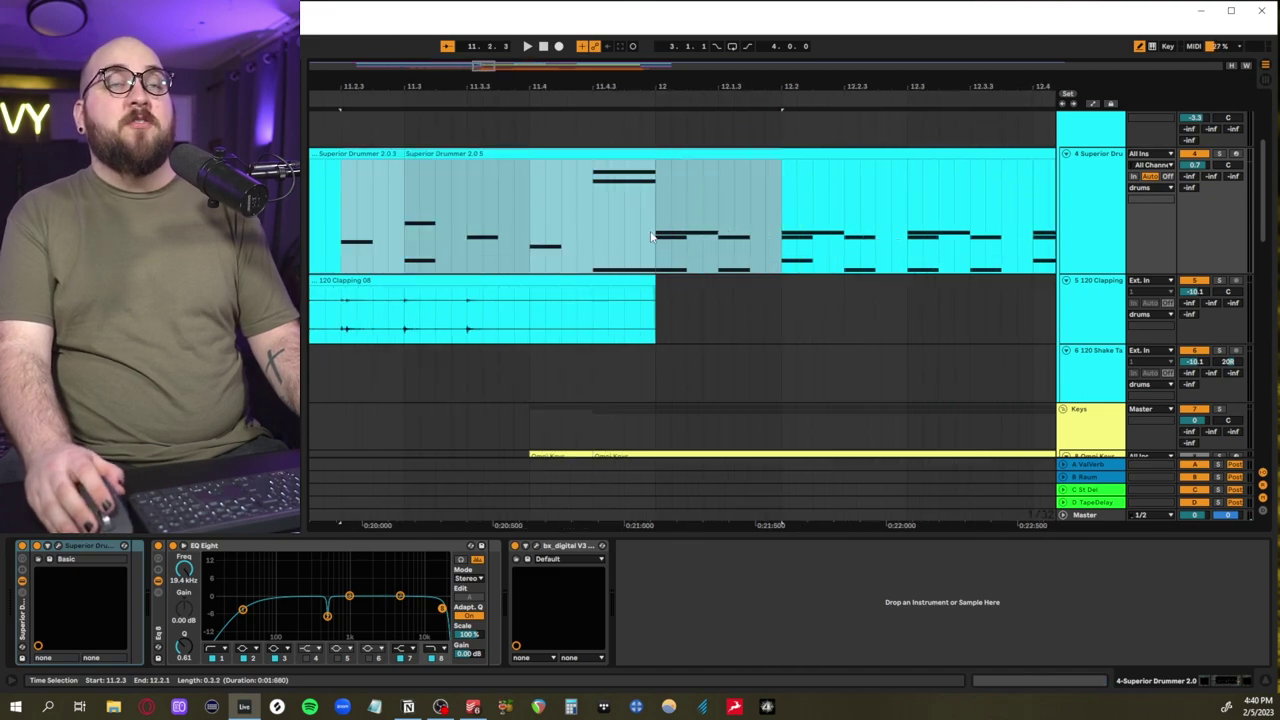
Play the soloed drums from 12.1.1 and stop playback within bar 12
scroll(615, 233, "right", 1)
scroll(583, 229, "down", 2)
scroll(583, 229, "down", 3)
left_click(574, 229)
scroll(556, 231, "right", 1)
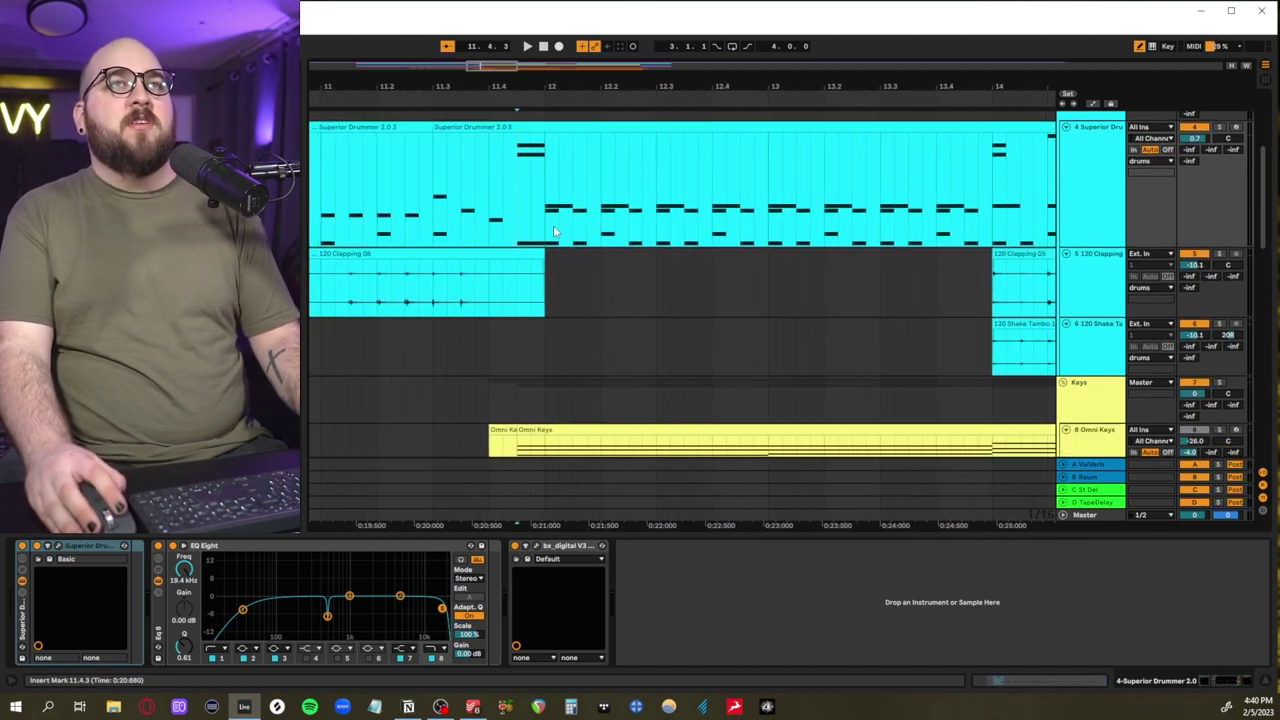
scroll(548, 233, "up", 2)
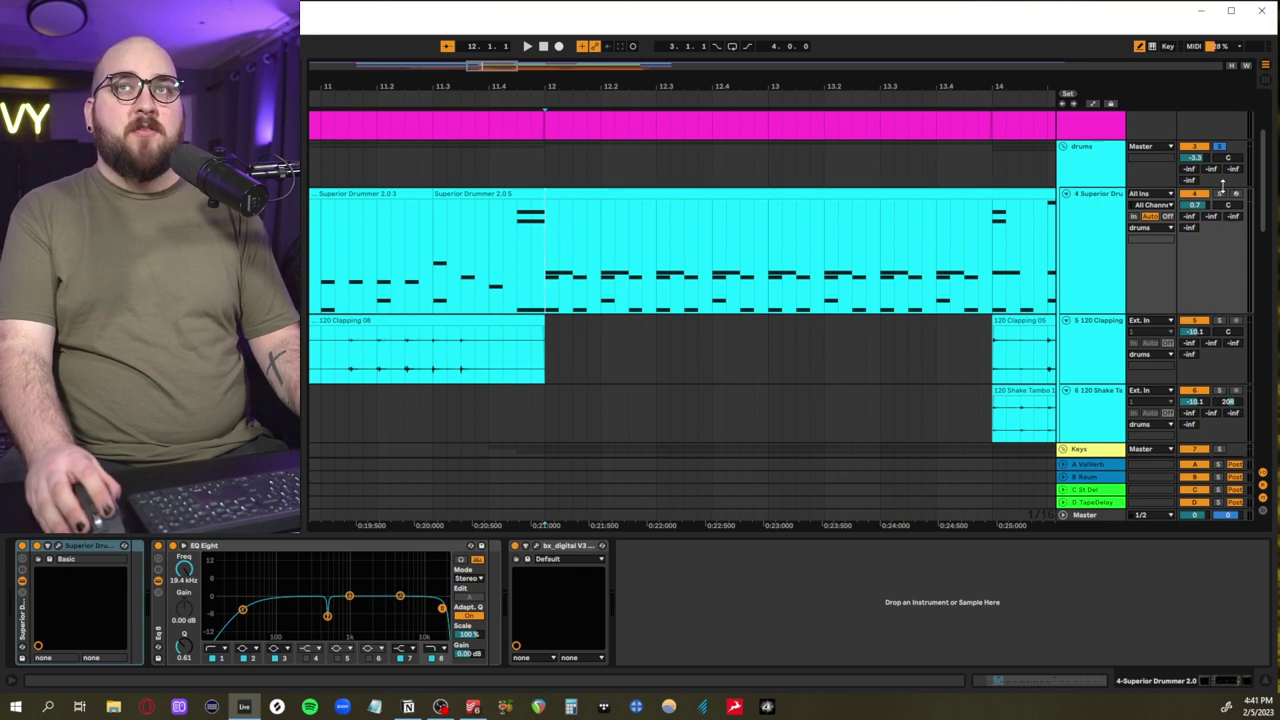
key("space")
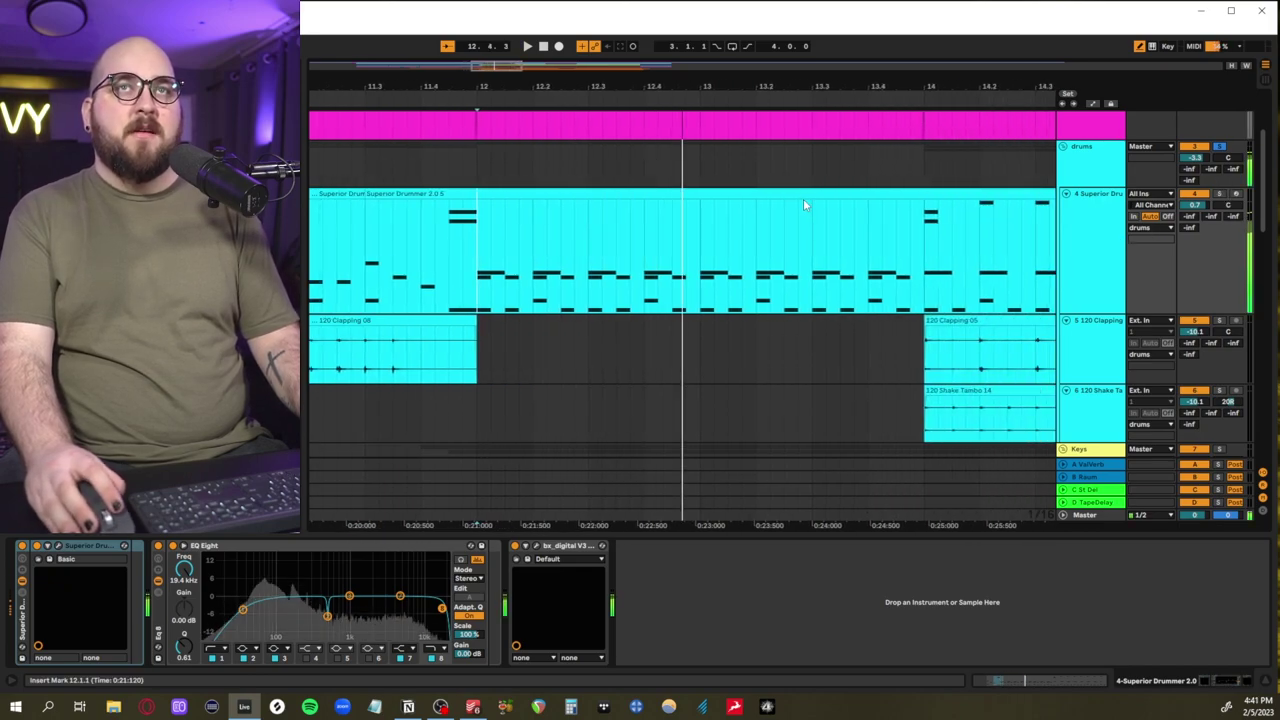
key("space")
Open the Superior Drummer clip that begins before bar 12 in the note editor and select all its G1 notes
double_click(803, 197)
scroll(540, 460, "down", 1)
scroll(445, 585, "up", 2)
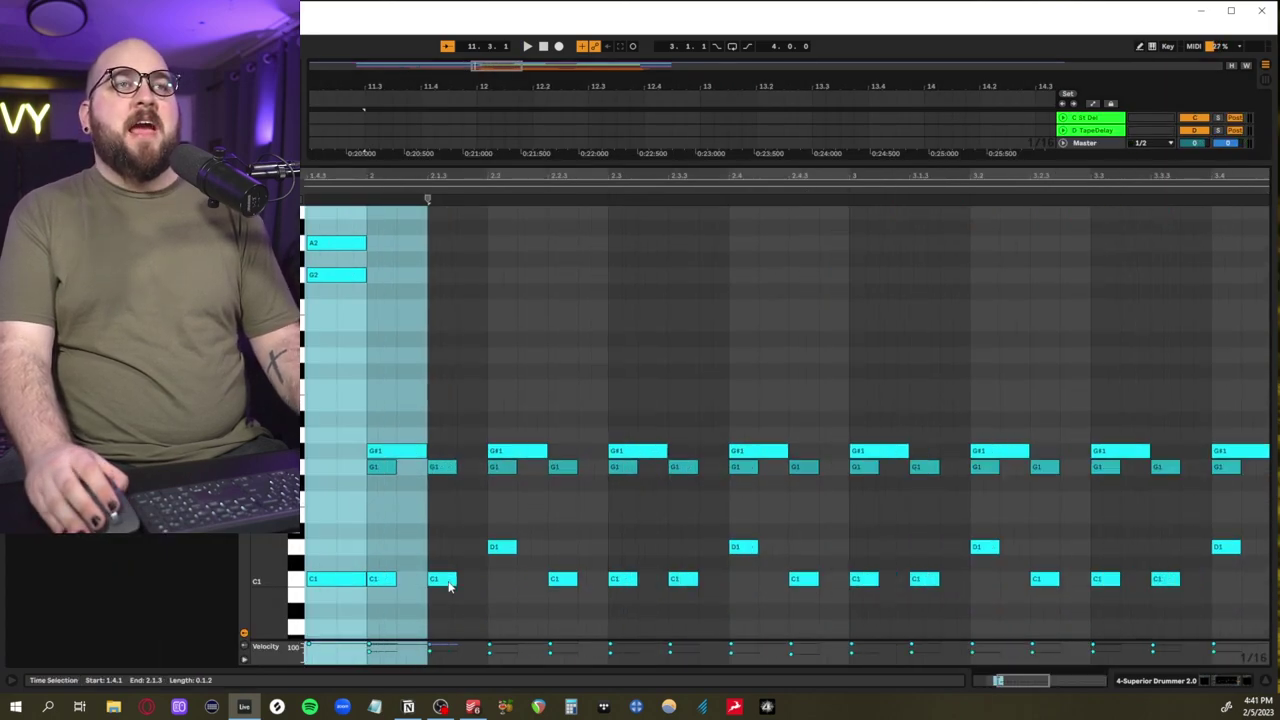
scroll(448, 587, "down", 2)
left_click(482, 585)
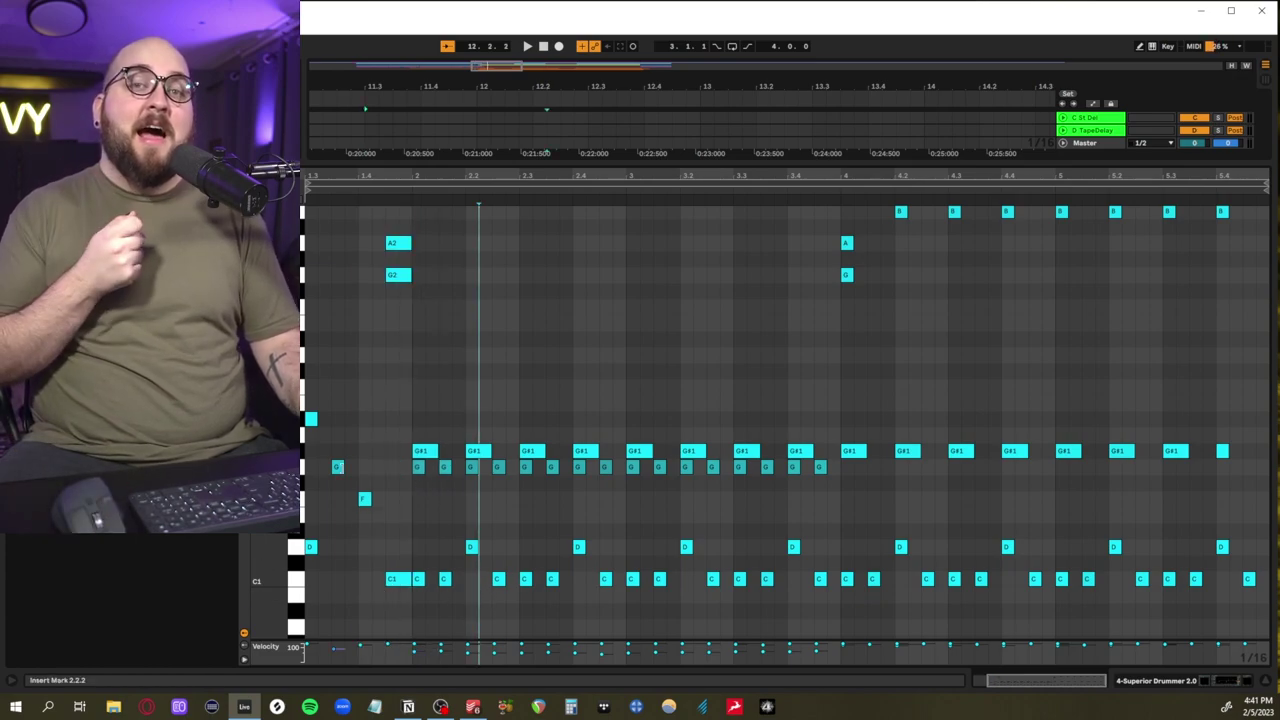
left_click(302, 470)
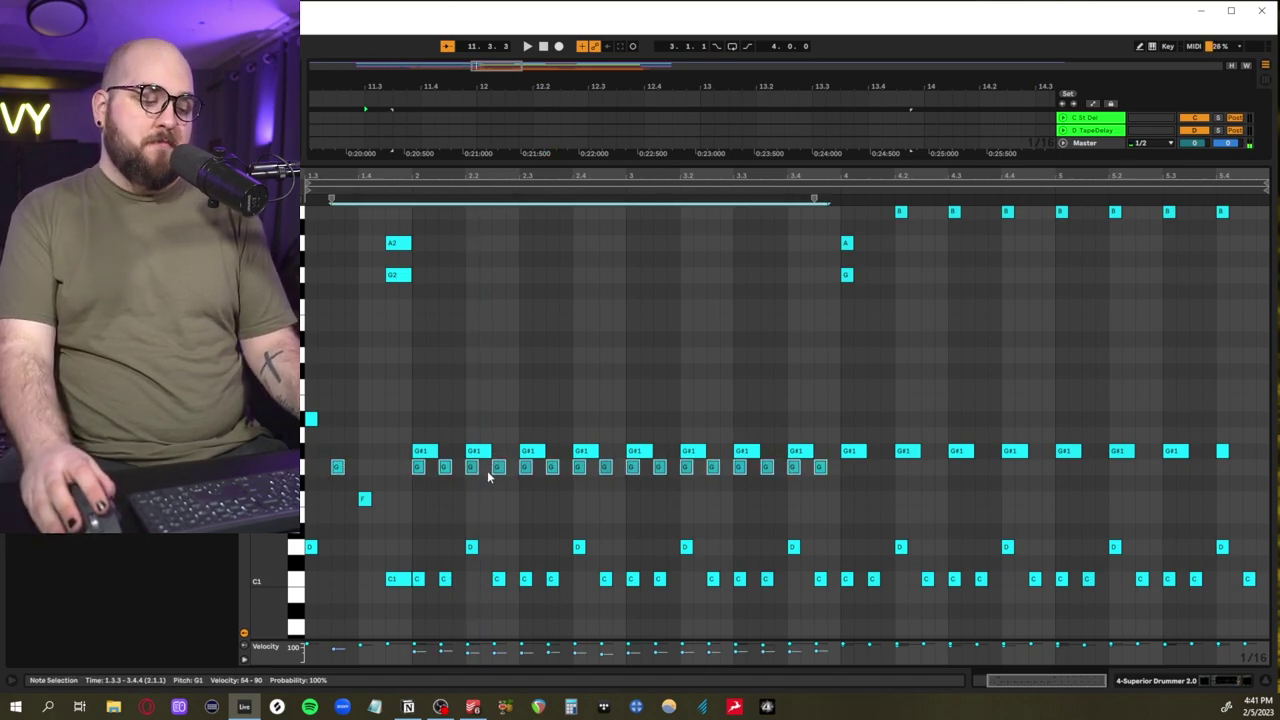
Return to the arrangement with the device view and play the soloed drums past bar 13, and stop playback
key("shift+Tab")
key("space")
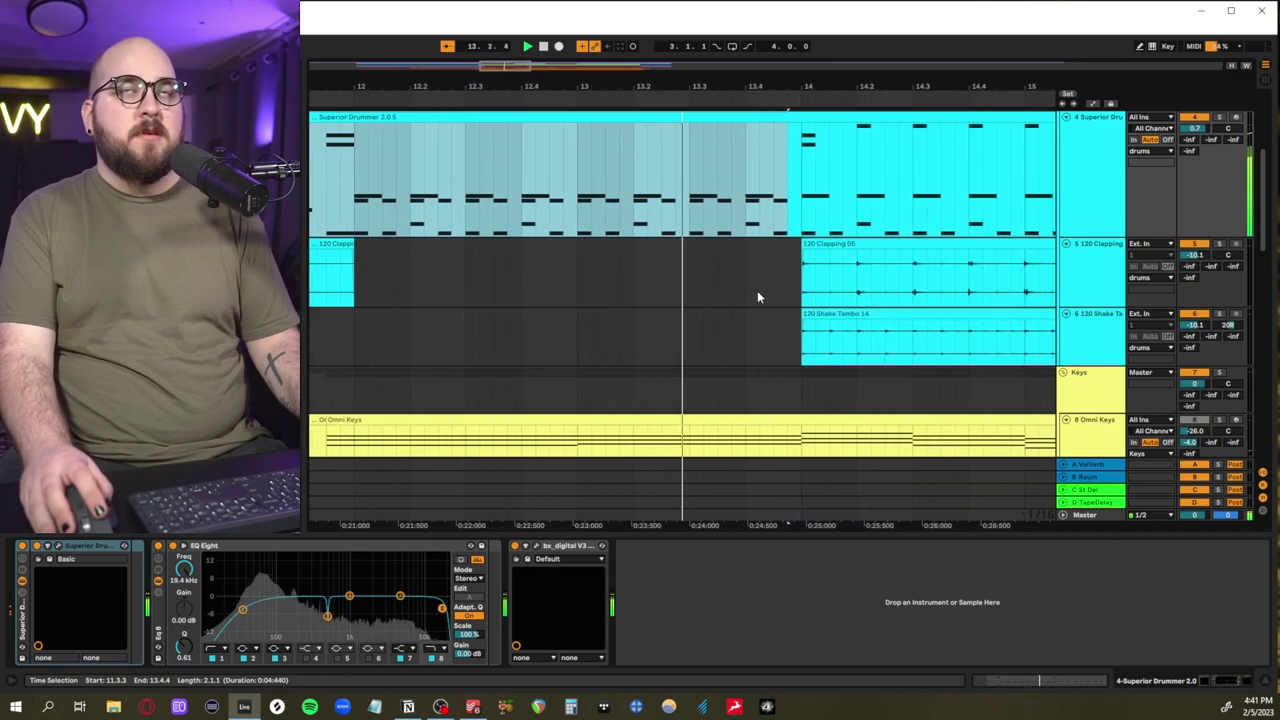
key("space")
Select the Superior Drummer hits from 14.1.1 to 14.1.4
left_click(621, 230)
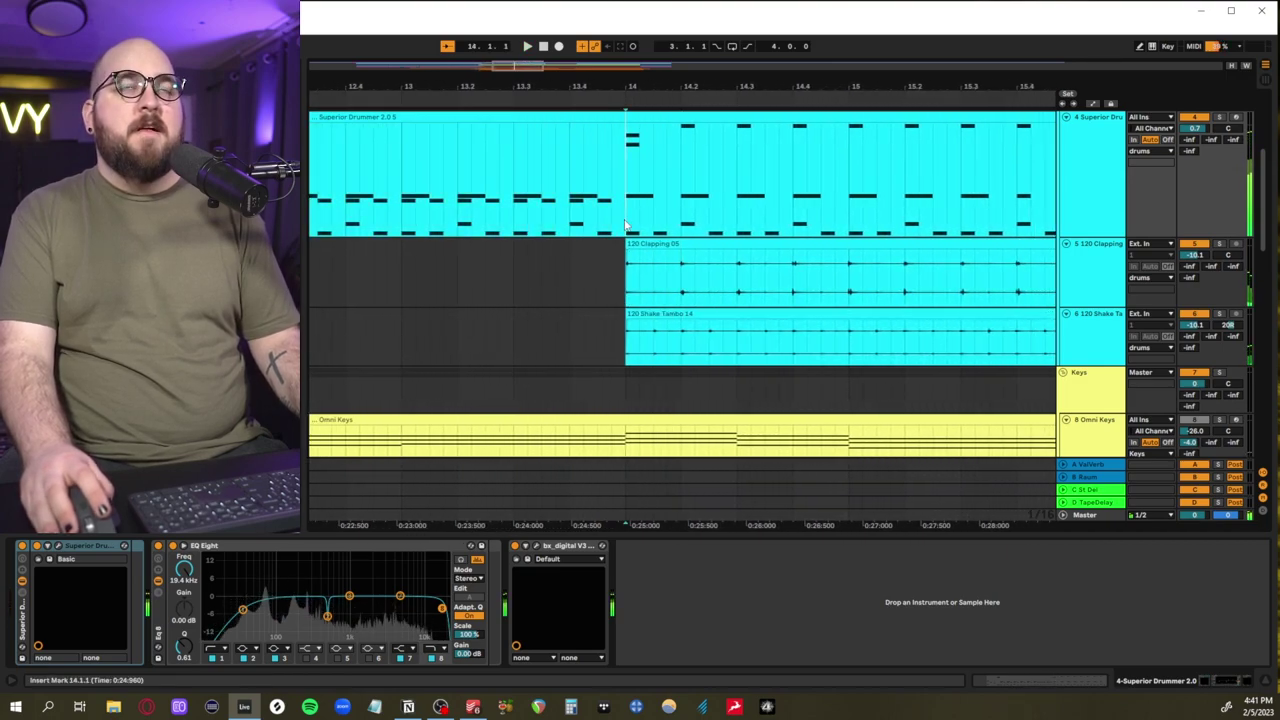
scroll(626, 230, "up", 2)
left_click_drag(626, 225, 666, 226)
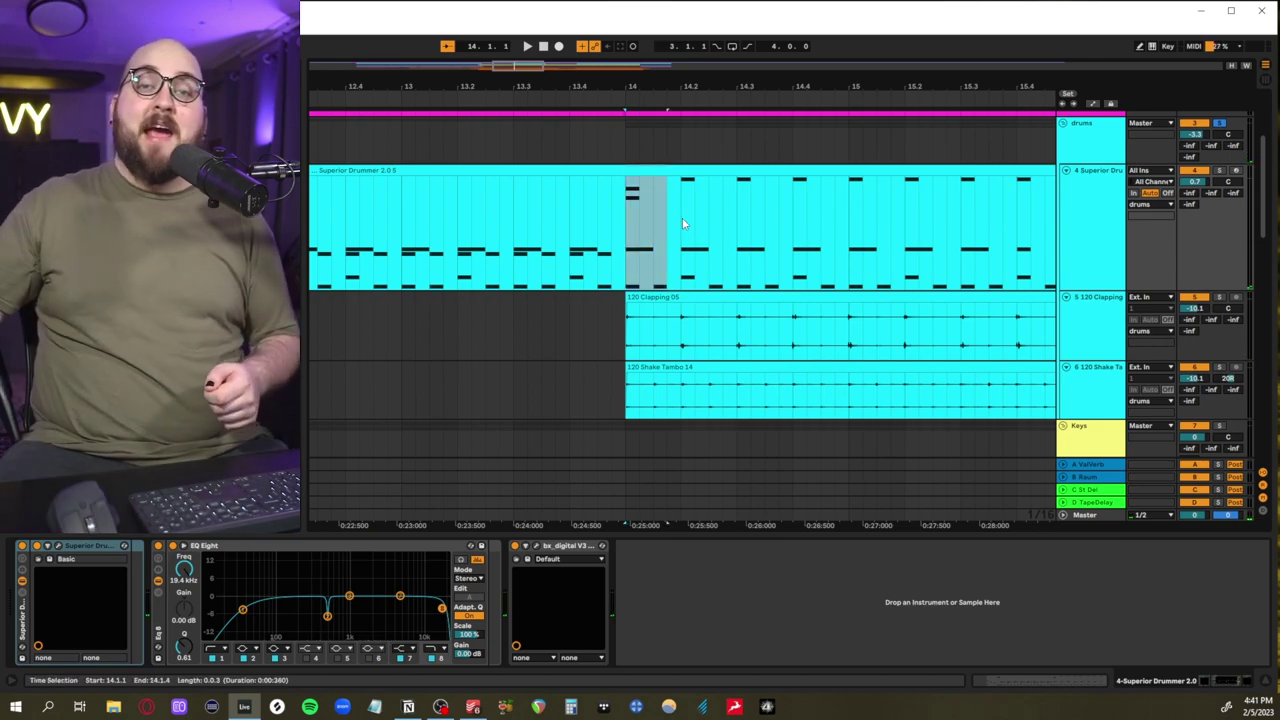
scroll(578, 380, "down", 2)
scroll(578, 380, "right", 3)
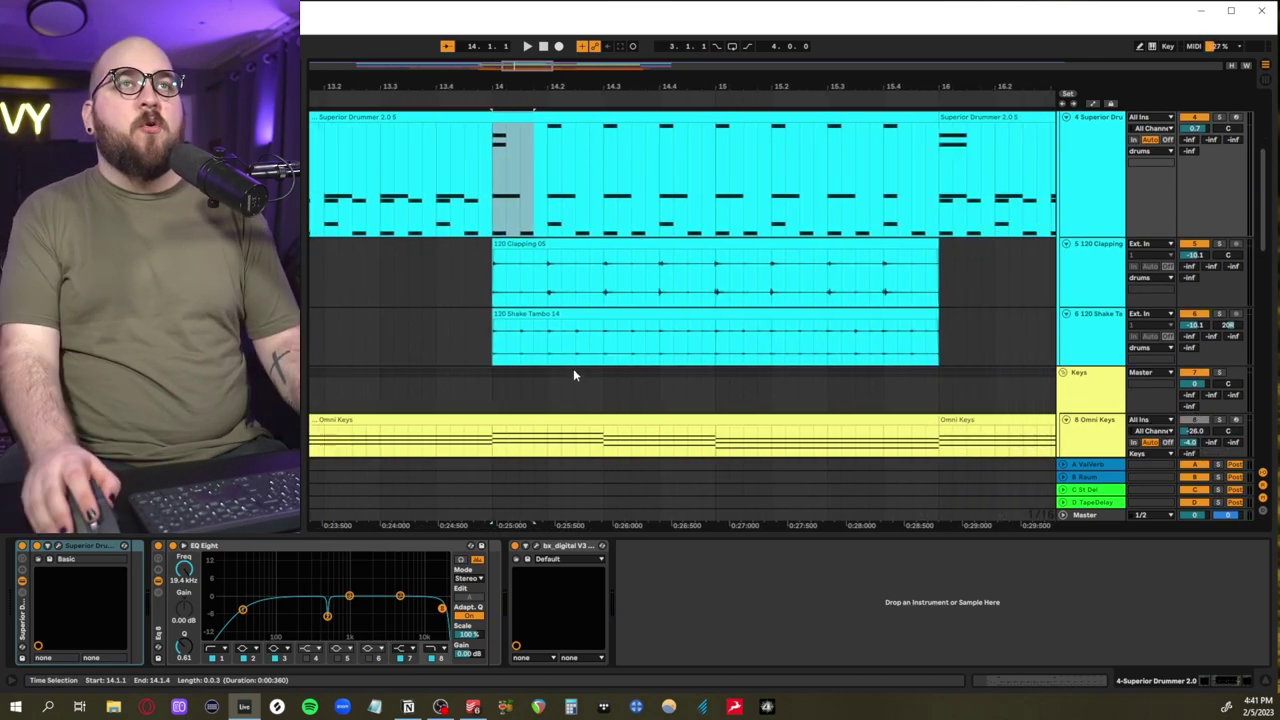
Select the section starting at bar 14 on the Superior Drummer, clapping and shaker tracks in turn, with the shaker range ending at 15.4.3
left_click_drag(489, 200, 935, 208)
left_click_drag(485, 300, 935, 328)
left_click_drag(489, 345, 909, 346)
scroll(810, 338, "left", 1)
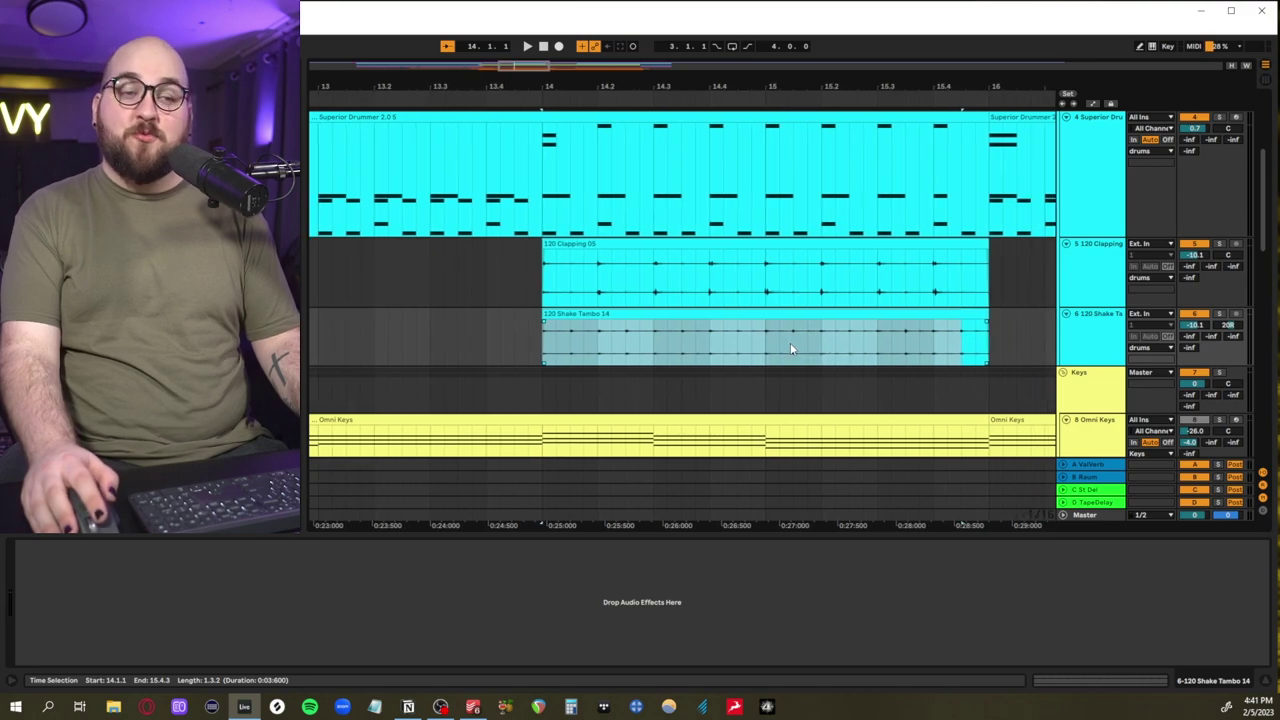
Play the soloed drums from 12.1.1 into bar 19 and stop playback
scroll(614, 336, "down", 5)
scroll(614, 336, "up", 3)
scroll(614, 336, "left", 2)
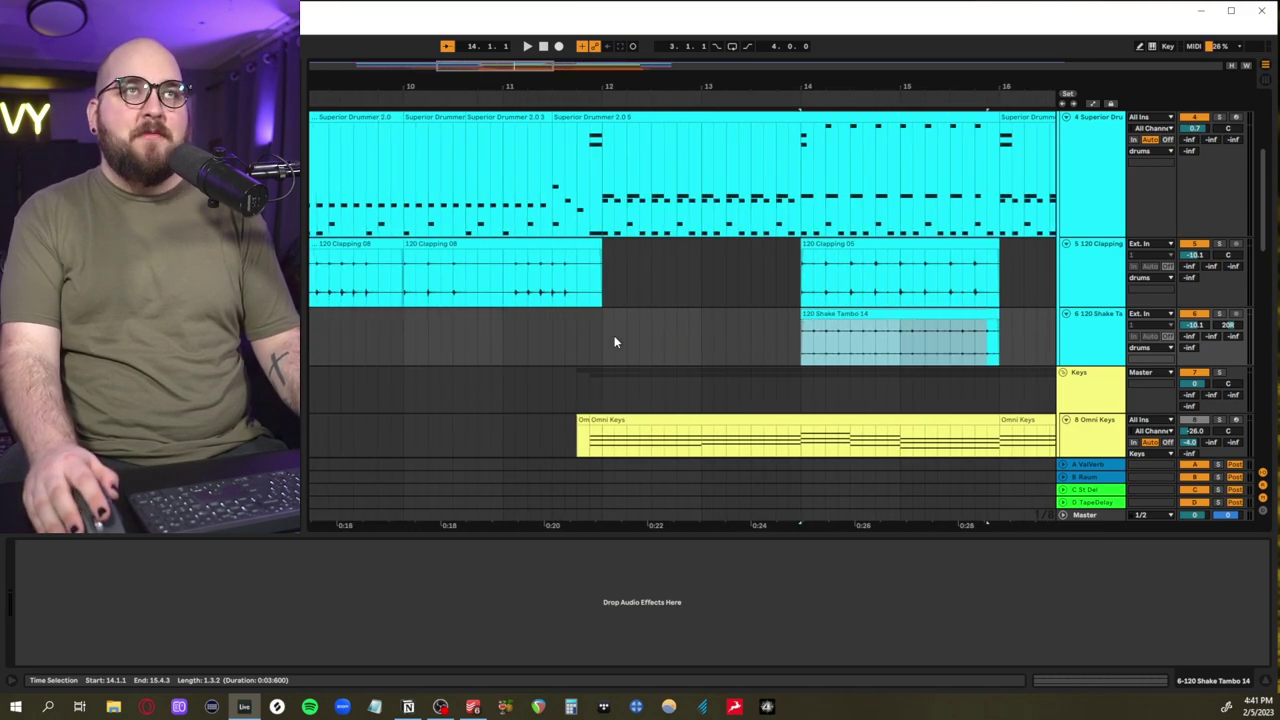
left_click(620, 222)
key("space")
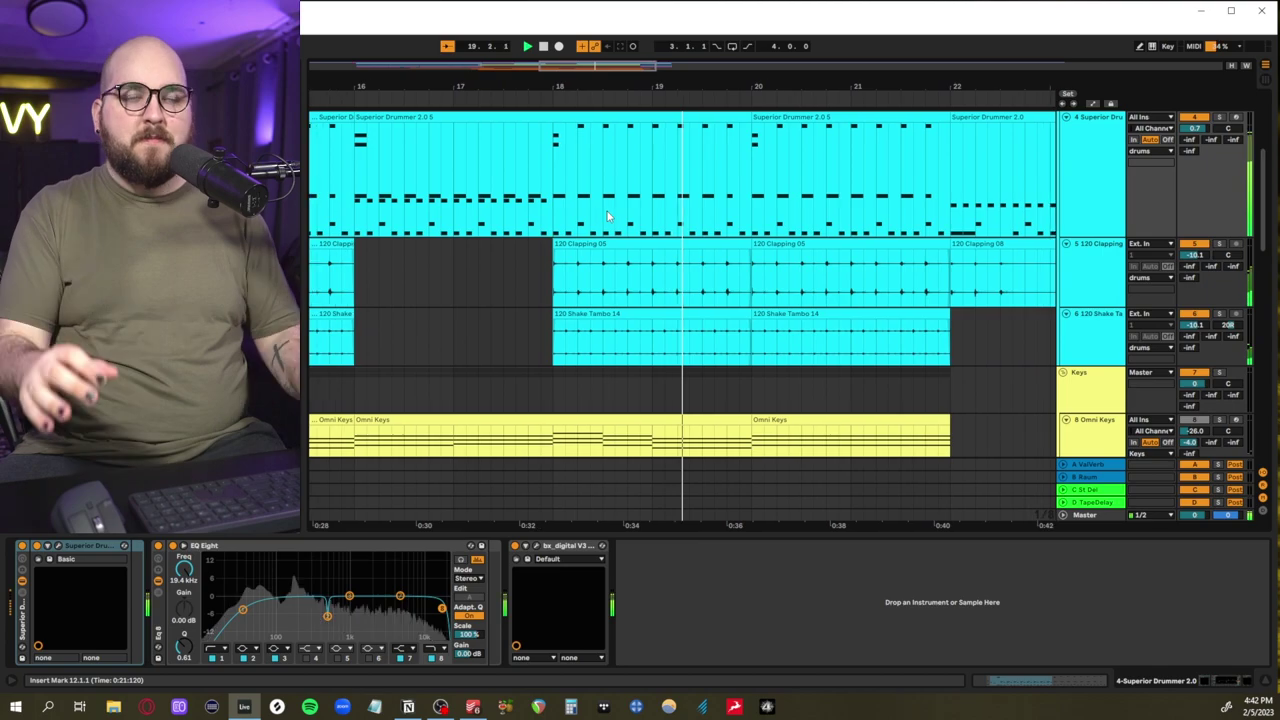
key("space")
scroll(607, 216, "left", 2)
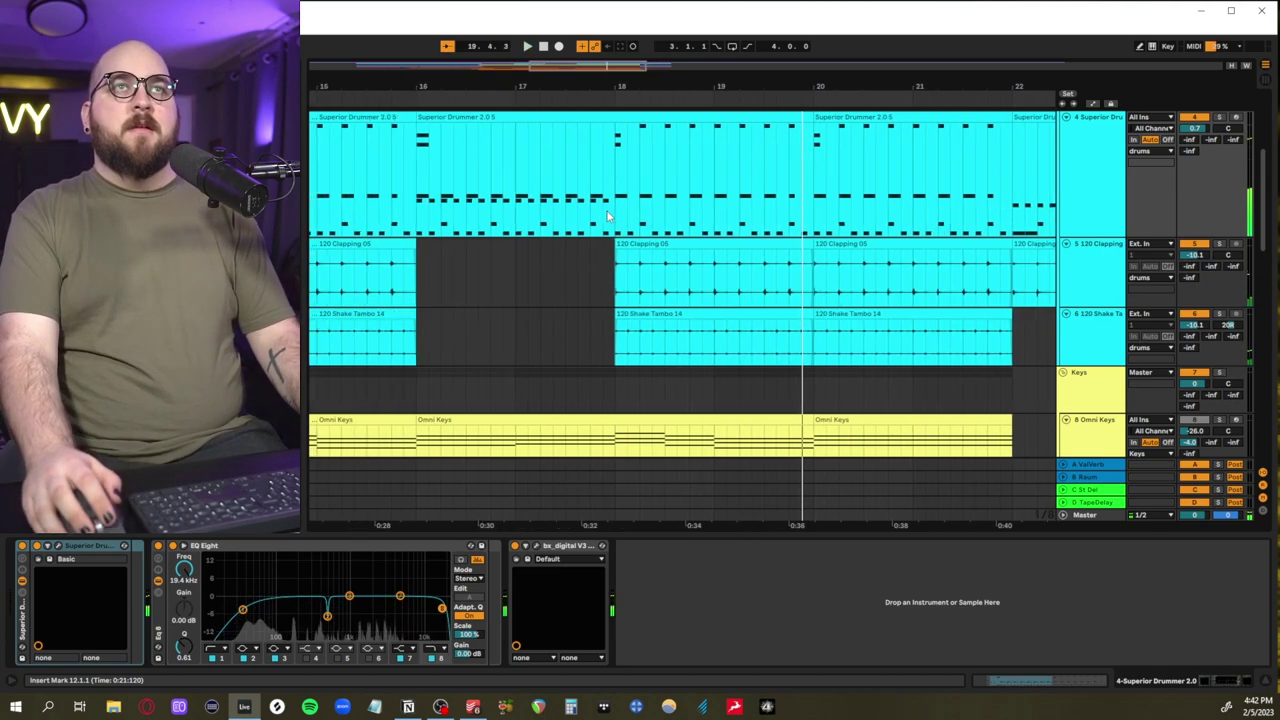
Select a stretch of about five bars of the Superior Drummer pattern and clear the selection
scroll(607, 215, "left", 4)
left_click_drag(431, 211, 940, 211)
left_click(592, 212)
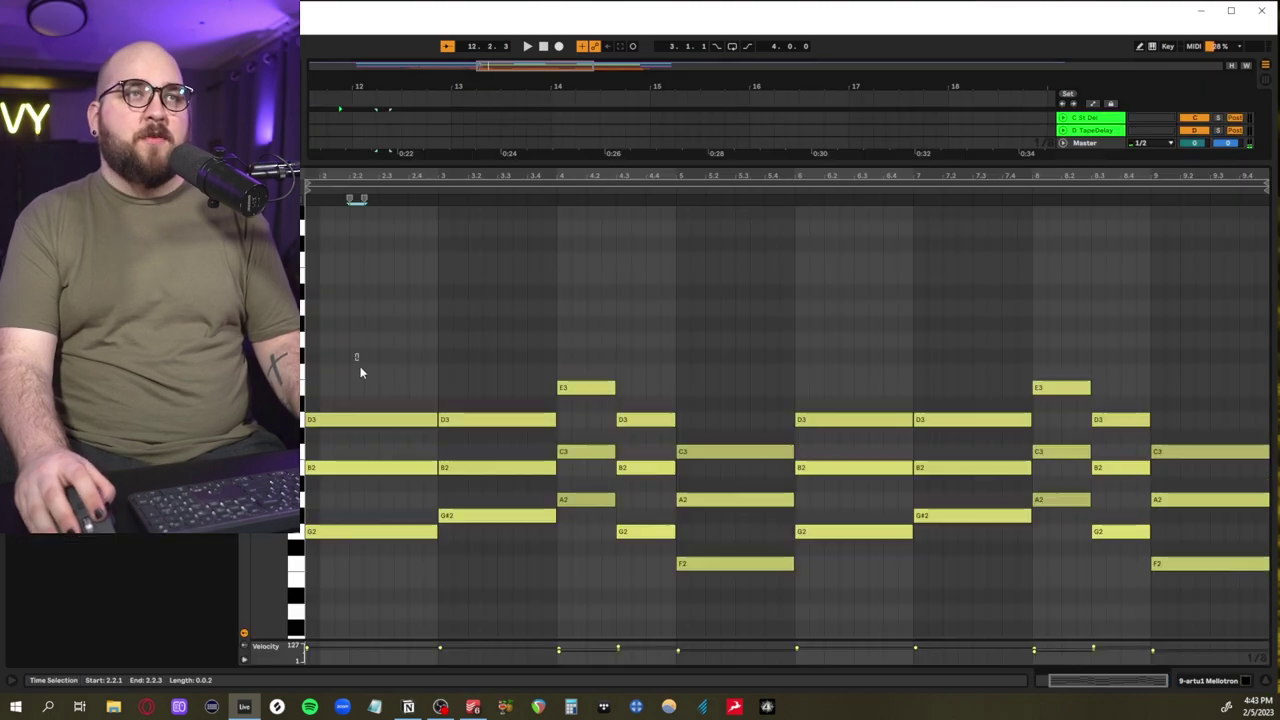
Examine the Mellotron chord progression in the note editor by selecting its chords in turn, including the G2, B2 and D3 chord at 4.3.1
left_click(358, 376)
left_click_drag(362, 400, 392, 636)
left_click(483, 540)
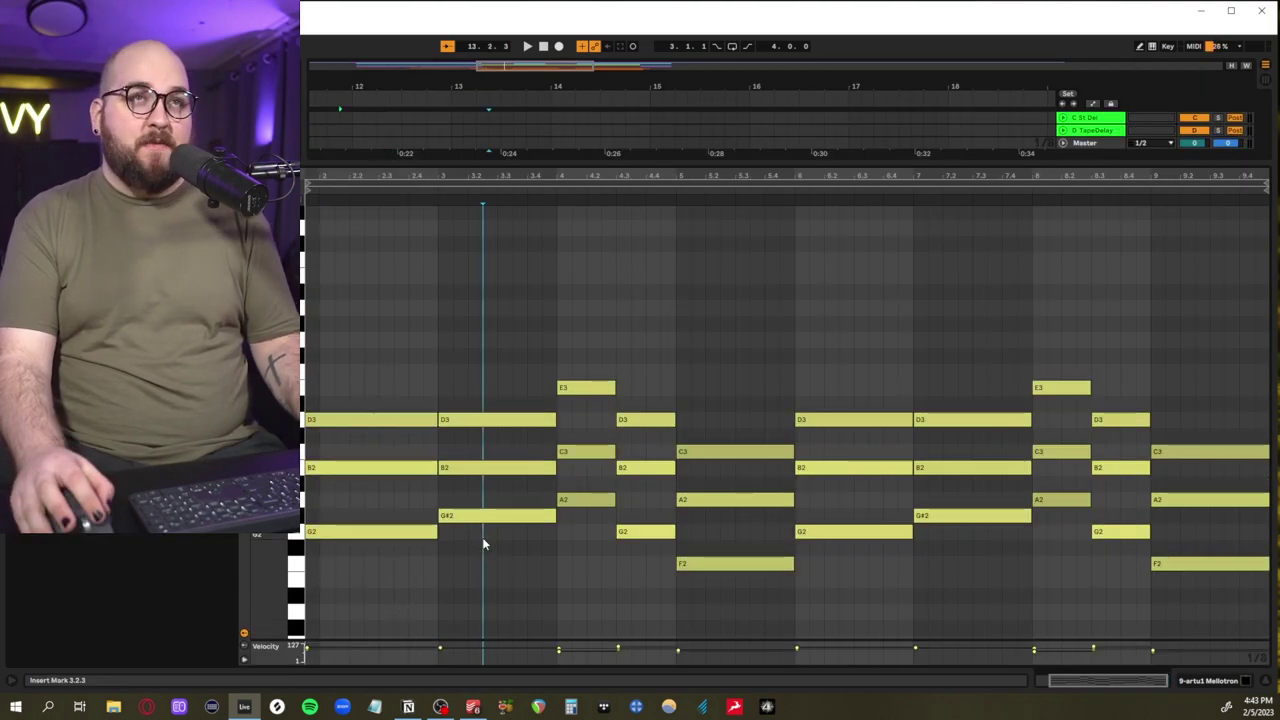
left_click_drag(484, 349, 491, 542)
left_click_drag(590, 535, 648, 551)
left_click(645, 350)
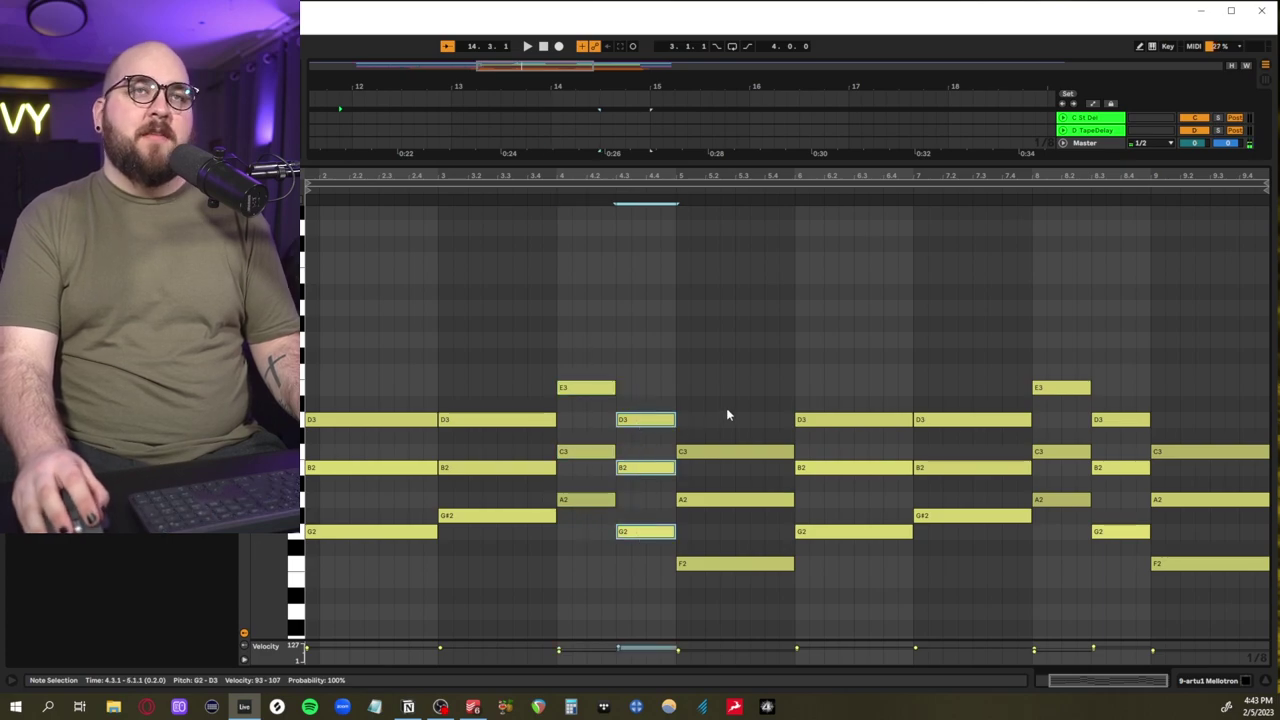
left_click_drag(728, 412, 747, 596)
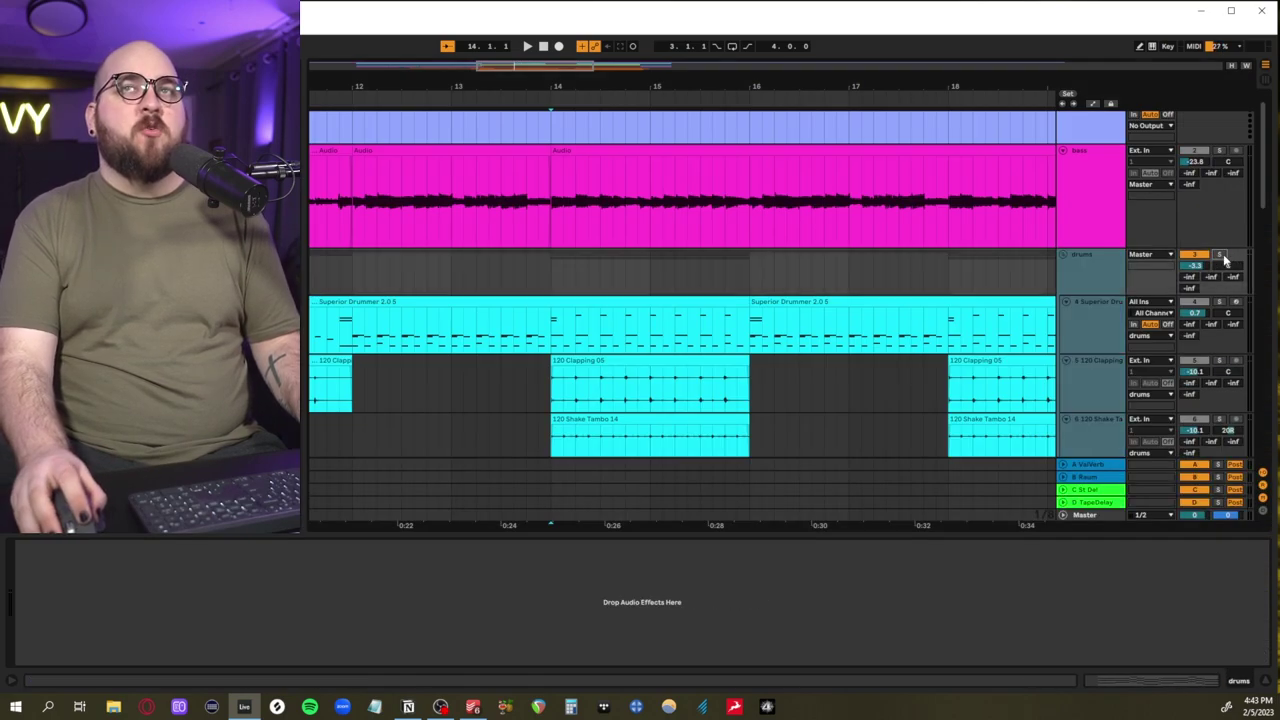
Examine the Omni Keys and Mellotron parts around bars 13 and 14 in the arrangement
left_click(704, 336)
scroll(704, 340, "down", 3)
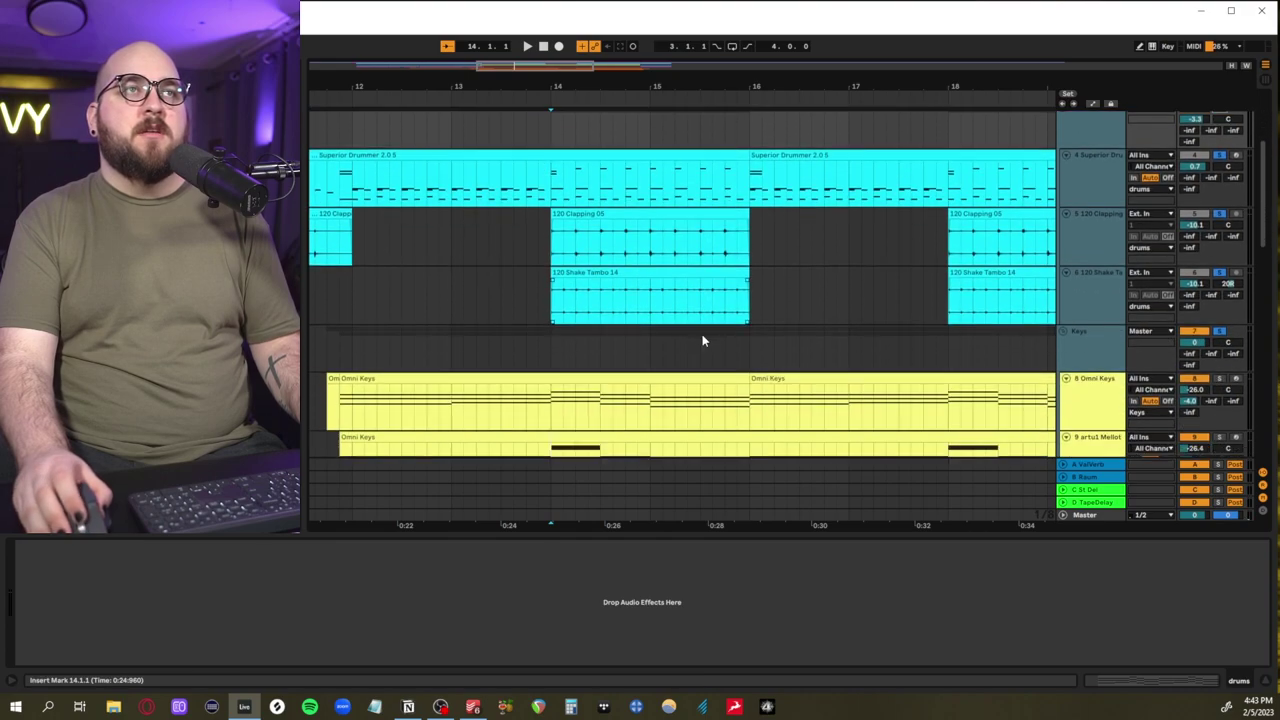
scroll(704, 340, "left", 1)
left_click_drag(563, 340, 667, 343)
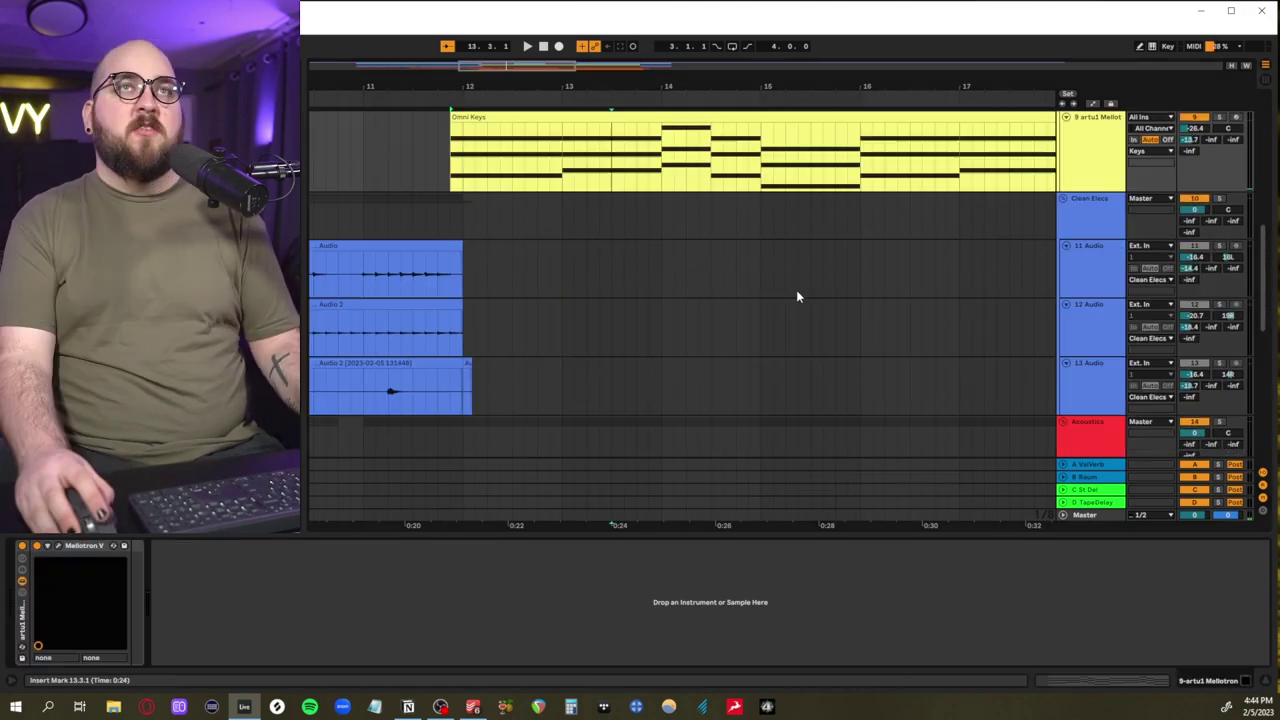
scroll(786, 302, "up", 1)
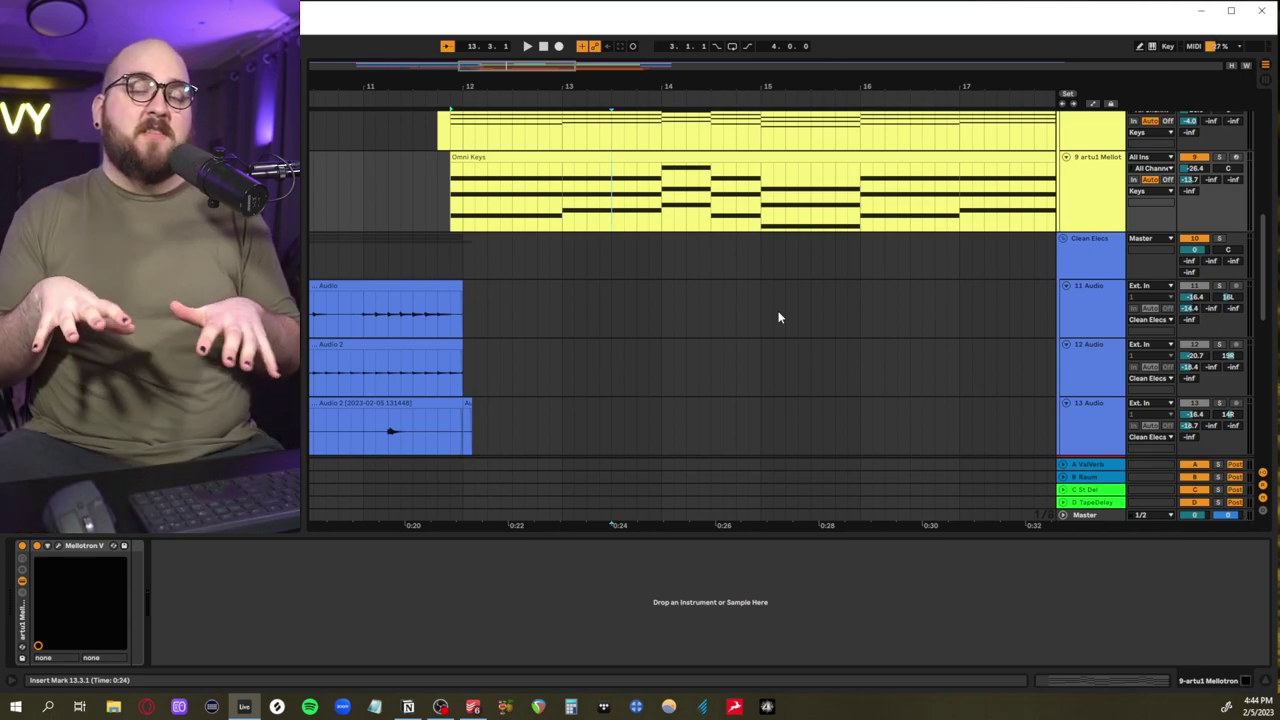
Play the soloed drums and keys from 13.1.1 and stop playback within bar 13
left_click(558, 224)
scroll(558, 238, "up", 1)
scroll(558, 238, "up", 3)
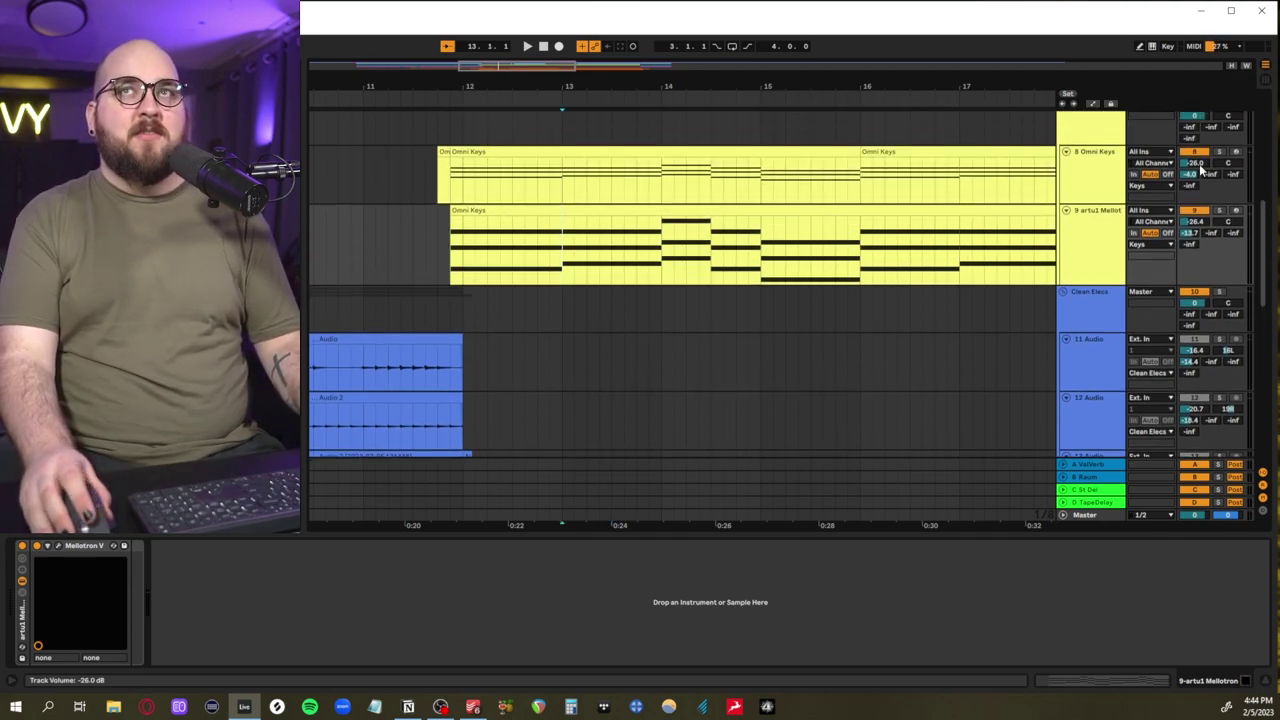
scroll(1200, 168, "up", 3)
key("space")
key("space")
Play the soloed drums and keys from 14.1.1 and stop playback
scroll(1236, 161, "up", 3)
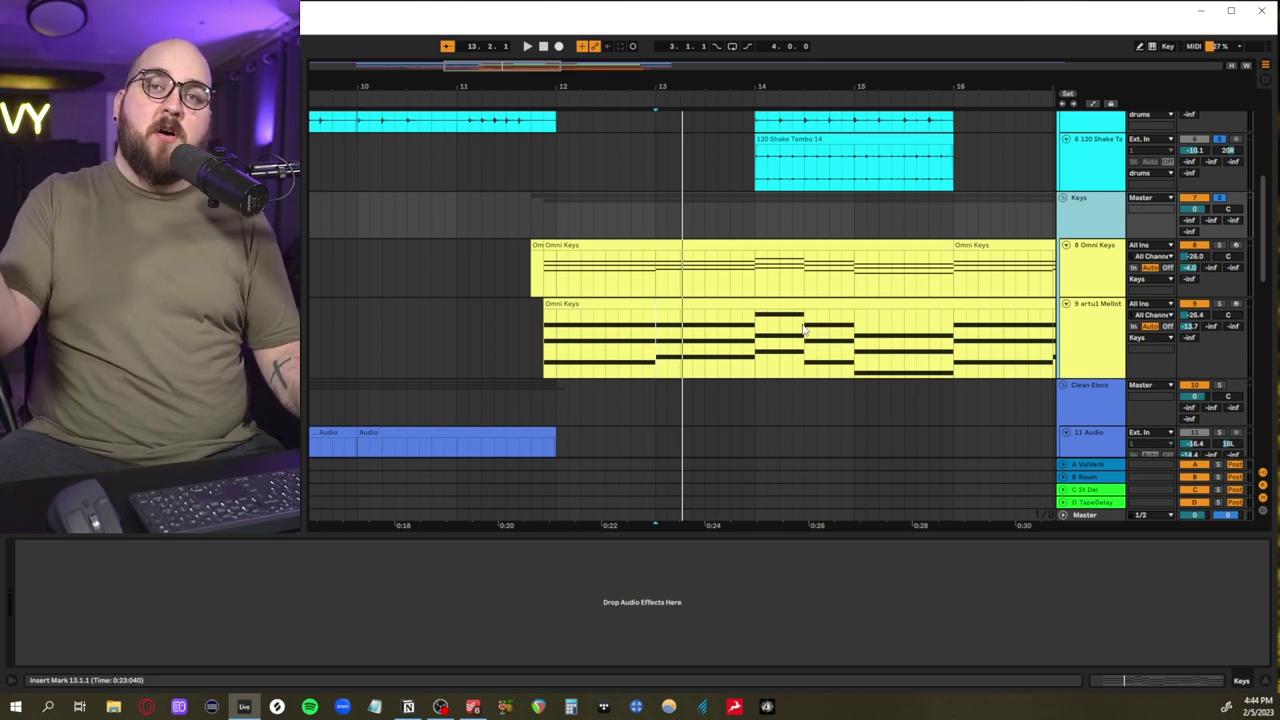
left_click(757, 283)
key("space")
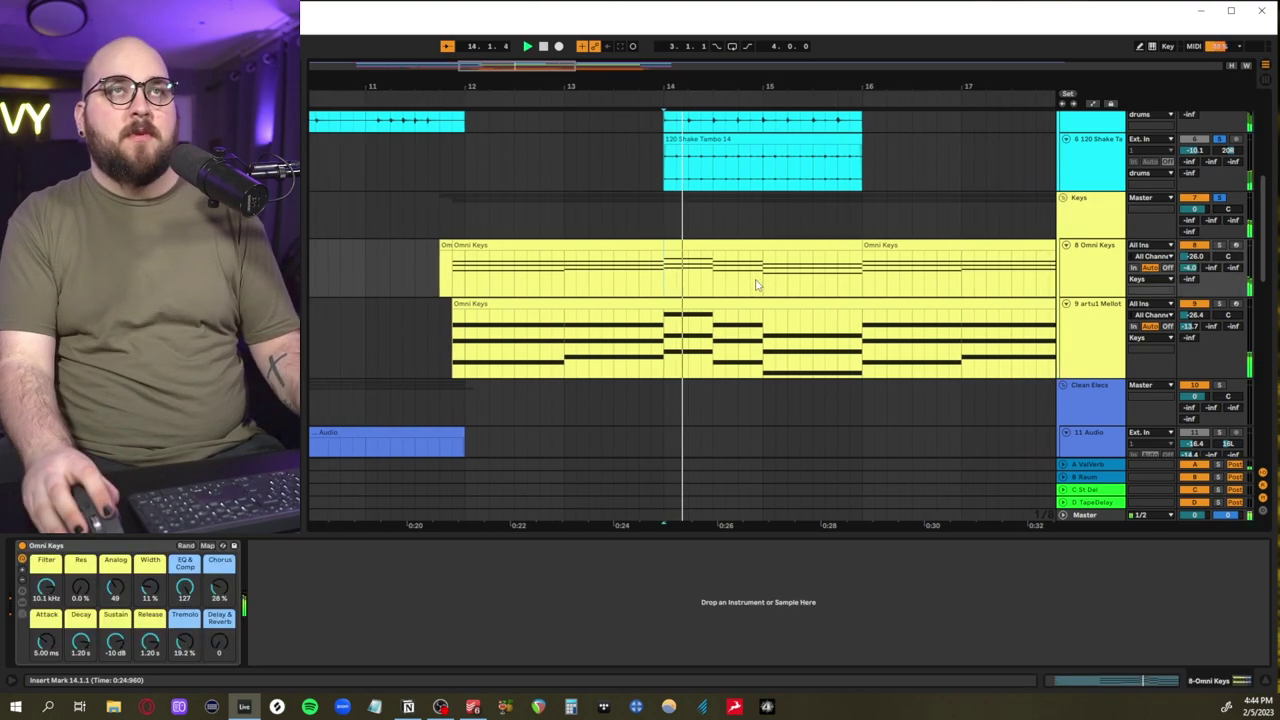
key("space")
Select the Omni Keys and Mellotron parts together from 14.1.1 to 15.1.3
scroll(663, 380, "up", 3)
left_click(654, 390)
left_click_drag(652, 390, 758, 320)
scroll(745, 332, "up", 2)
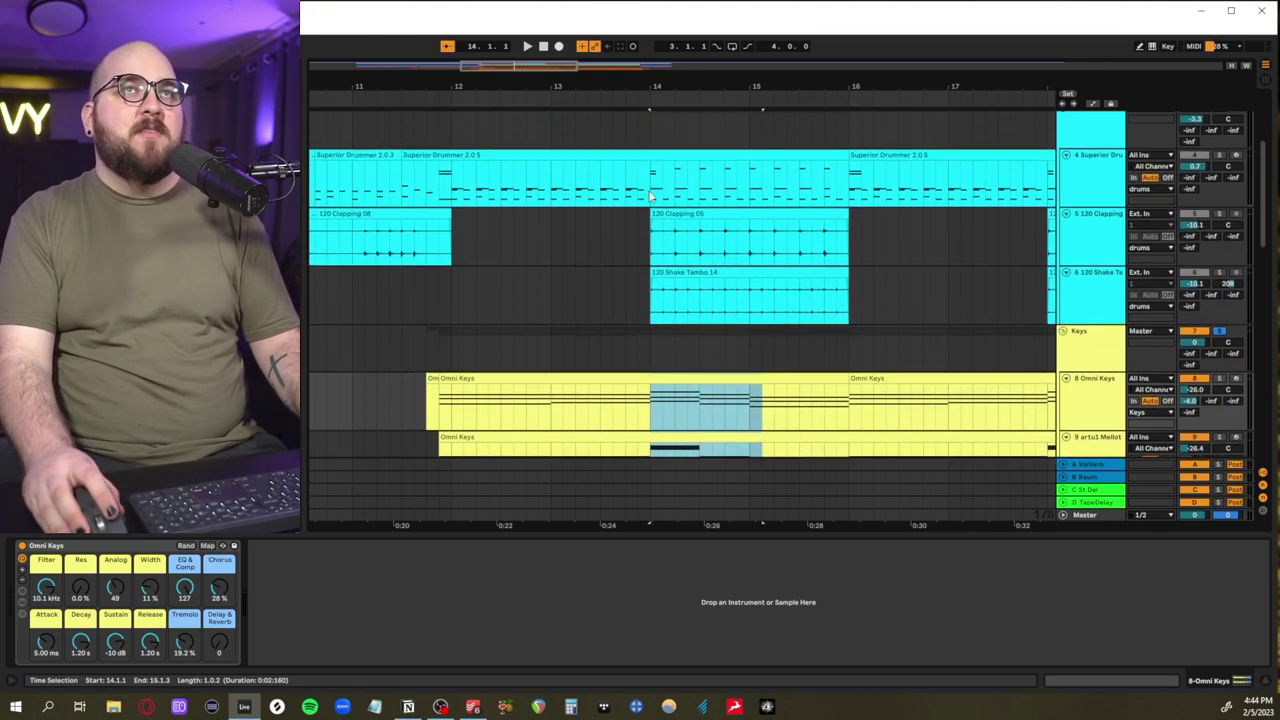
Select all three drum parts from 14.1.1 to 16.1.1, and select the bass track
left_click_drag(652, 195, 855, 306)
scroll(852, 302, "up", 6)
left_click(1087, 208)
scroll(813, 340, "down", 6)
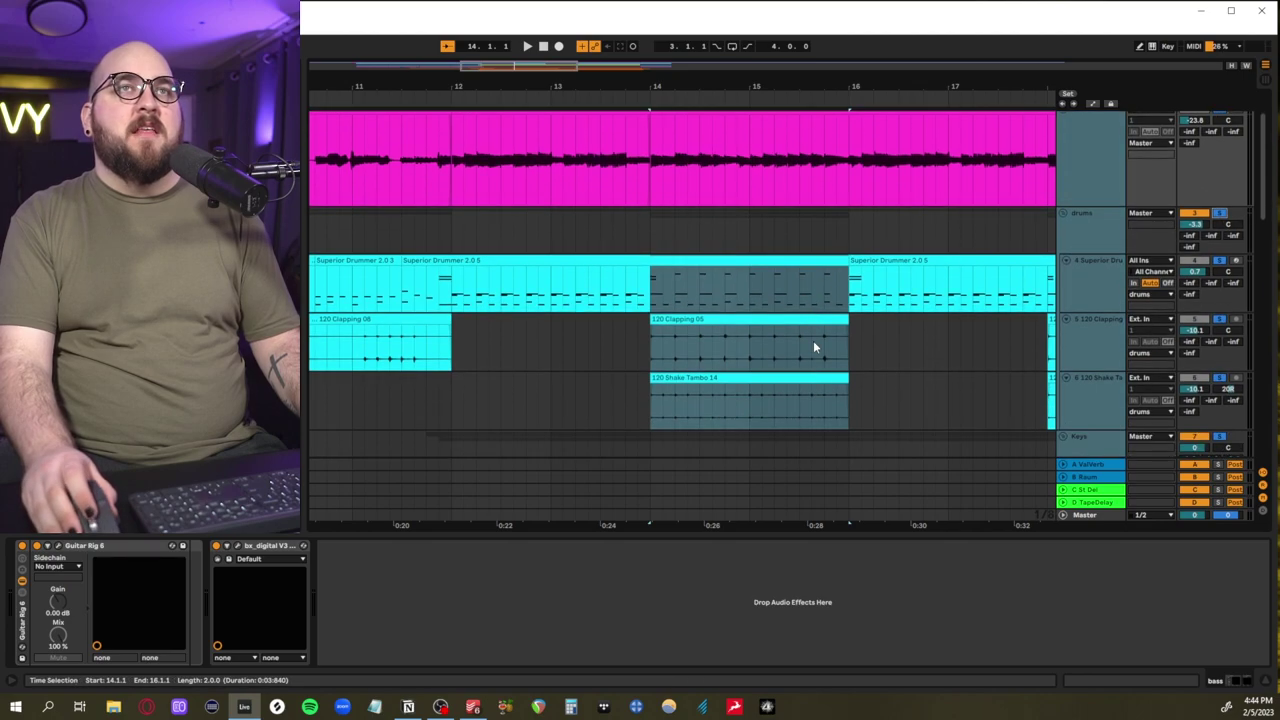
Play the soloed parts from 11.4.1 into bar 15, following the drums and keys
left_click(434, 403)
key("space")
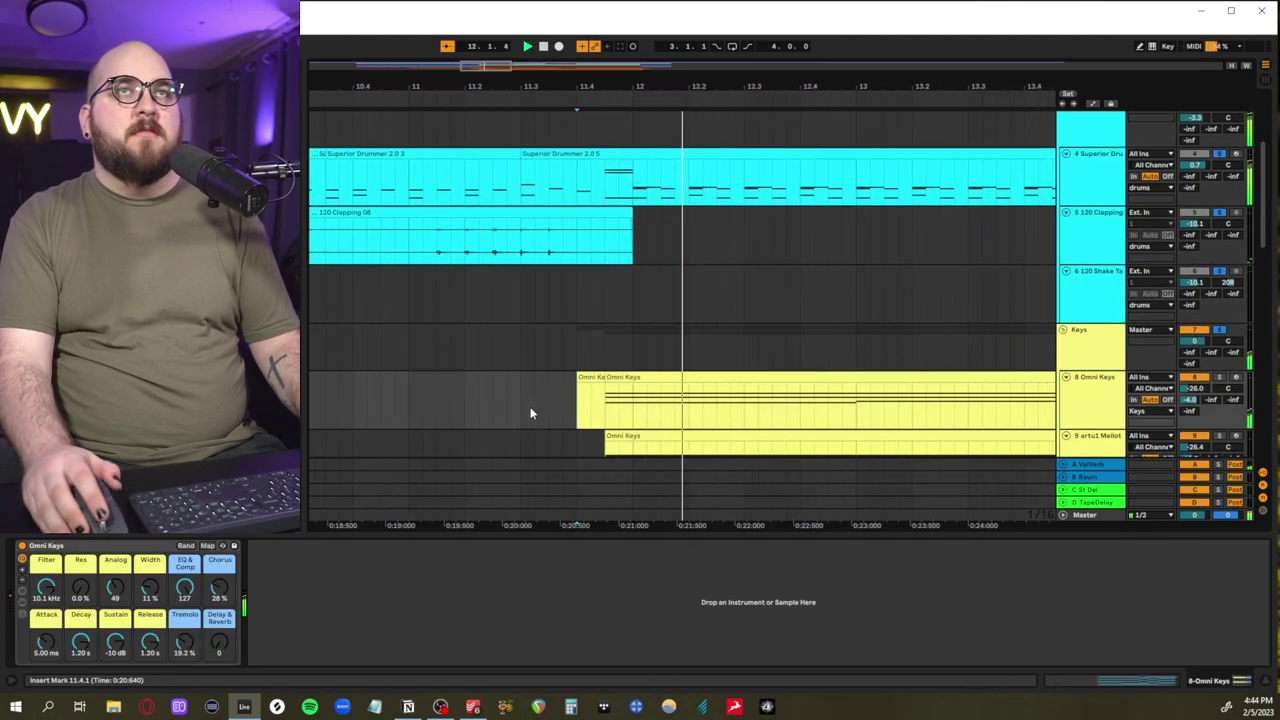
scroll(525, 410, "right", 2)
scroll(519, 409, "down", 1)
scroll(520, 410, "down", 1)
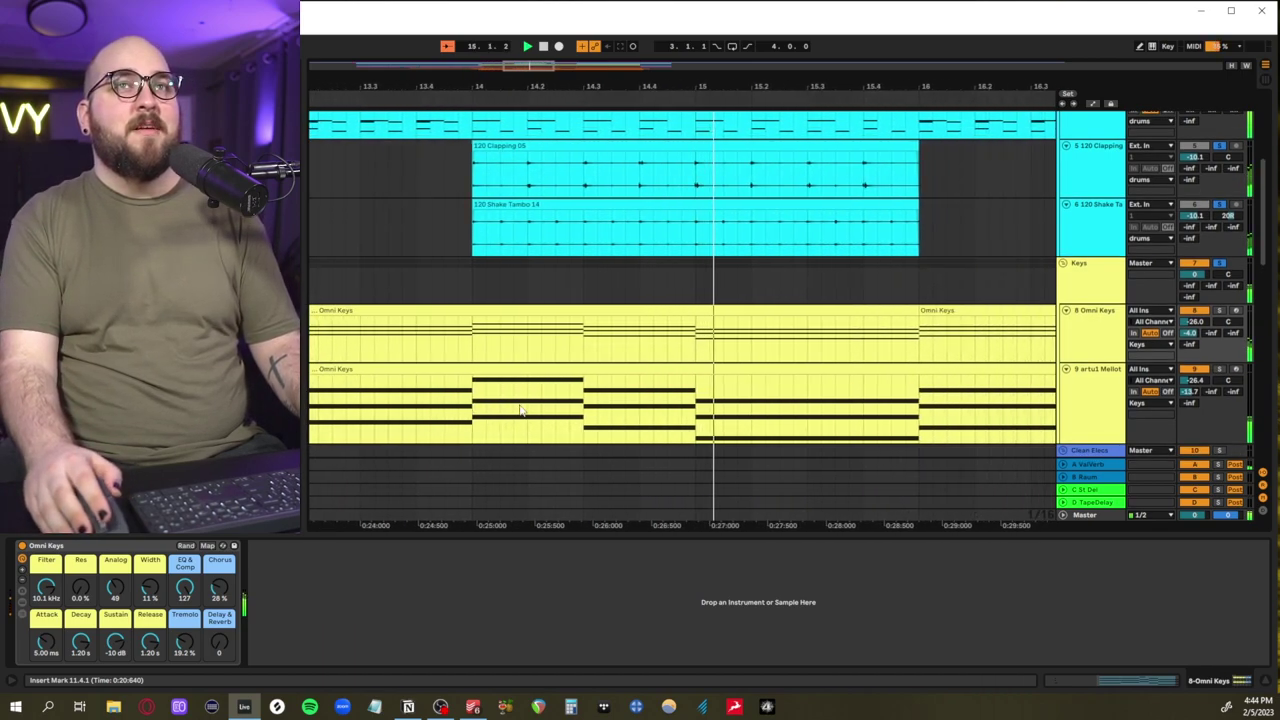
Select both keys parts from 13.1.1 to 14.1.1, and the drum parts from 14.1.1 to 16.1.1
key("minus")
left_click_drag(473, 335, 621, 420)
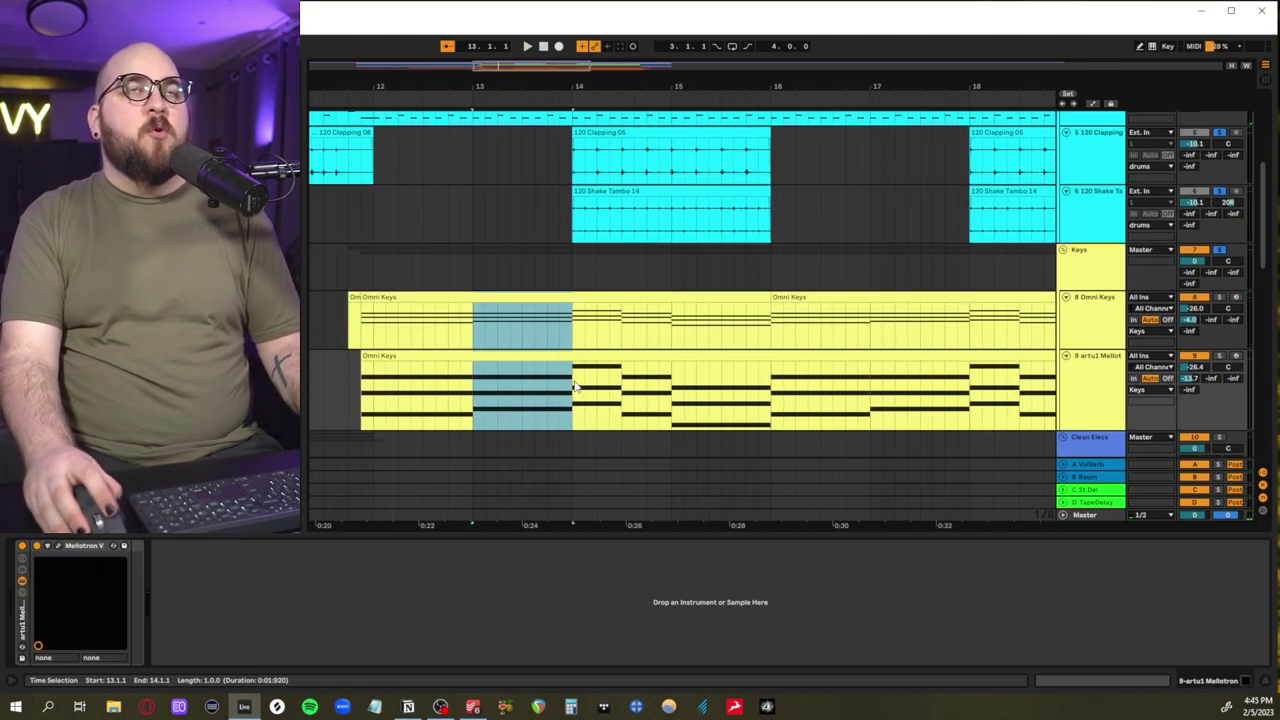
scroll(574, 386, "up", 1)
scroll(617, 330, "up", 2)
scroll(617, 310, "up", 1)
left_click_drag(573, 215, 767, 349)
left_click_drag(573, 230, 769, 337)
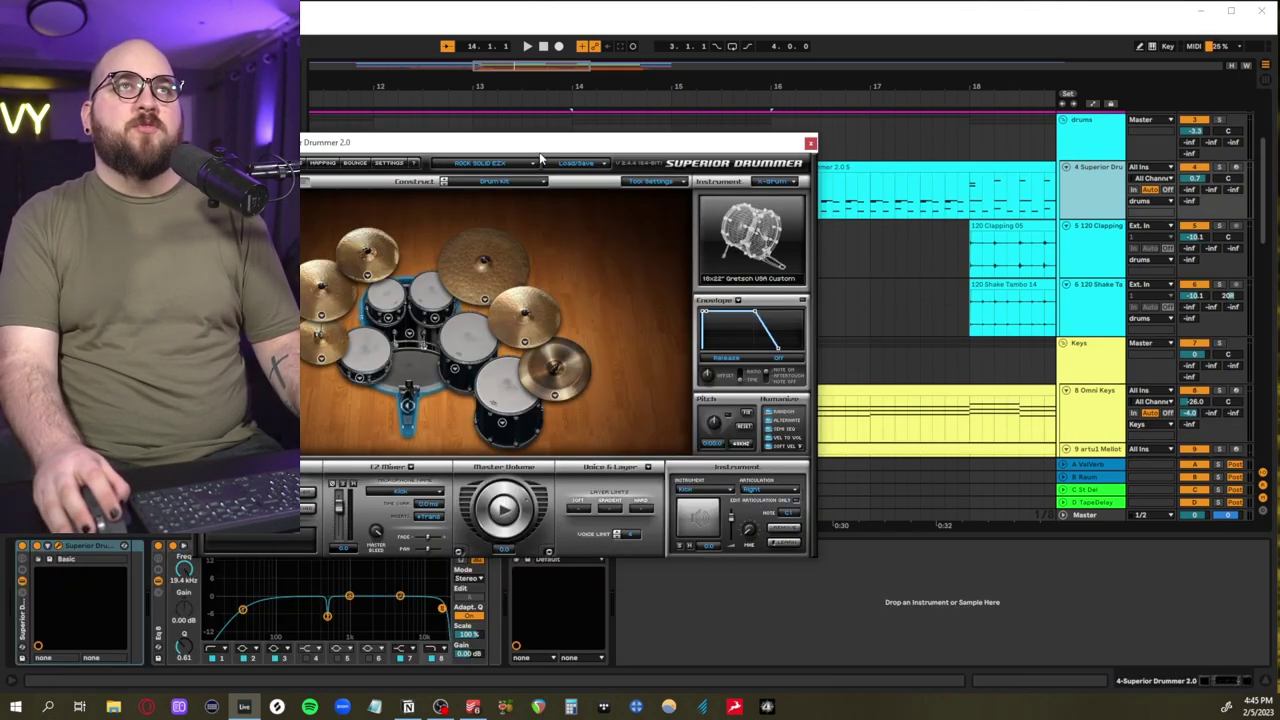
Audition the kick and snare in the Superior Drummer window, view its mixer, and close the window
left_click_drag(538, 152, 840, 189)
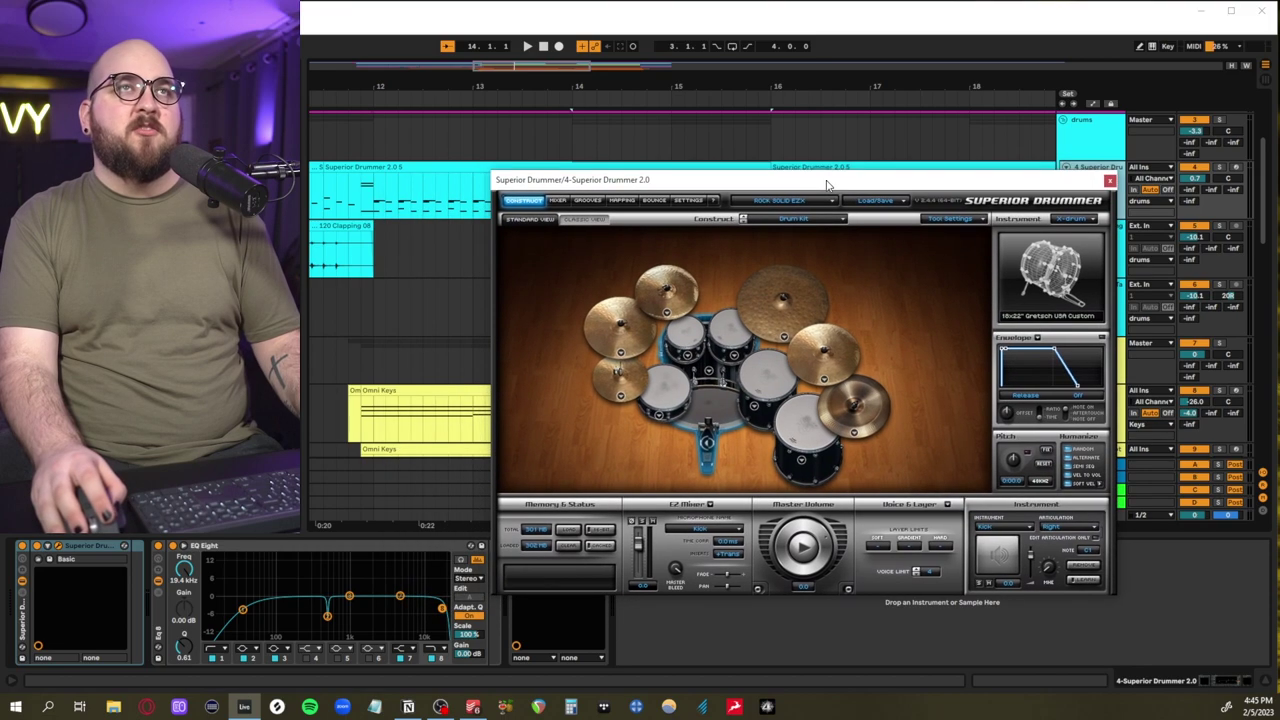
left_click(711, 417)
left_click(670, 390)
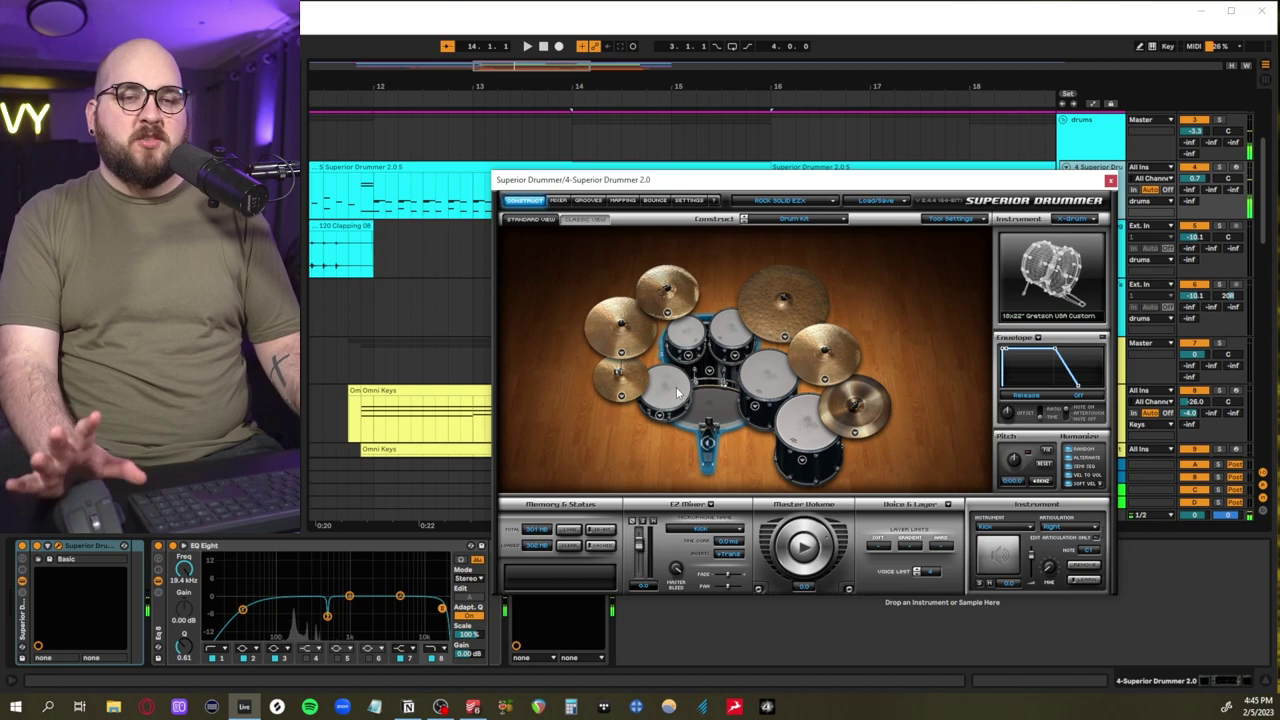
left_click(558, 200)
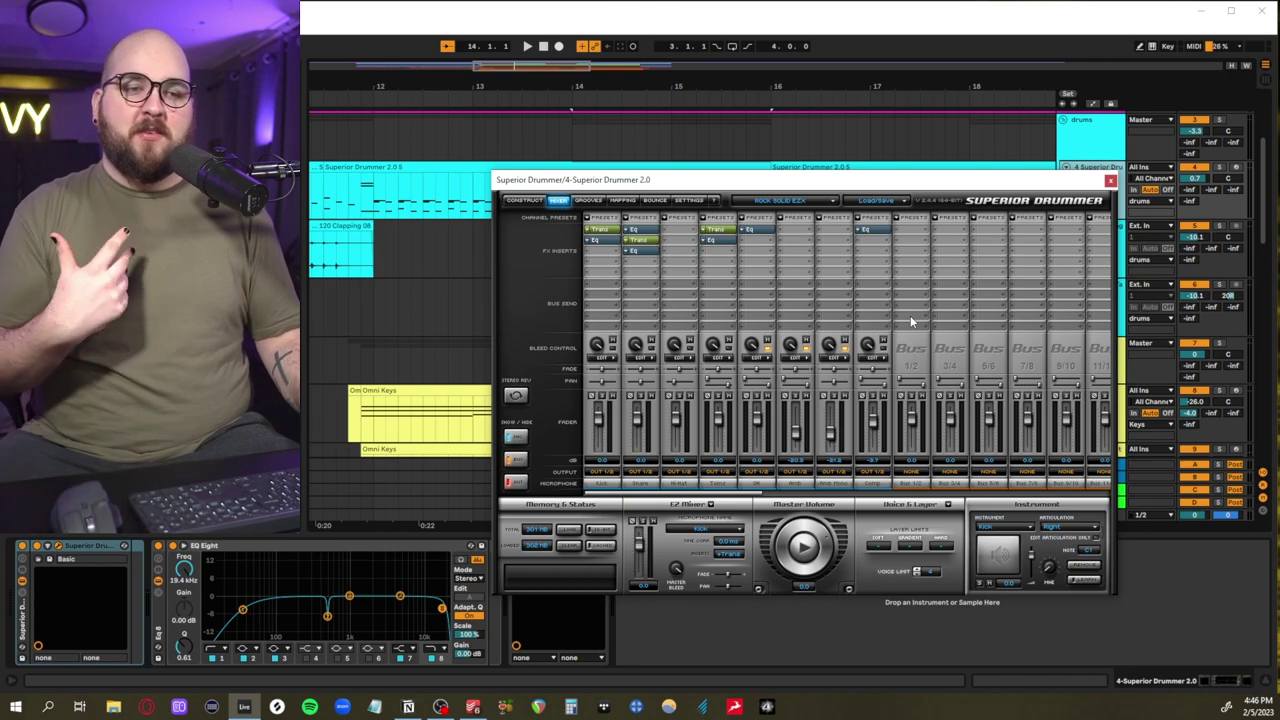
left_click(1110, 180)
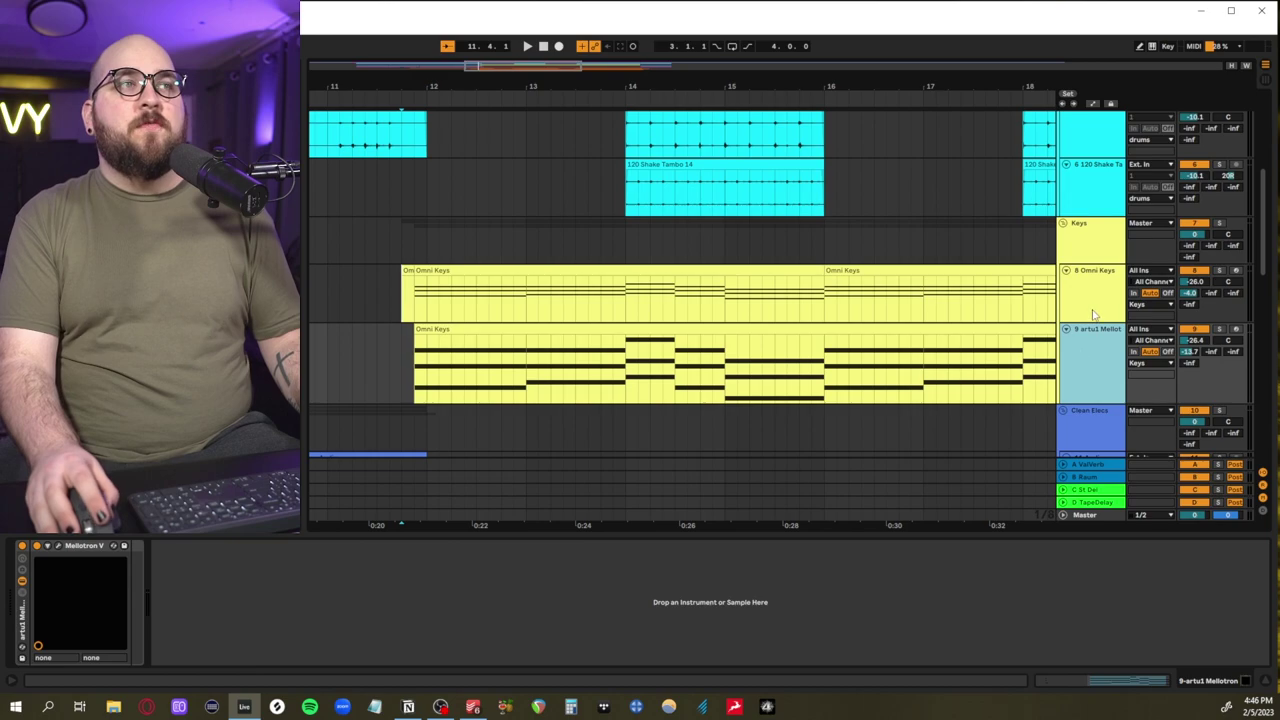
Select the Omni Keys track, followed by the Mellotron track
left_click(1093, 308)
left_click(1108, 373)
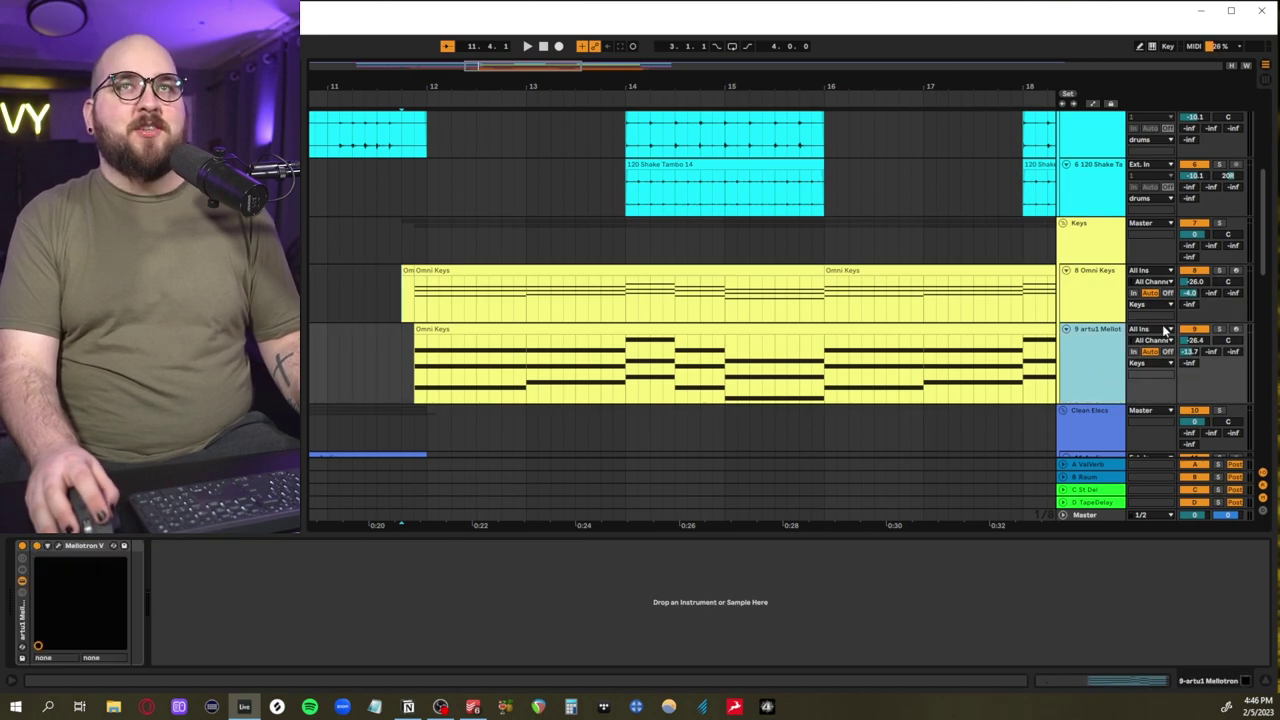
Enlarge the Omni Keys track in the arrangement and solo it
left_click_drag(1098, 322, 1096, 368)
left_click(1219, 270)
scroll(440, 369, "up", 5)
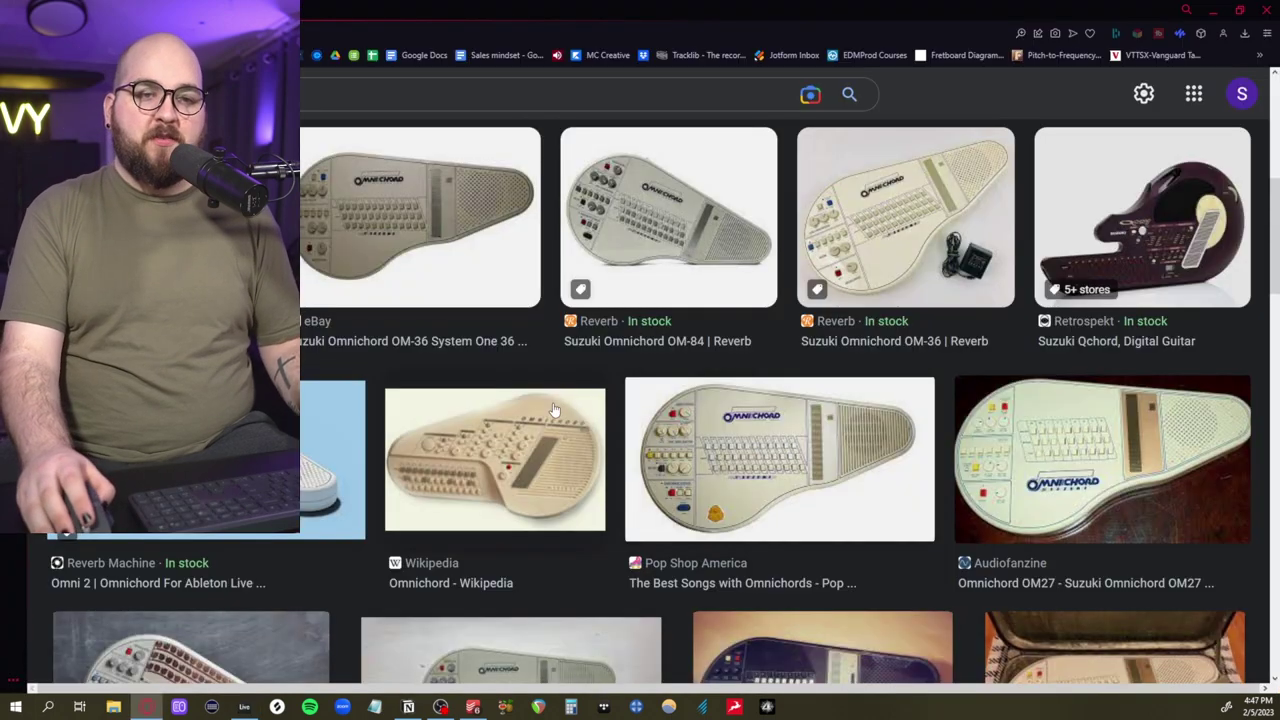
Switch to the web browser and look through the Omnichord image results
scroll(560, 408, "down", 1)
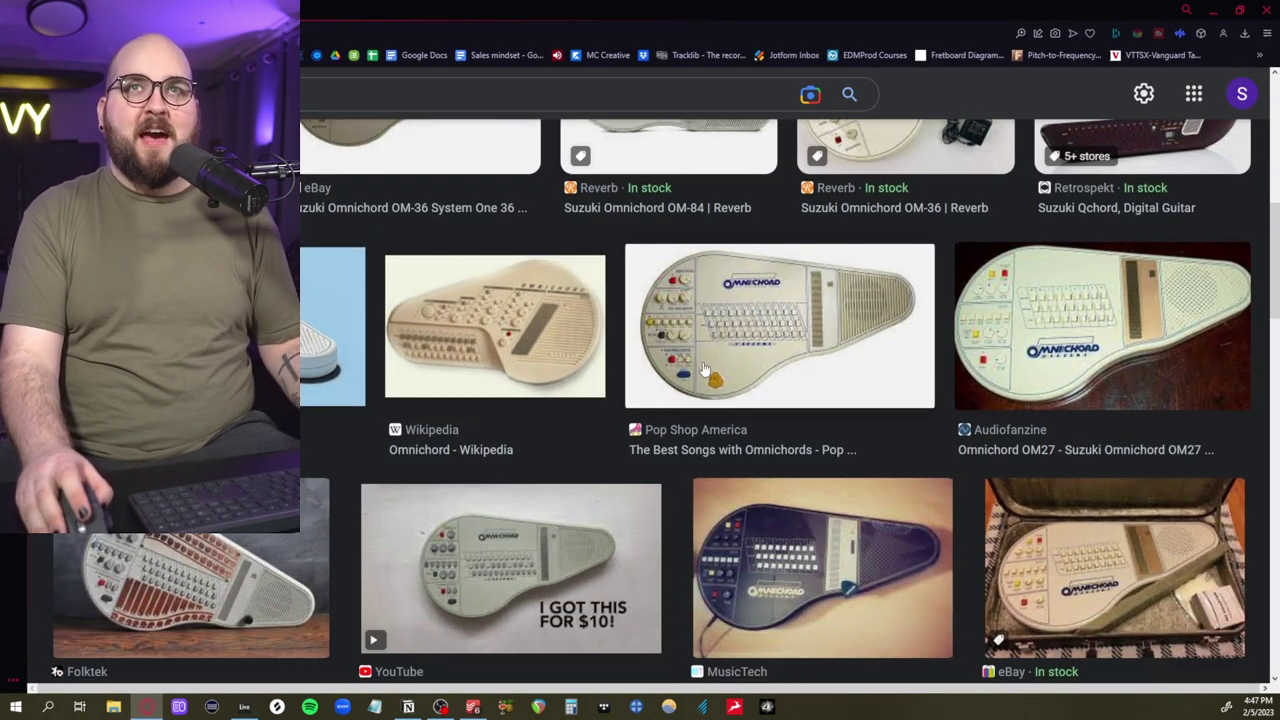
scroll(720, 371, "up", 1)
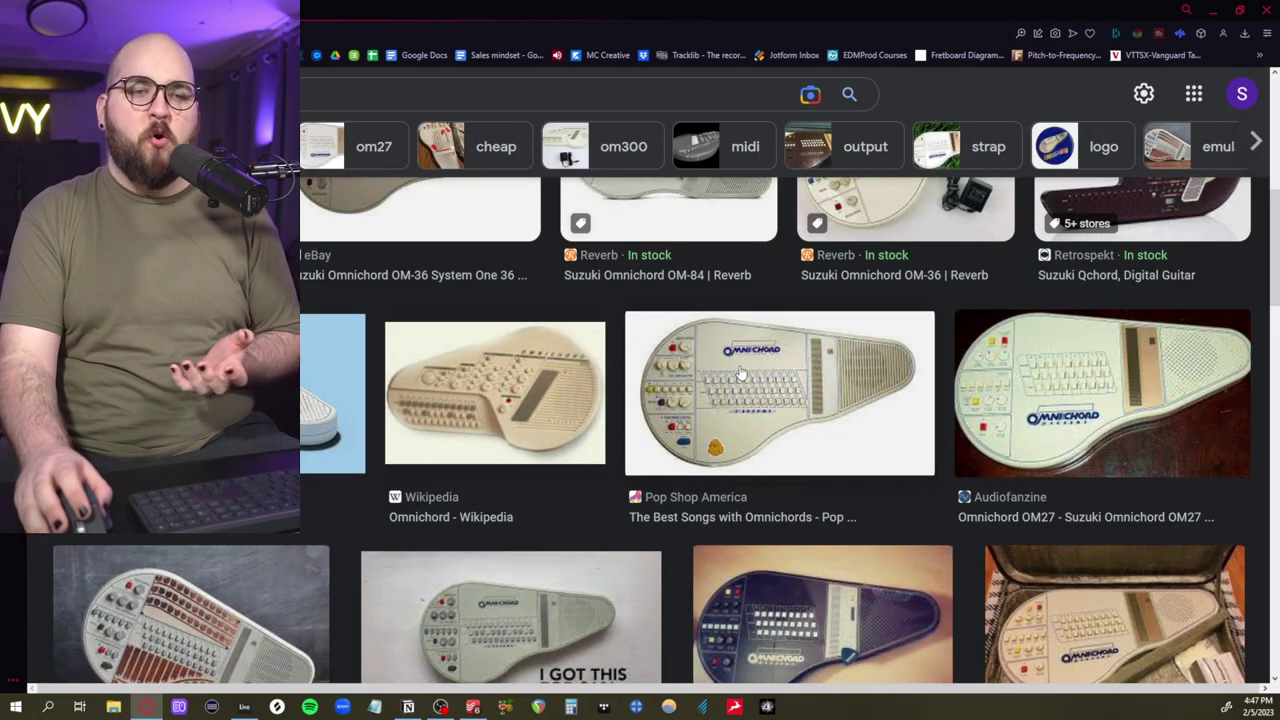
scroll(558, 388, "down", 1)
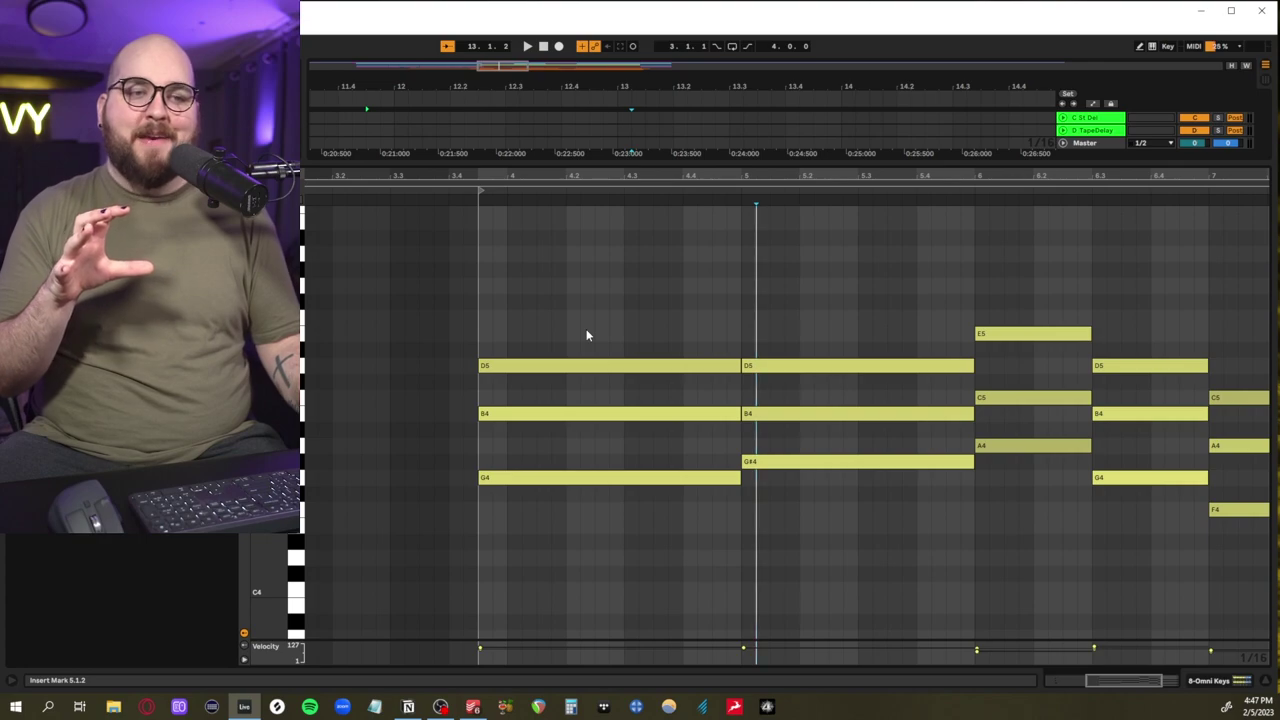
Select notes of the second chord, starting at 5.1.1, in the Omni Keys clip to examine its voicing
left_click(748, 463)
left_click(733, 413)
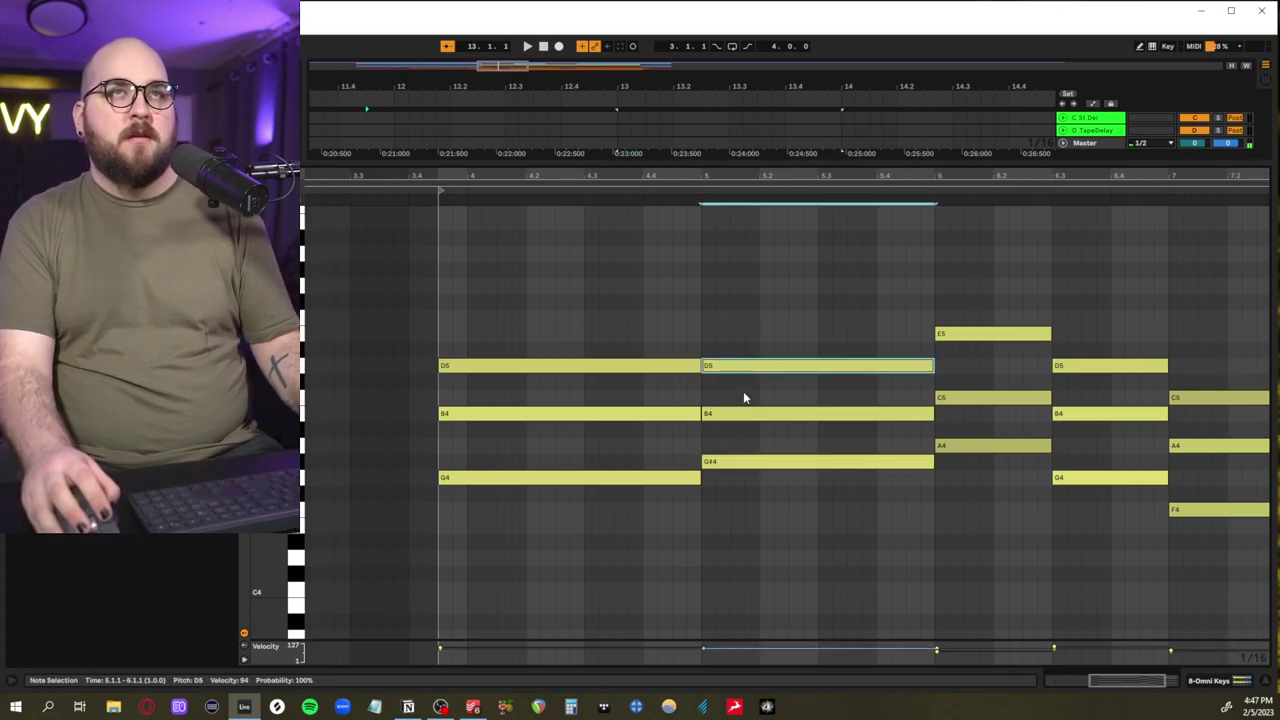
left_click(743, 390)
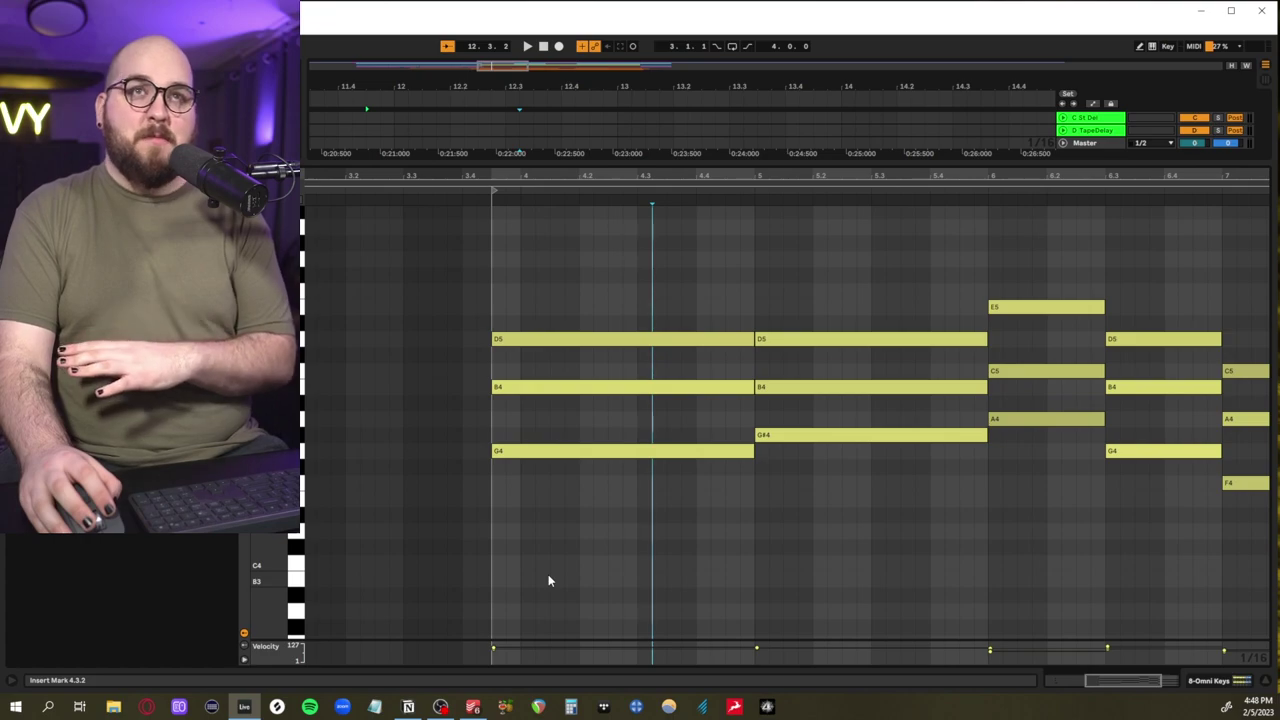
left_click_drag(830, 286, 871, 484)
left_click(871, 484)
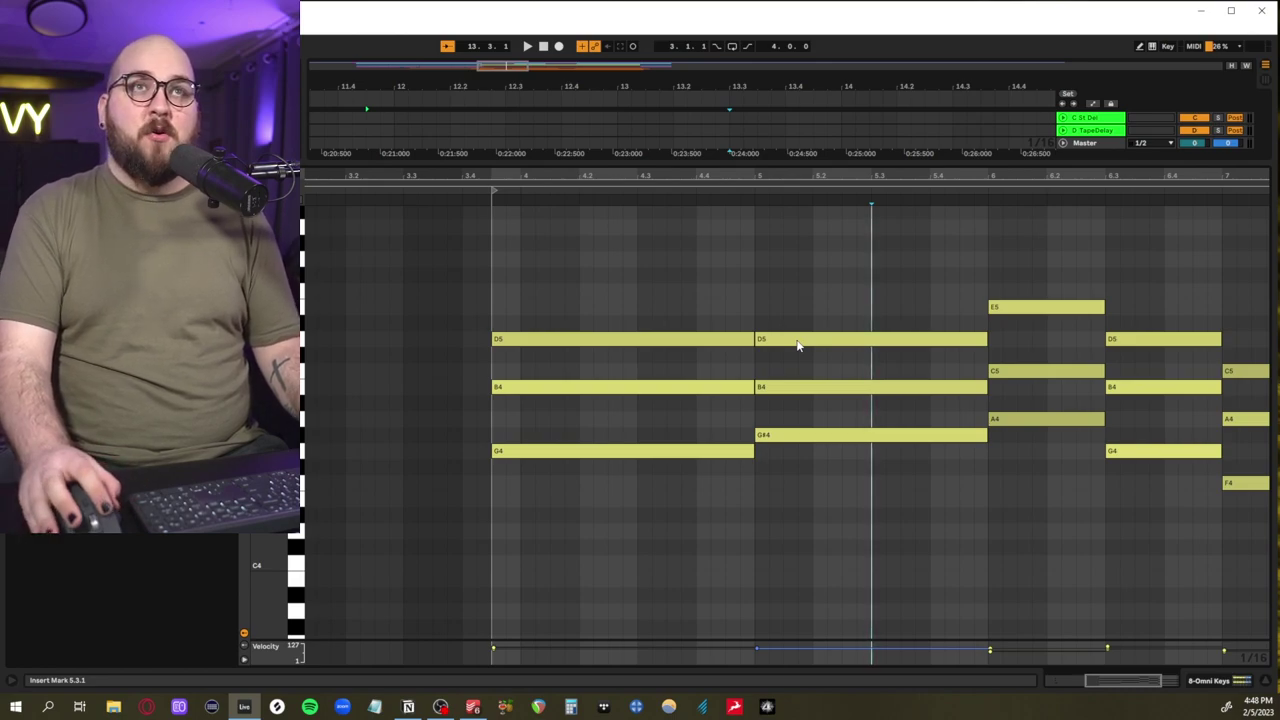
Try a lower note beneath the second chord in the Omni Keys clip, and delete it
left_click_drag(797, 345, 803, 505)
left_click_drag(829, 286, 880, 576)
left_click(845, 470)
left_click(822, 499)
key("Delete")
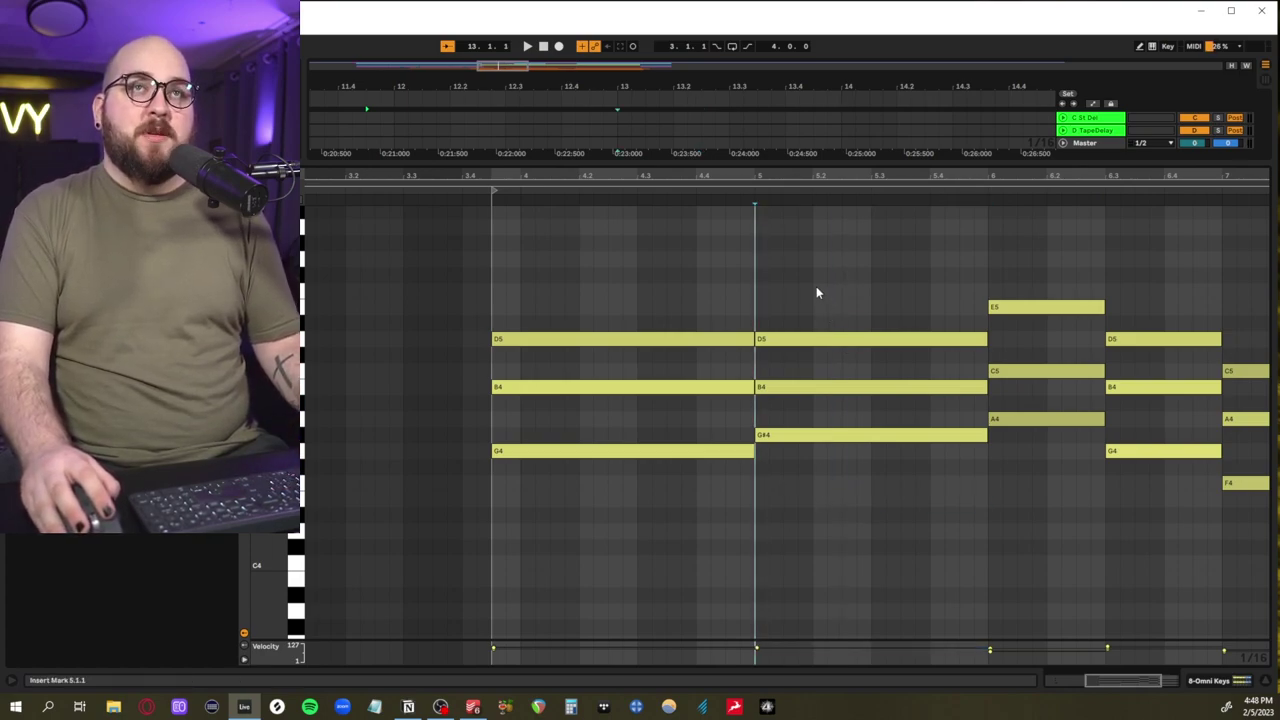
Mark out the second chord in the Omni Keys clip again and examine the progression through bar 7
left_click_drag(816, 292, 884, 588)
left_click(737, 566)
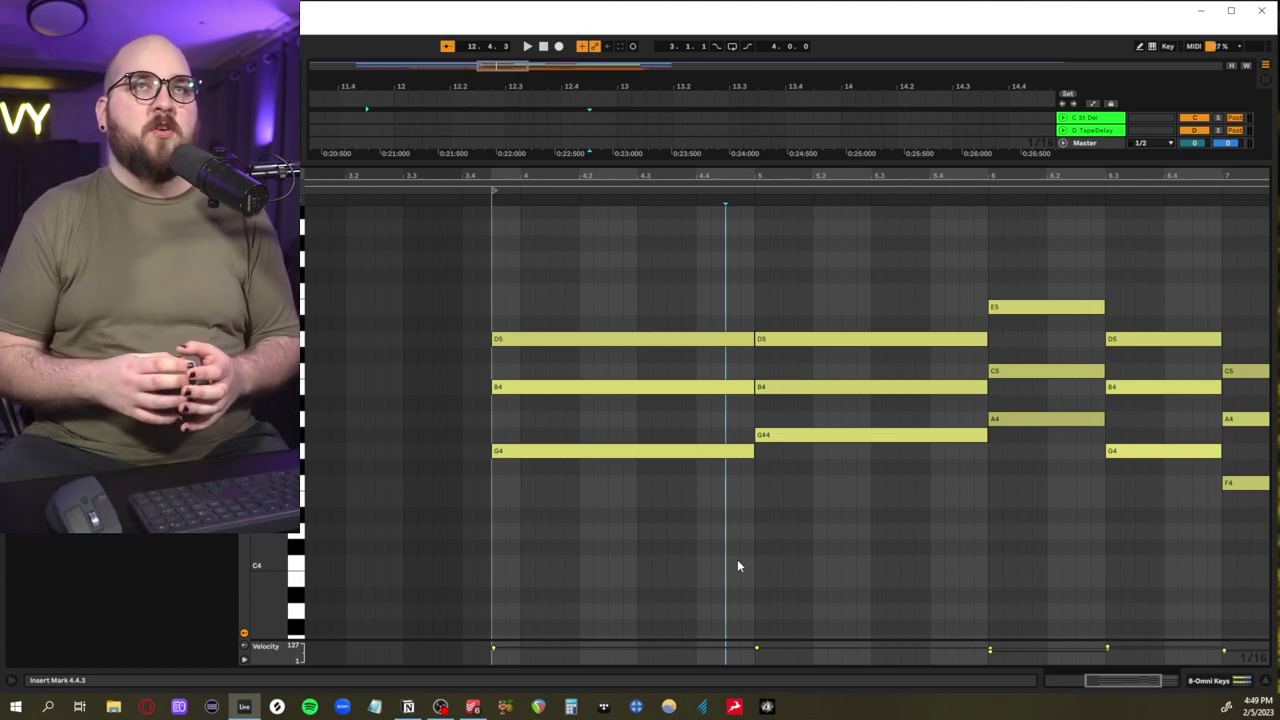
scroll(723, 445, "right", 2)
scroll(724, 472, "right", 2)
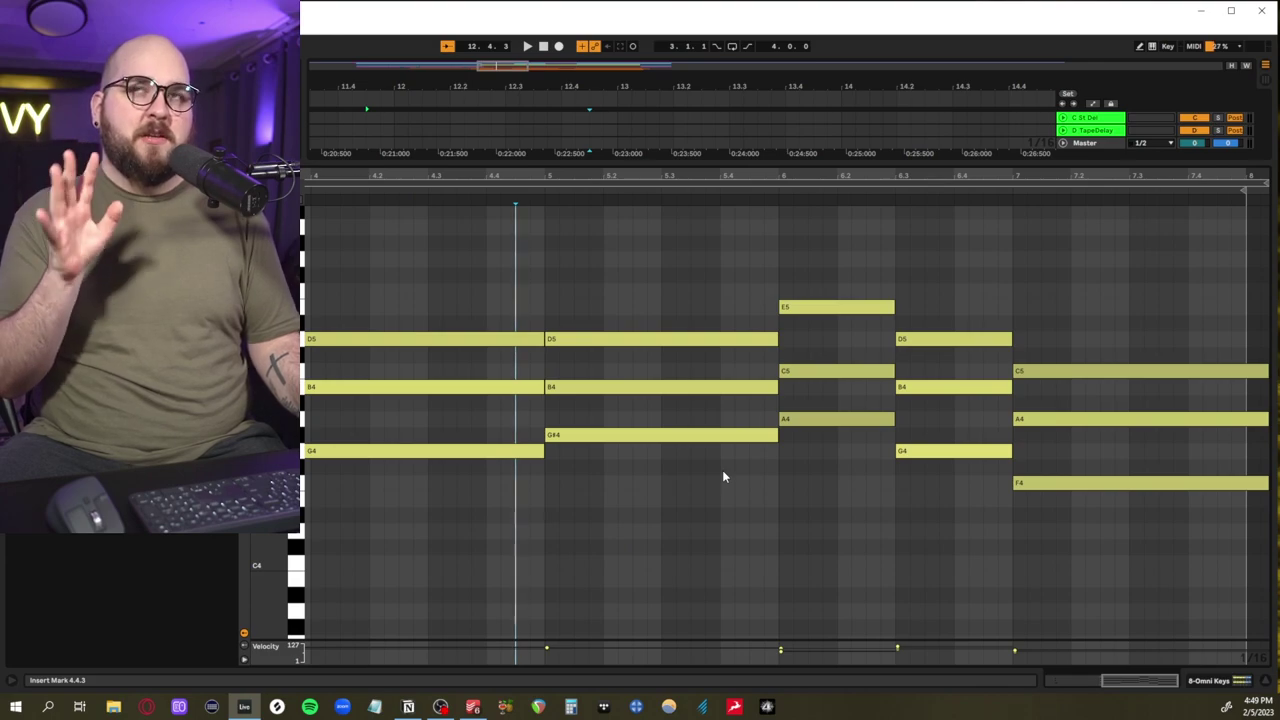
scroll(760, 477, "left", 1)
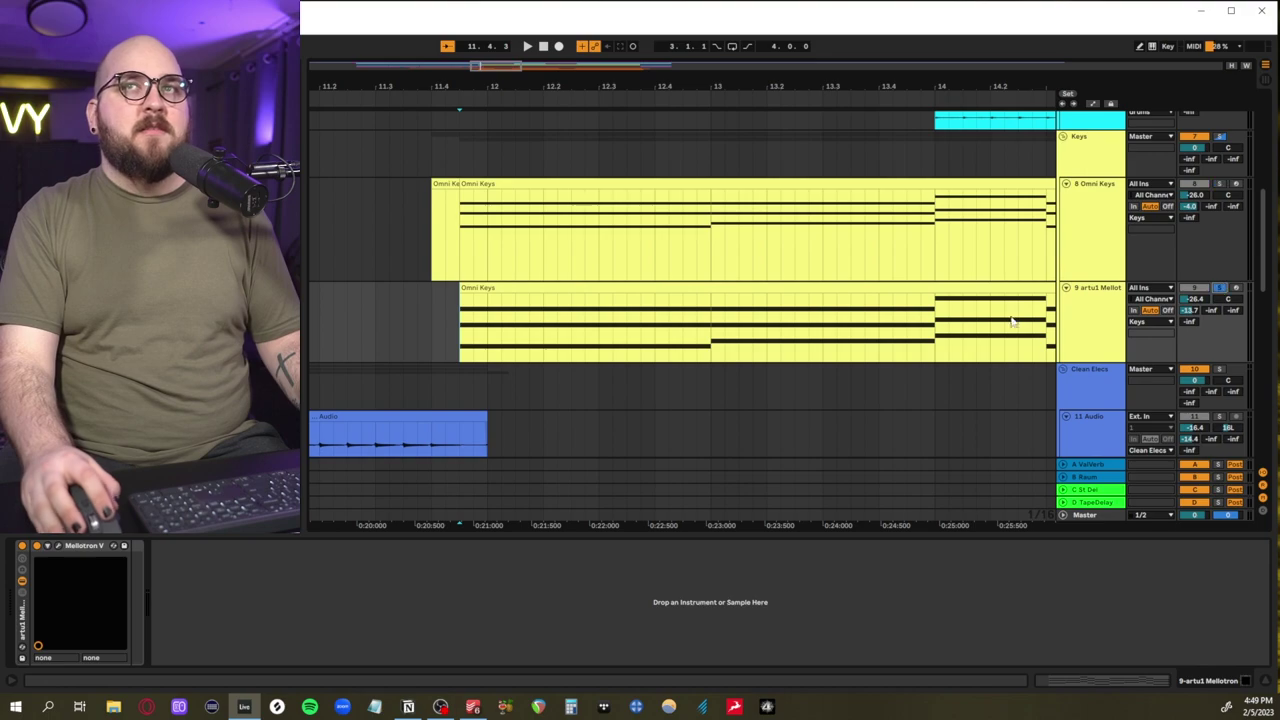
Open the Mellotron V plug-in and play its soloed track, temporarily raising the track volume to -9.0 dB
key("ctrl+alt+p")
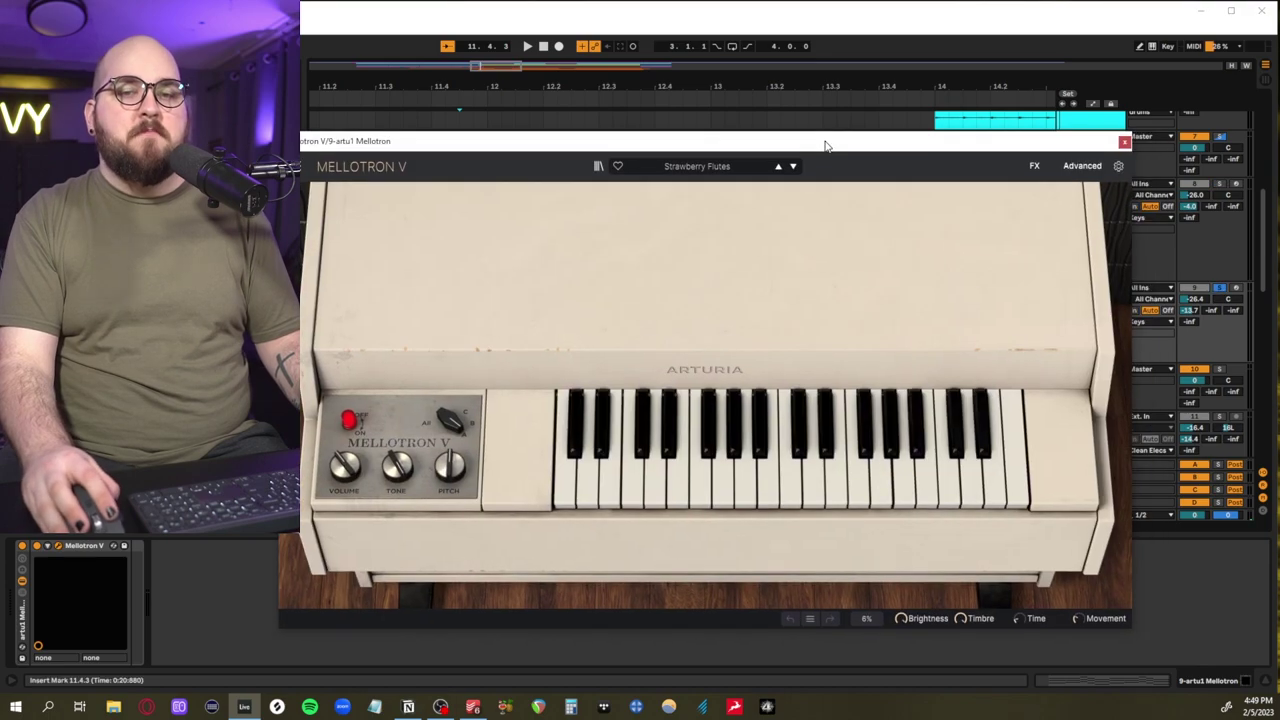
left_click_drag(829, 143, 819, 139)
key("space")
left_click_drag(1195, 299, 1195, 262)
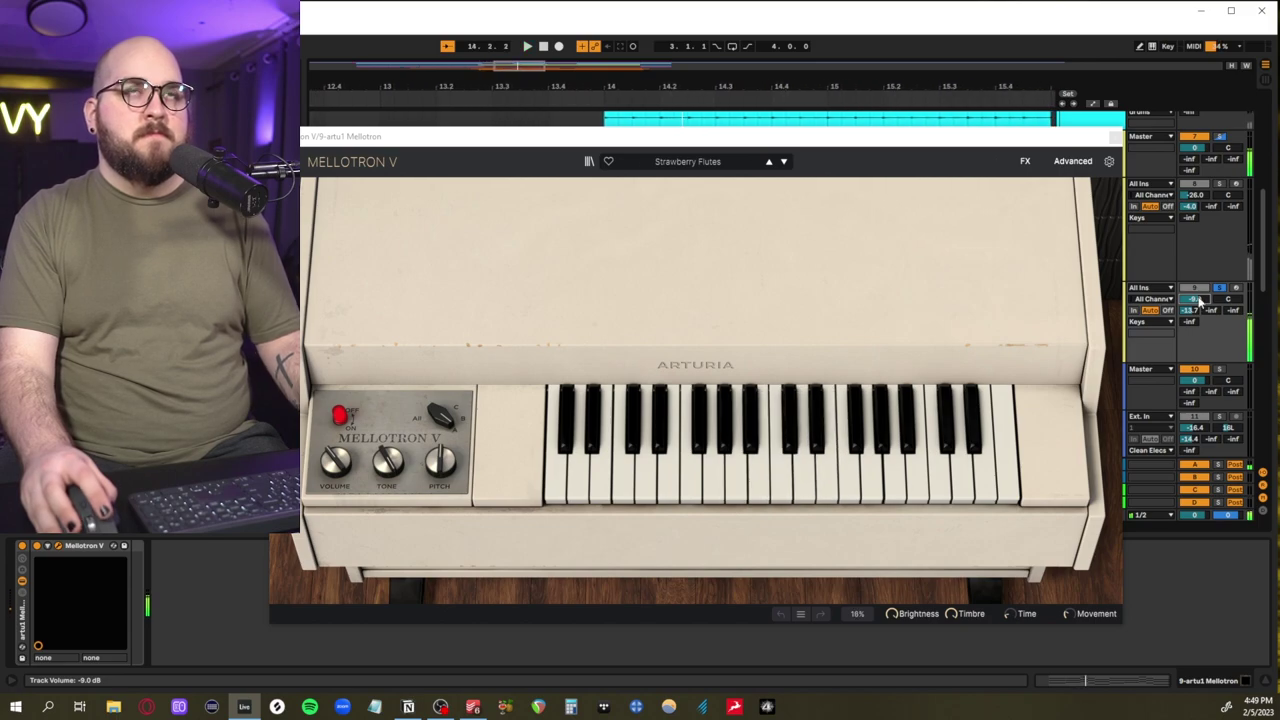
left_click_drag(377, 132, 405, 122)
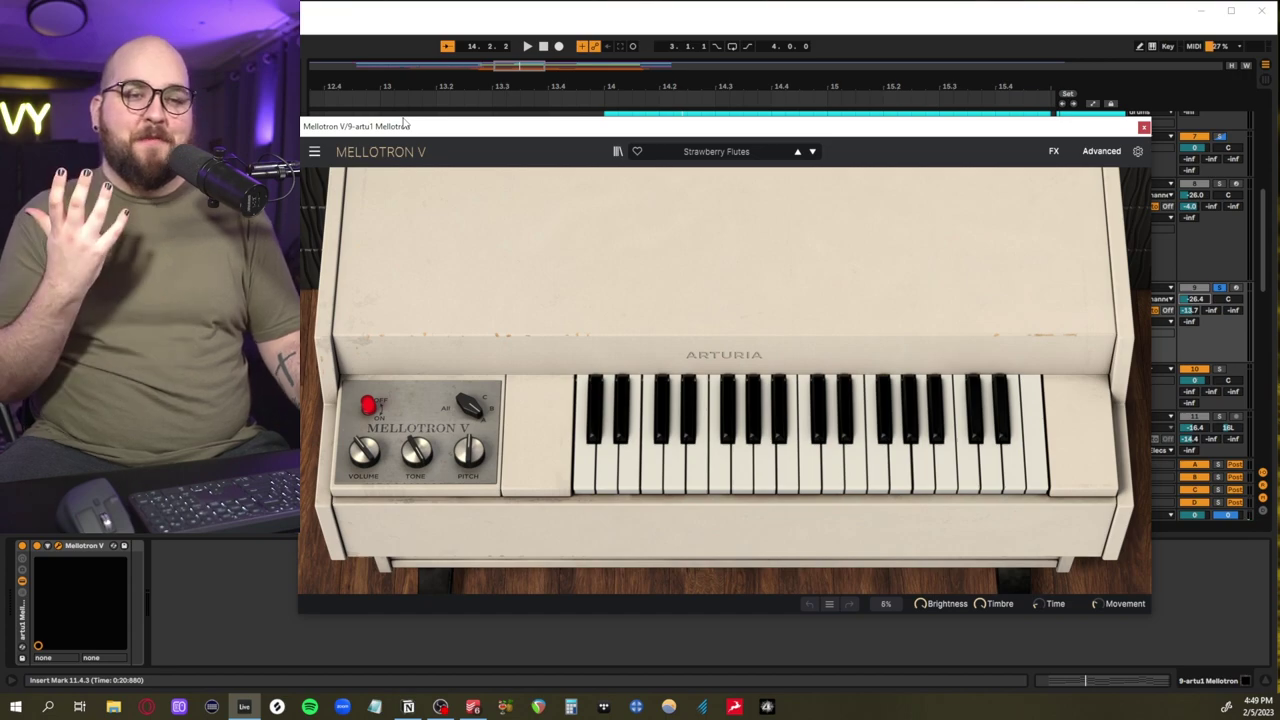
View the Mellotron V preset categories and its advanced controls, and return to the basic view
left_click(733, 151)
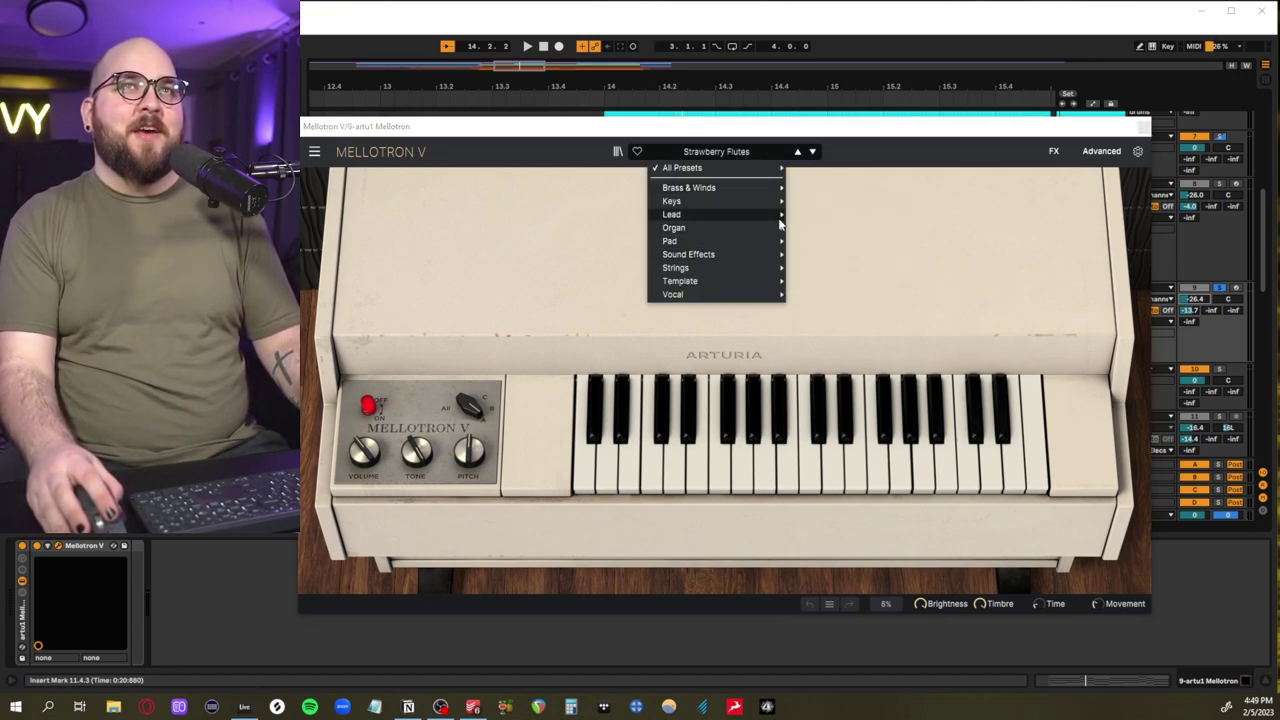
left_click(713, 166)
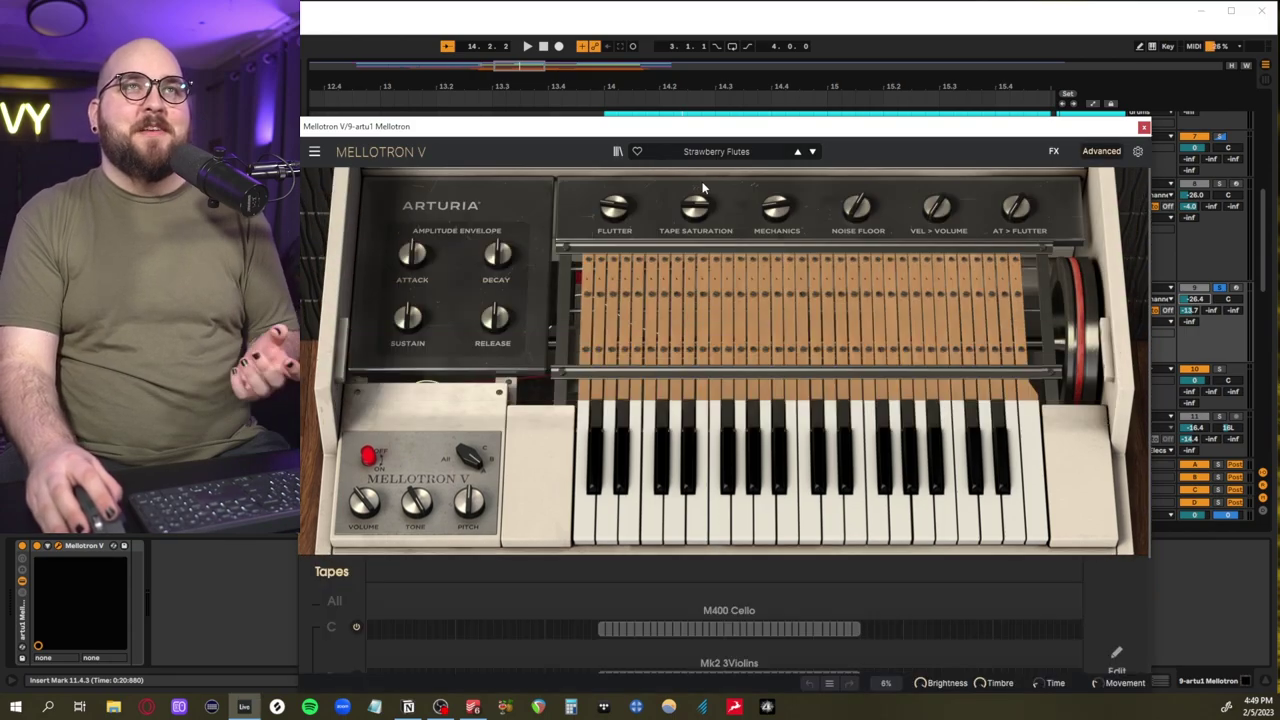
left_click(1103, 152)
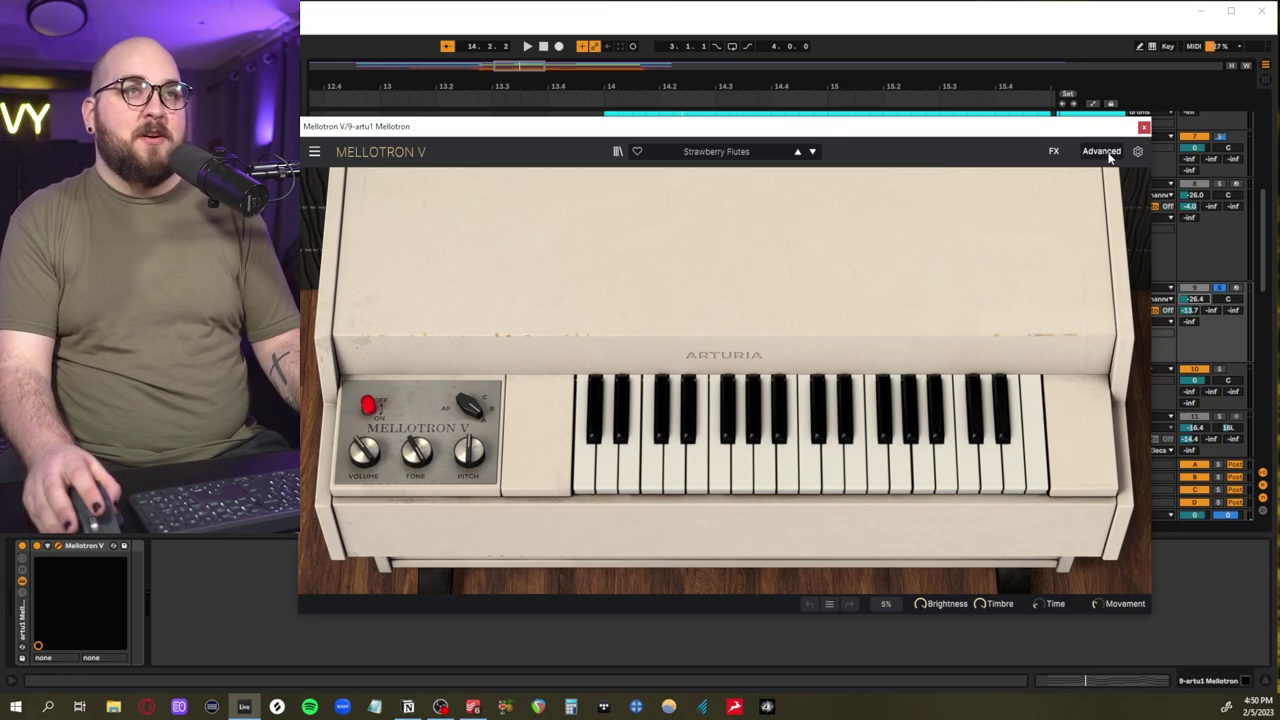
Play the keys briefly, select both keys parts from 11.1.1 to 19.2.1, and place the insert mark at 11.4.3 on Omni Keys
key("space")
key("space")
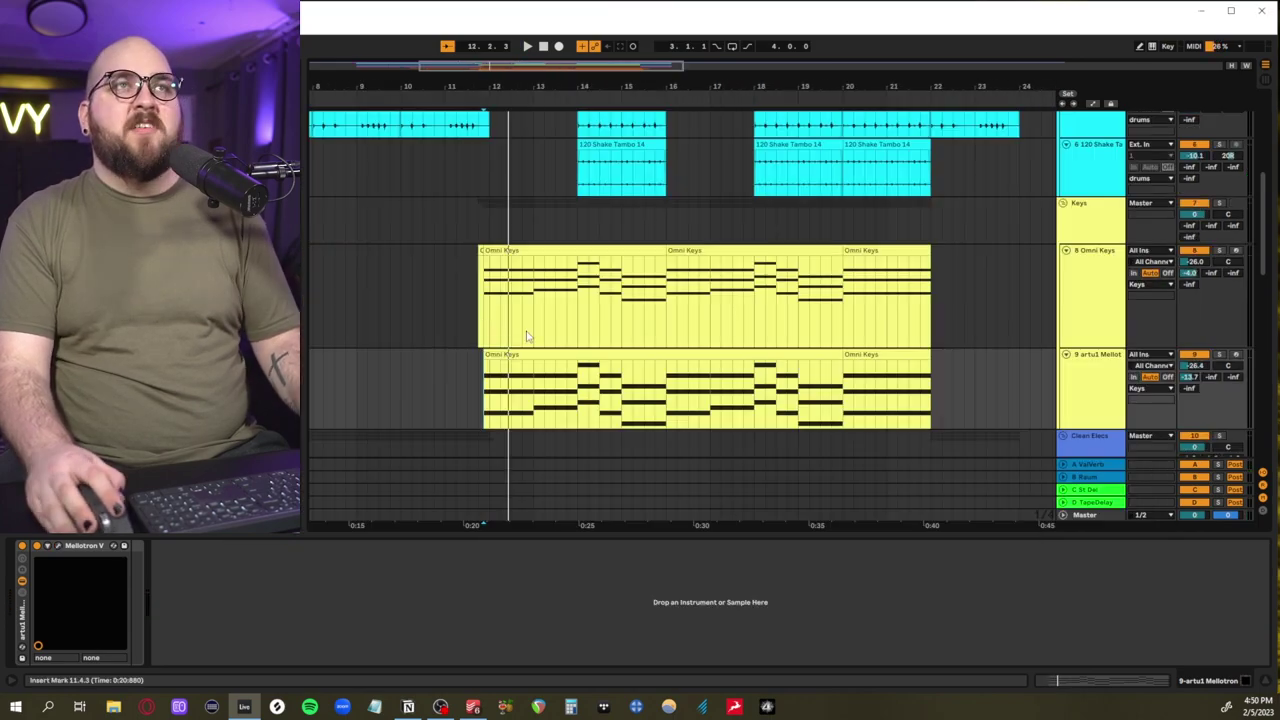
left_click_drag(445, 300, 812, 372)
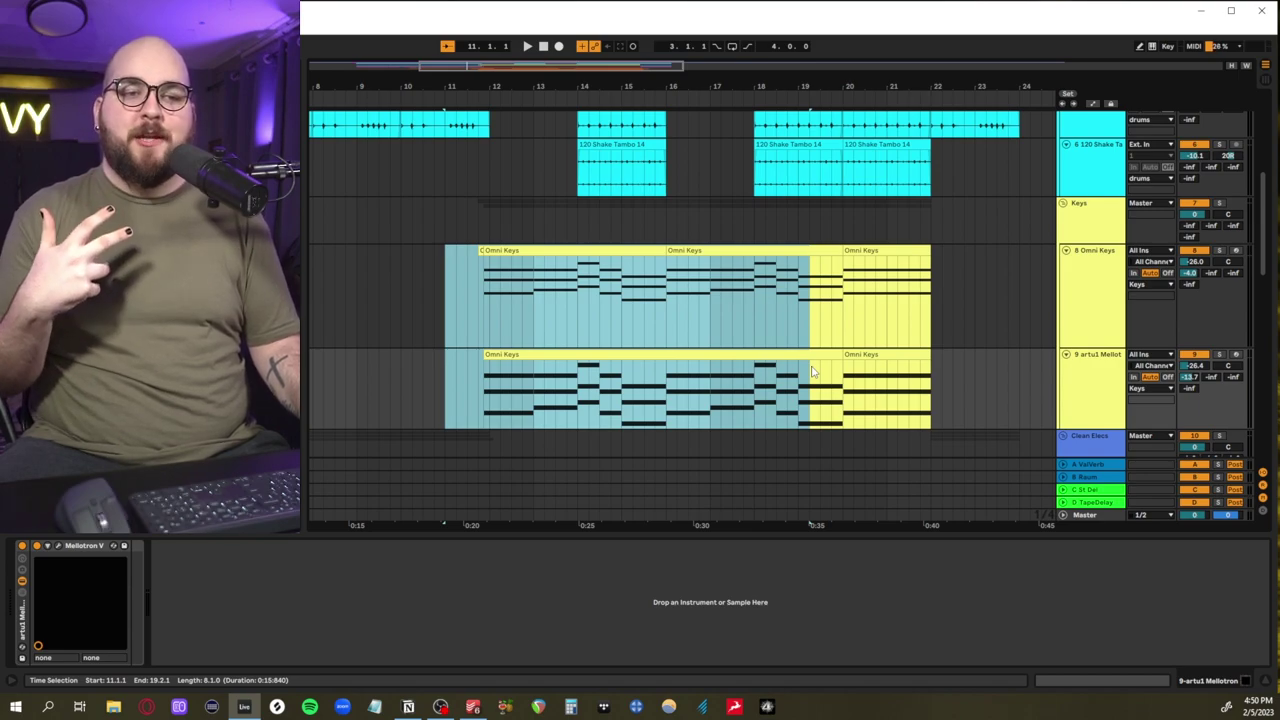
left_click(485, 307)
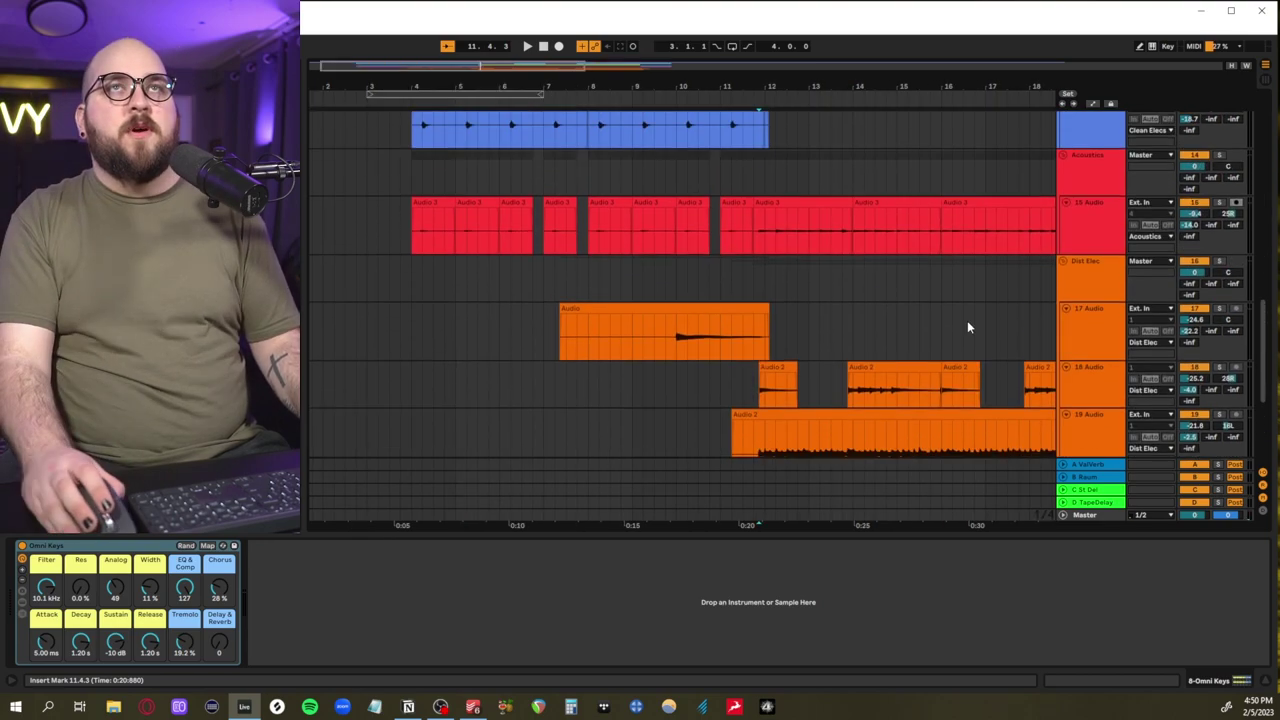
Look over the guitar tracks, from the Clean Elecs and Acoustics groups down to Dist Elec and Main Riff
scroll(968, 327, "up", 3)
scroll(967, 326, "up", 3)
scroll(967, 326, "down", 1)
scroll(967, 326, "up", 1)
scroll(540, 344, "down", 8)
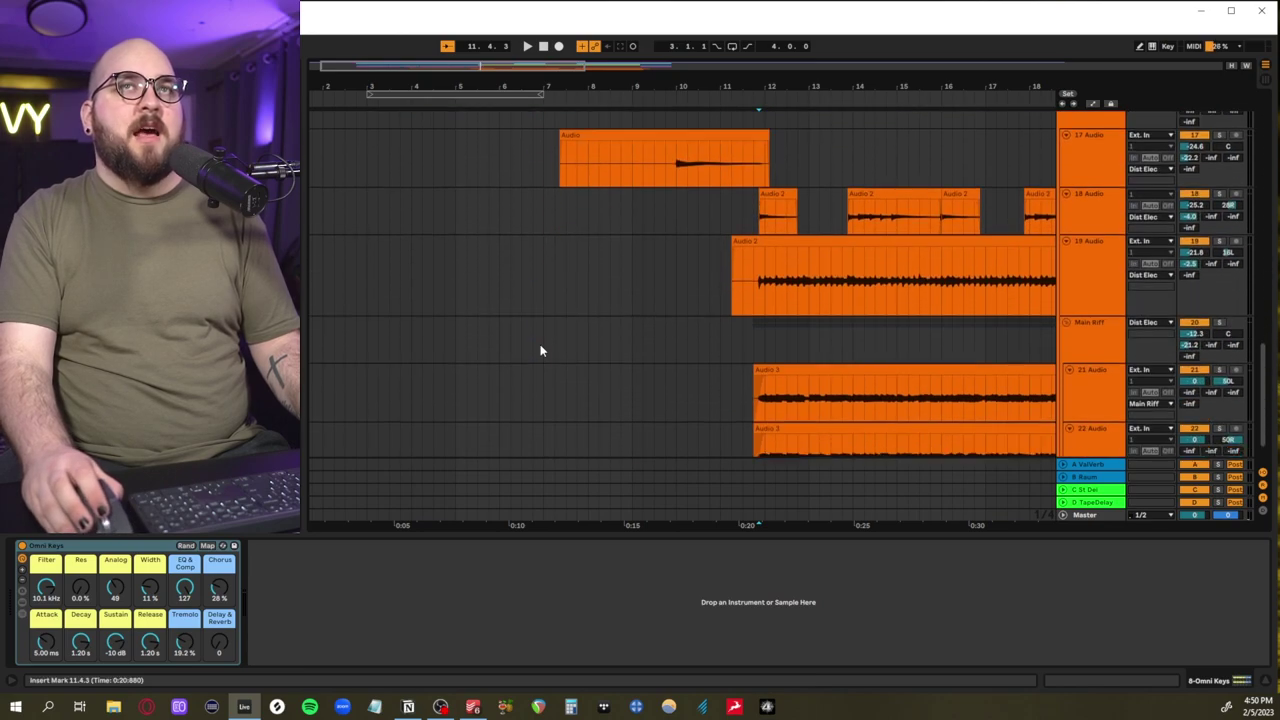
scroll(540, 349, "up", 6)
scroll(540, 349, "up", 3)
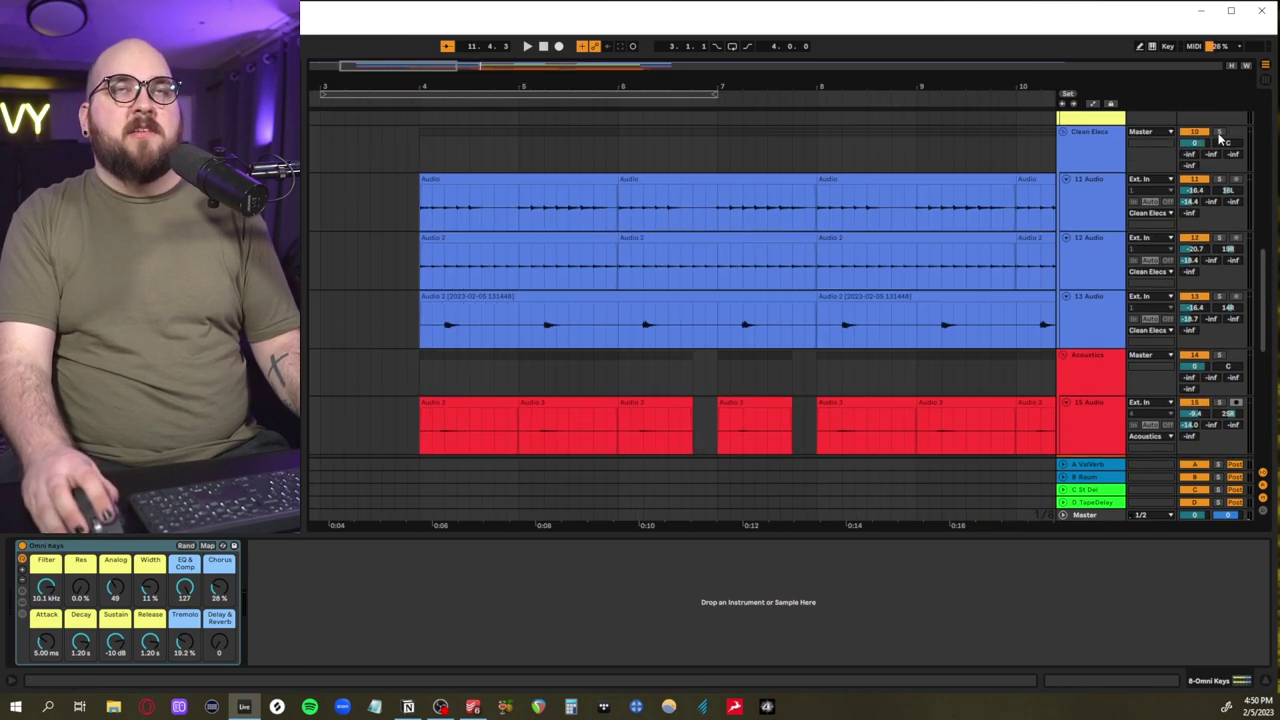
Play the soloed Clean Elecs group from 4.1.1 to 7.4.1
left_click(428, 215)
key("space")
scroll(659, 308, "up", 3)
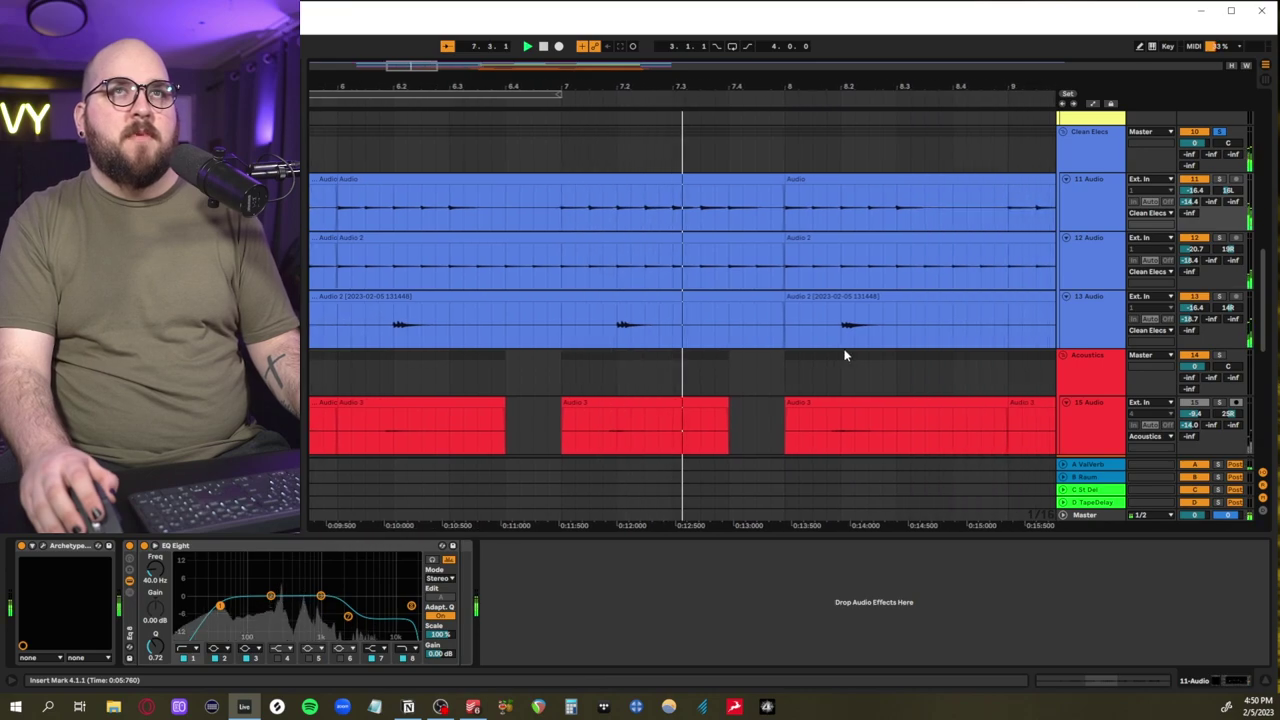
key("space")
scroll(840, 355, "down", 3)
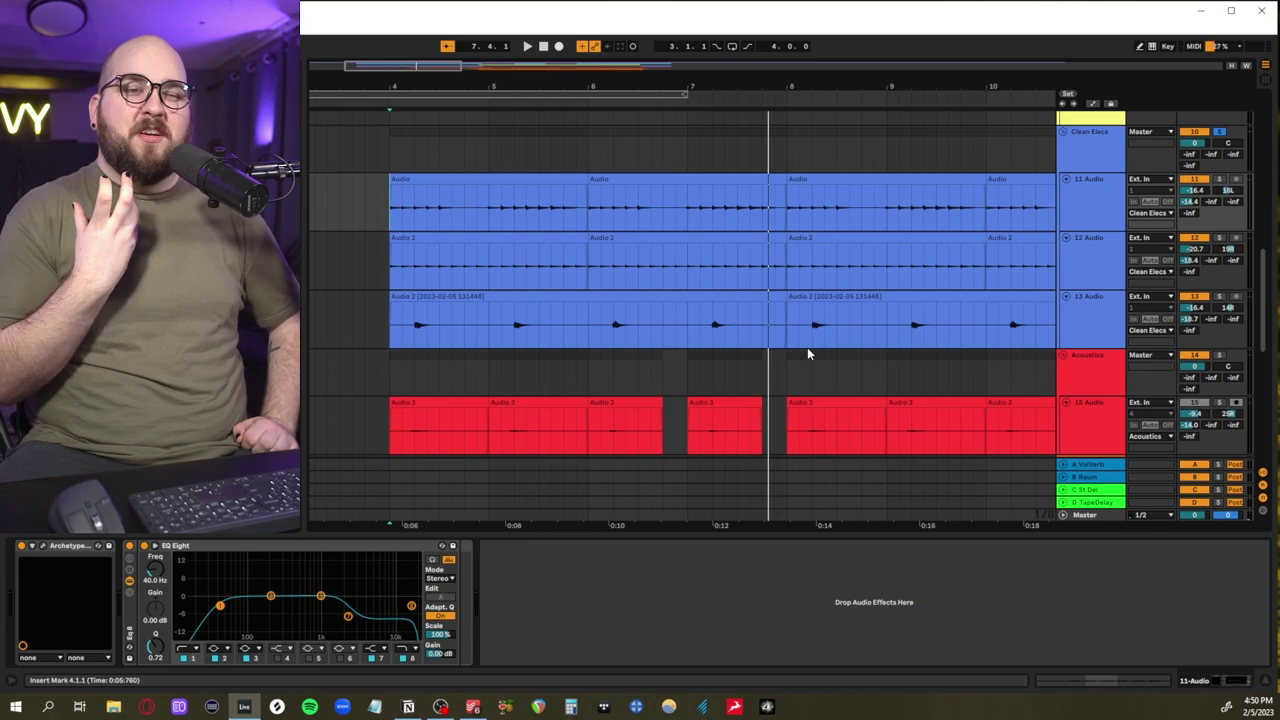
Select the 11 Audio and 12 Audio parts from 4.1.1 to 6.1.1, and the 13 Audio part from 4.1.1 to 4.4.1
scroll(855, 251, "up", 1)
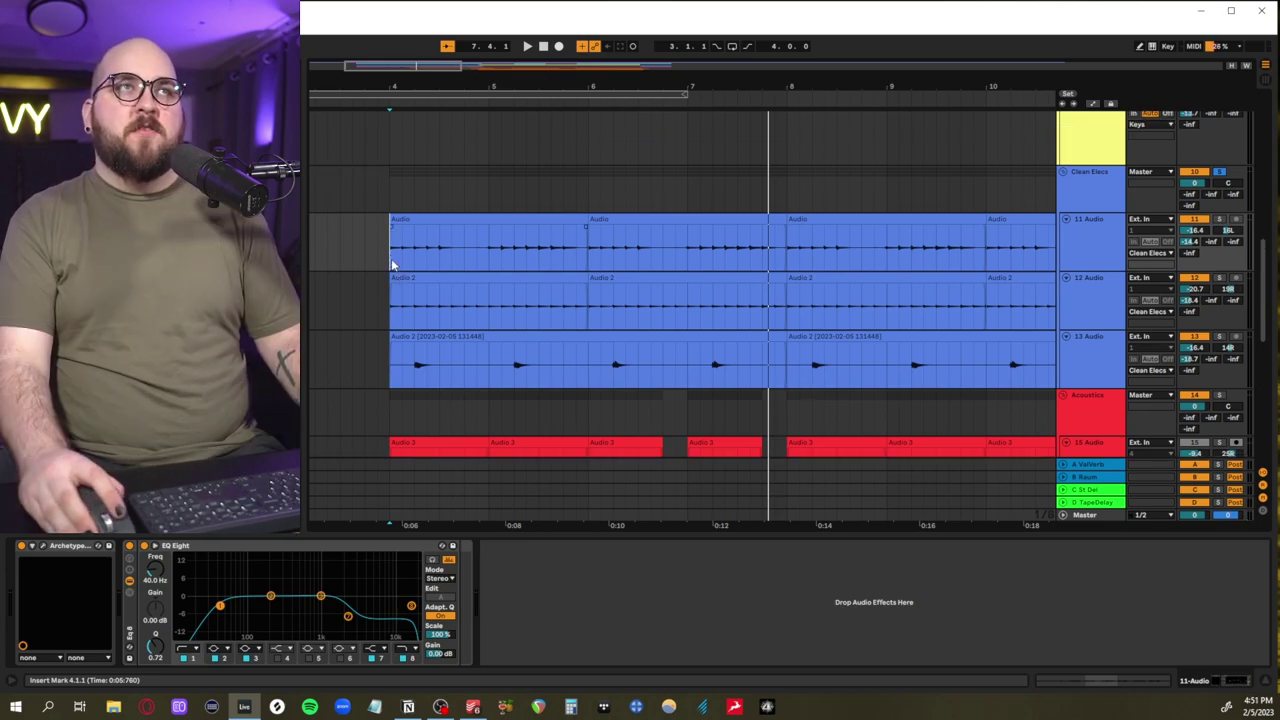
left_click_drag(391, 262, 594, 286)
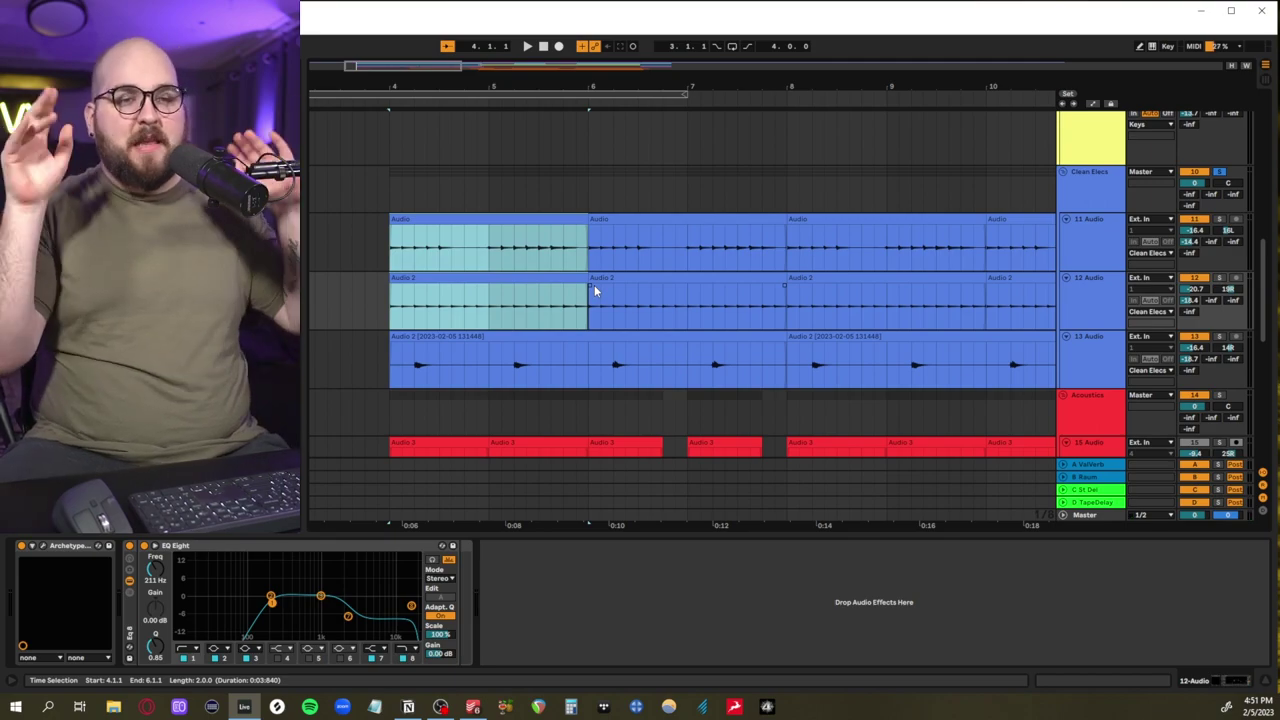
left_click_drag(391, 368, 452, 374)
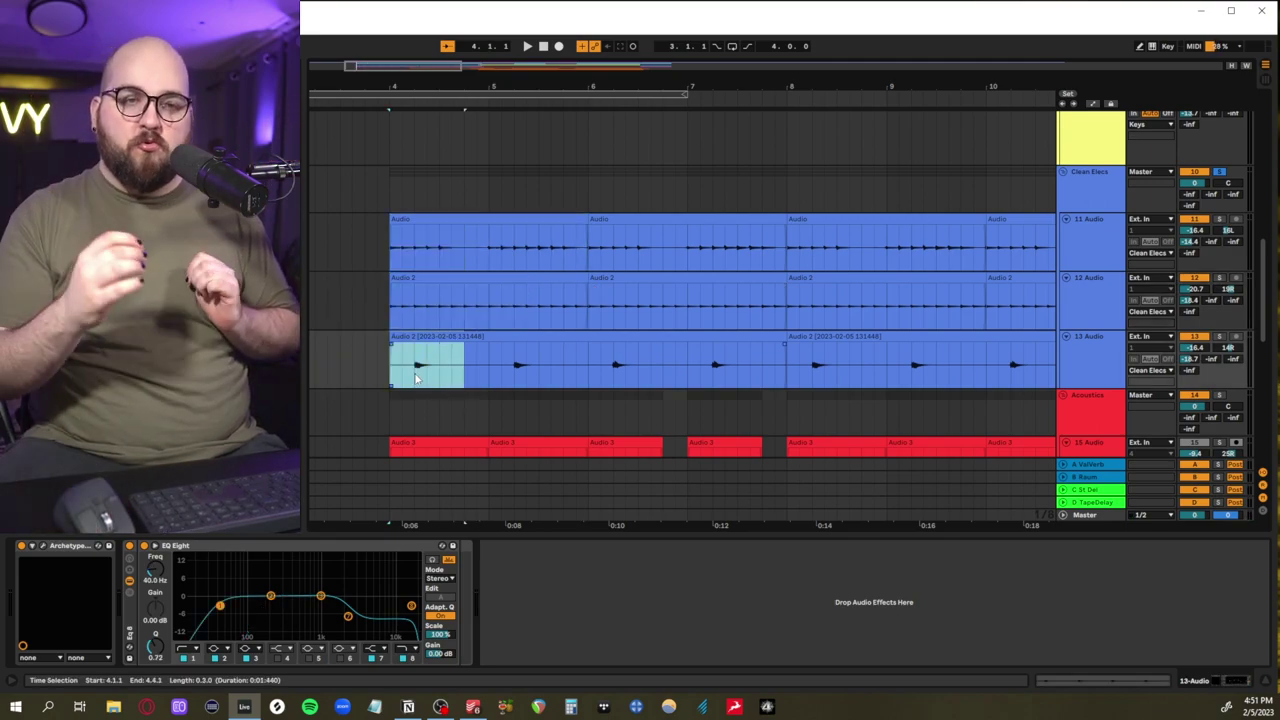
Solo the three clean electric tracks together with the Acoustics group and play them from 4.1.1
scroll(416, 374, "down", 3)
left_click(1100, 331)
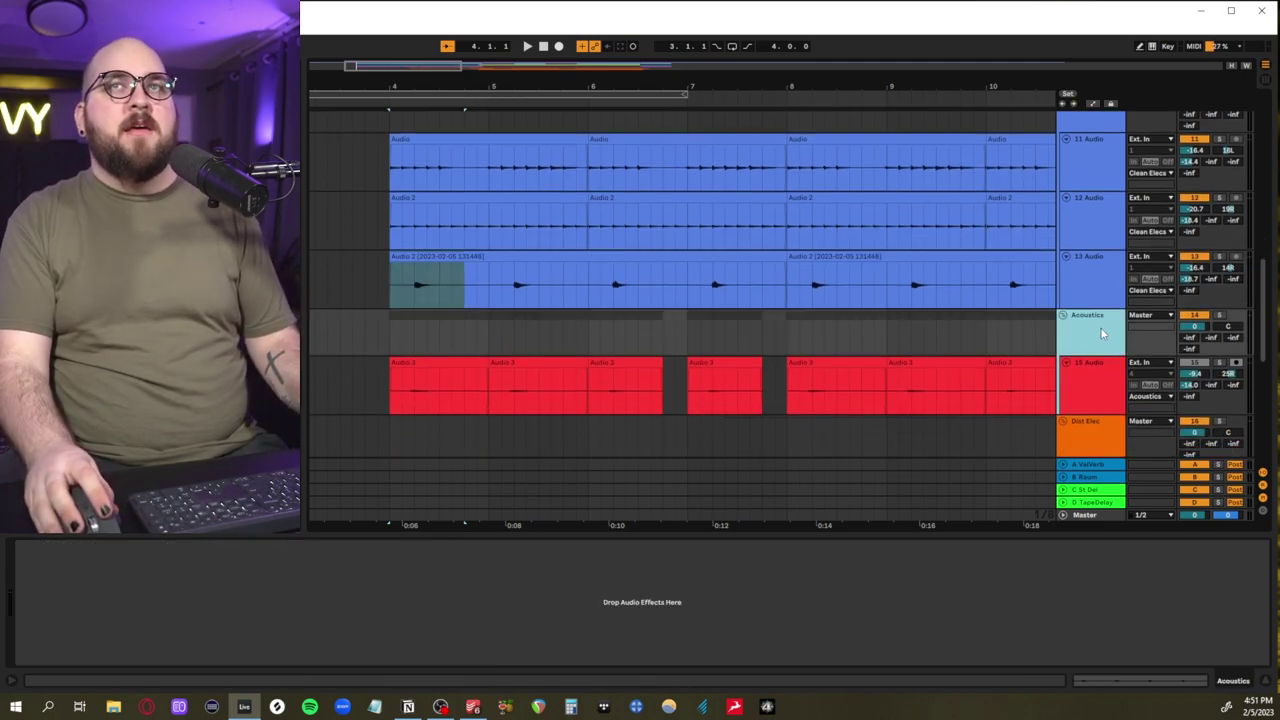
scroll(1092, 290, "up", 1)
left_click(1085, 146)
left_click(1088, 373, "shift")
left_click(1217, 343)
left_click(388, 420)
key("space")
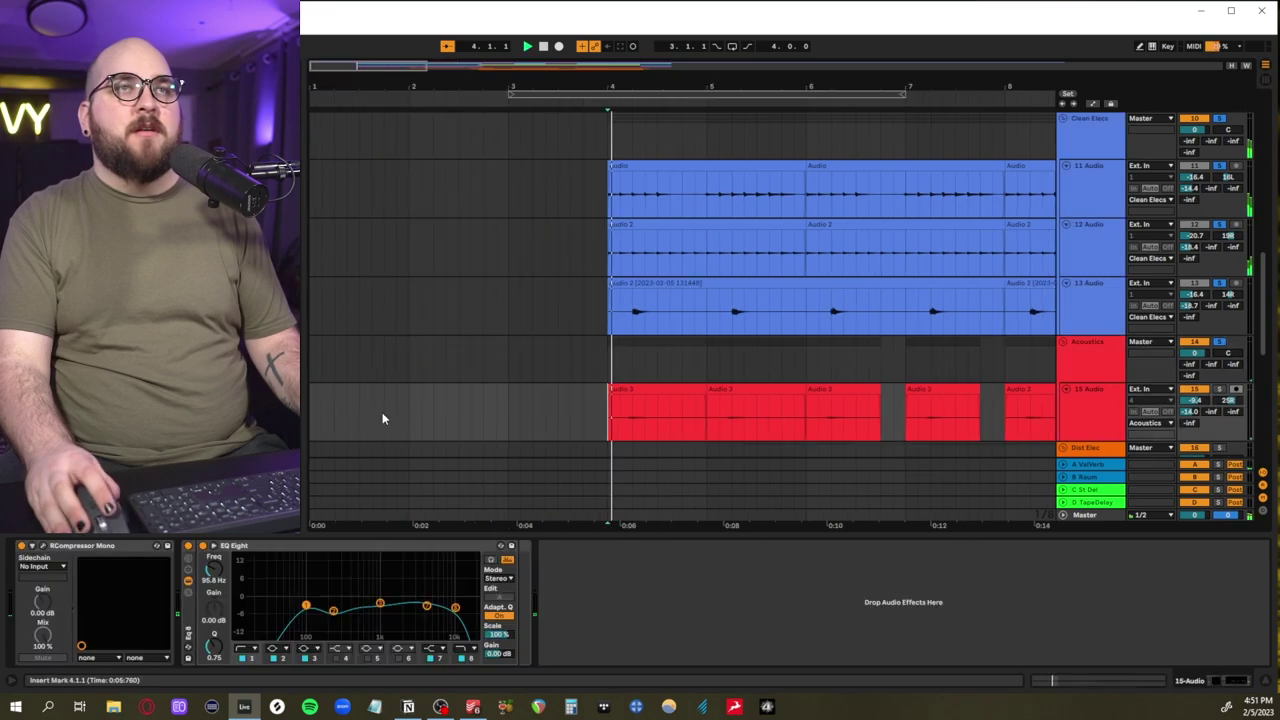
Open the Archetype plug-in on the 12 Audio track to examine the guitar tone
scroll(422, 403, "down", 3)
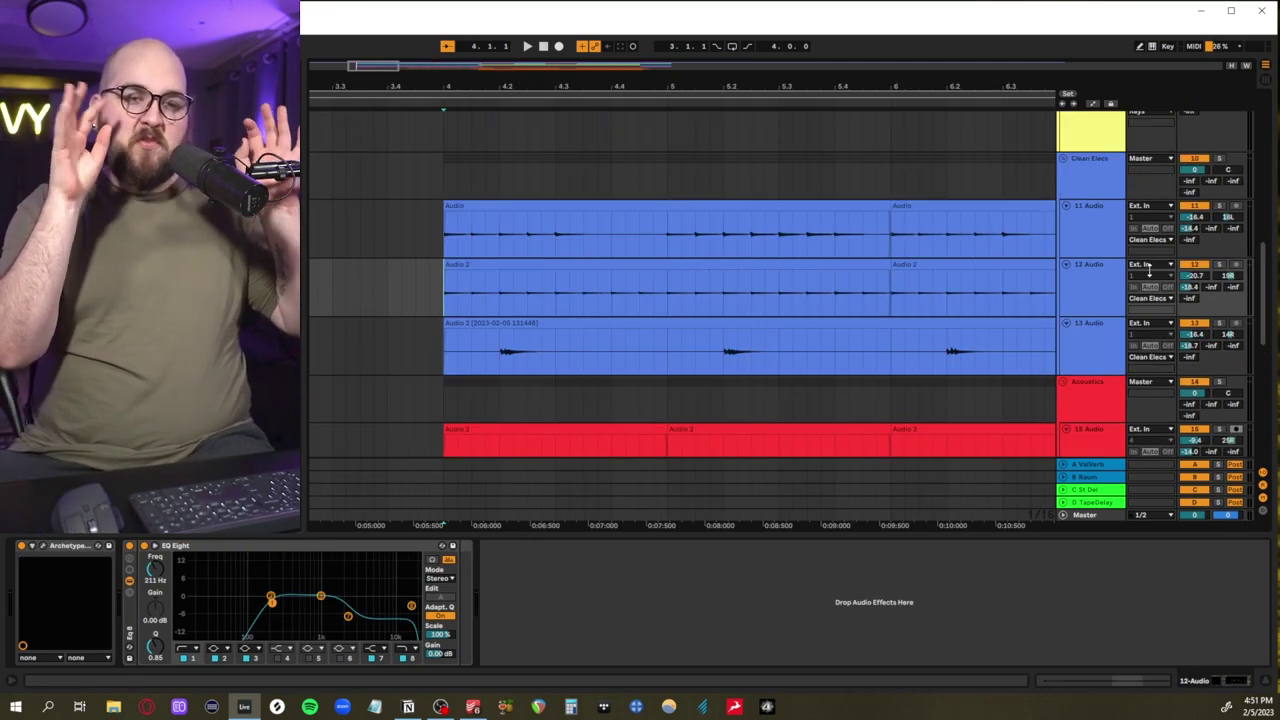
key("ctrl+alt+p")
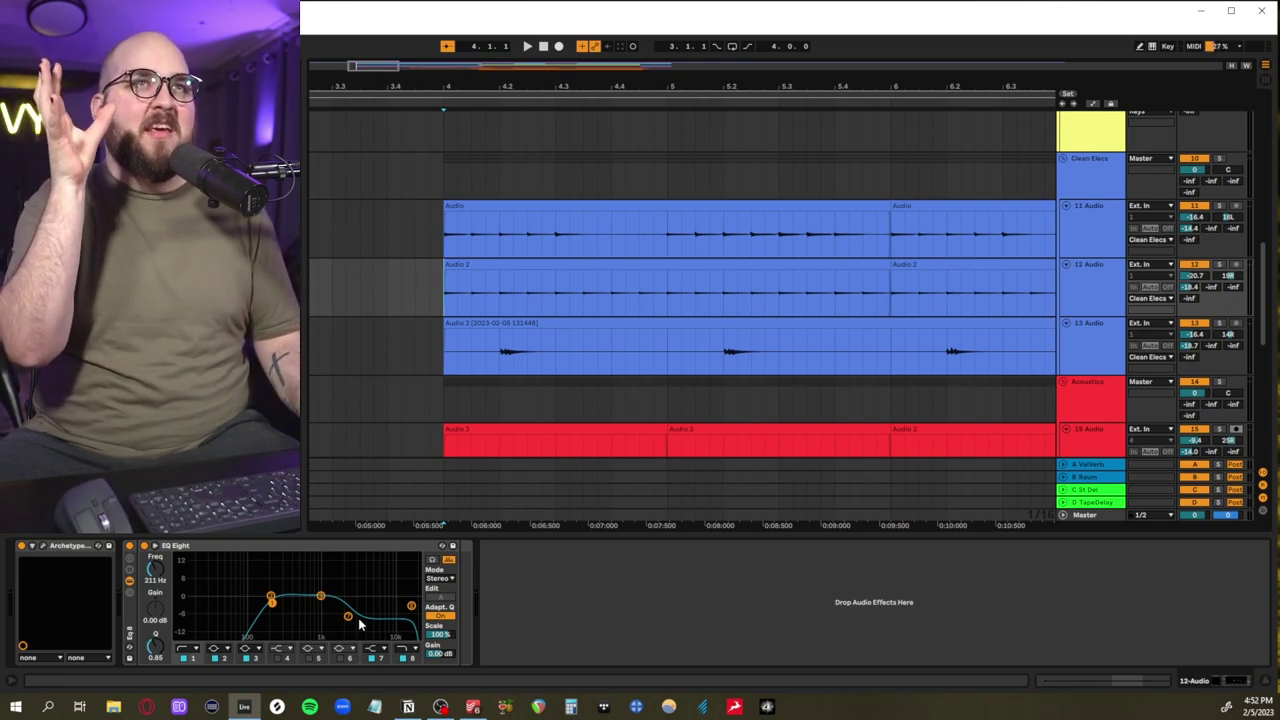
Select the acoustic guitar part on 15 Audio across the gap before bar 8, and from 4.1.1 to 7.1.1
scroll(670, 253, "right", 4)
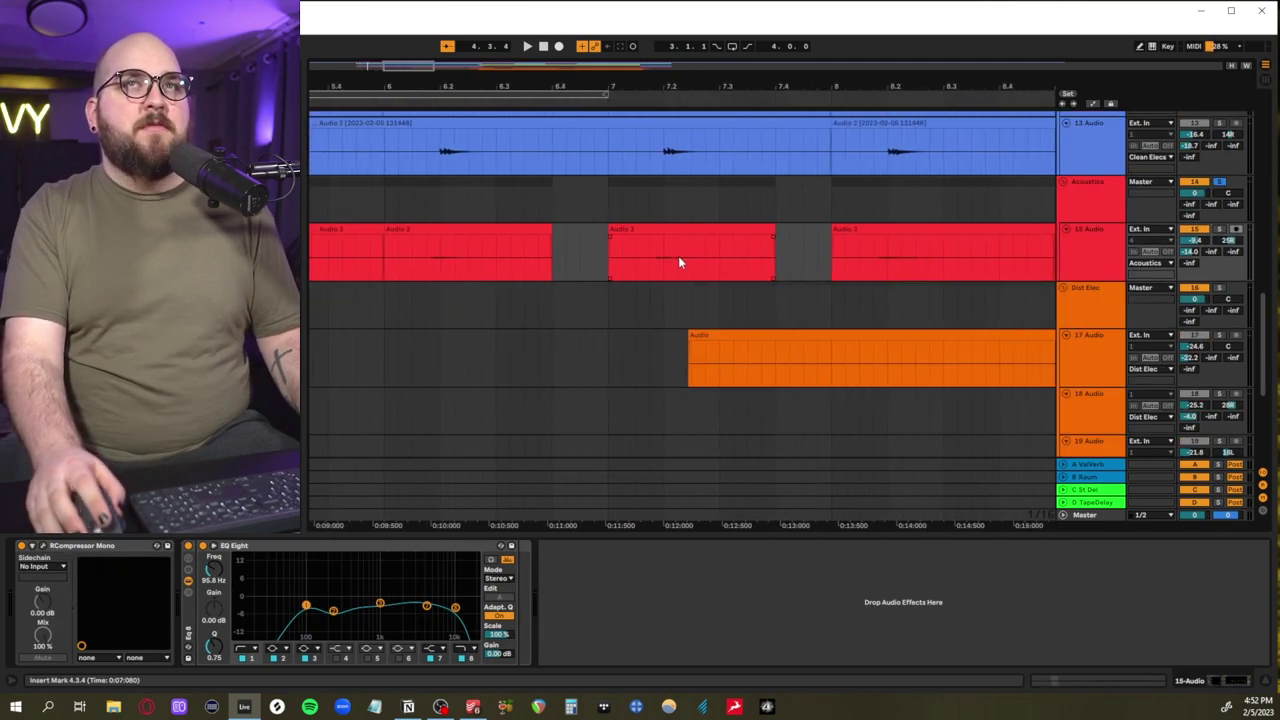
left_click_drag(762, 255, 987, 251)
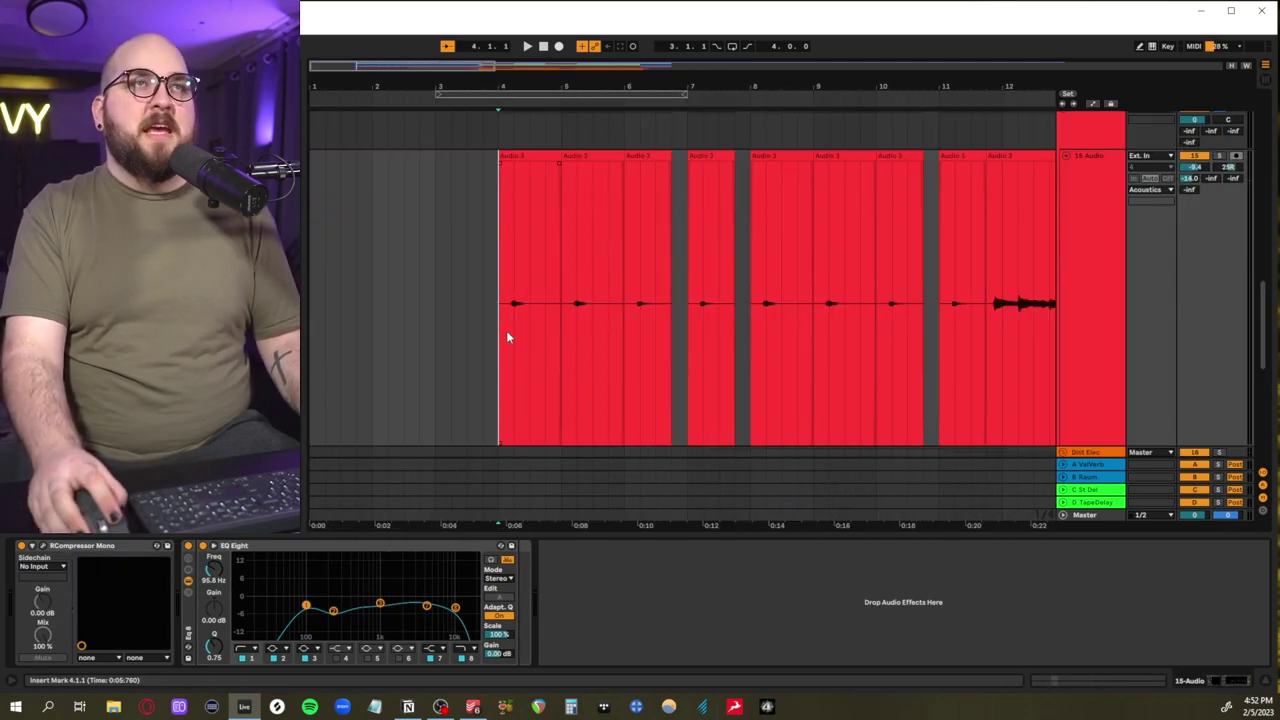
left_click_drag(499, 331, 686, 340)
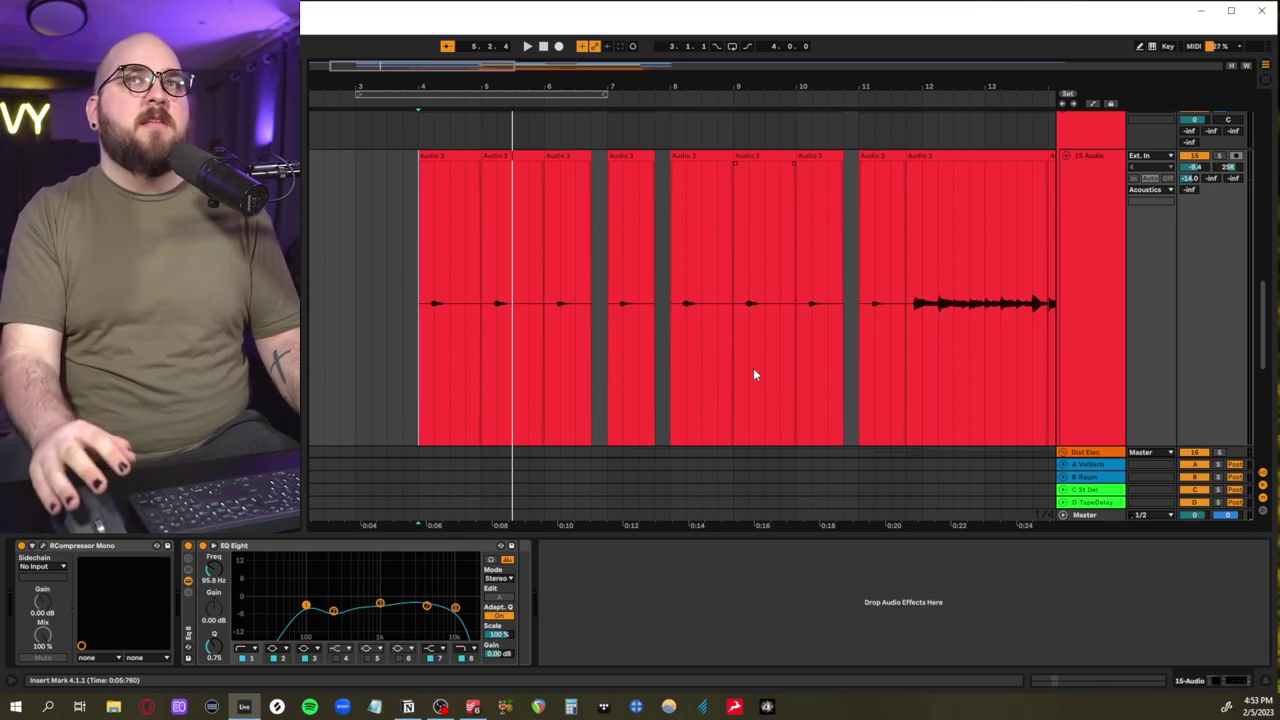
scroll(754, 369, "right", 4)
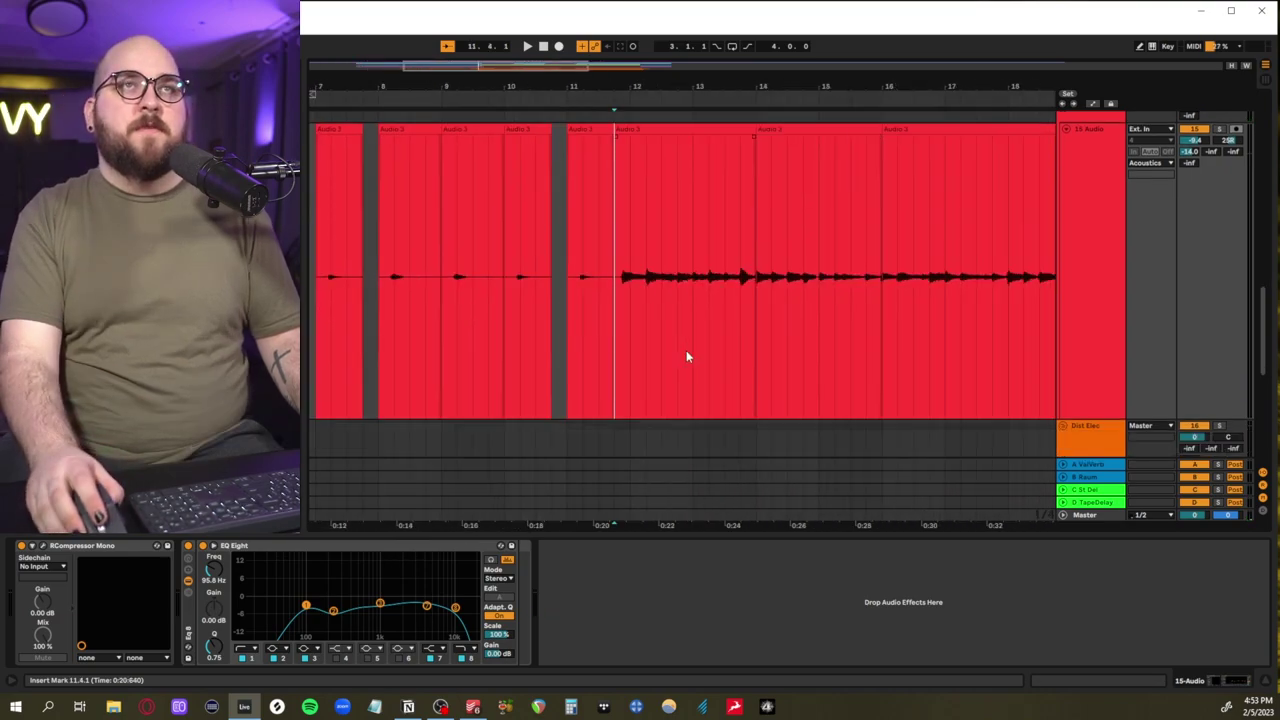
Play the soloed acoustic guitar on 15 Audio from 11.4.1
scroll(660, 342, "up", 3)
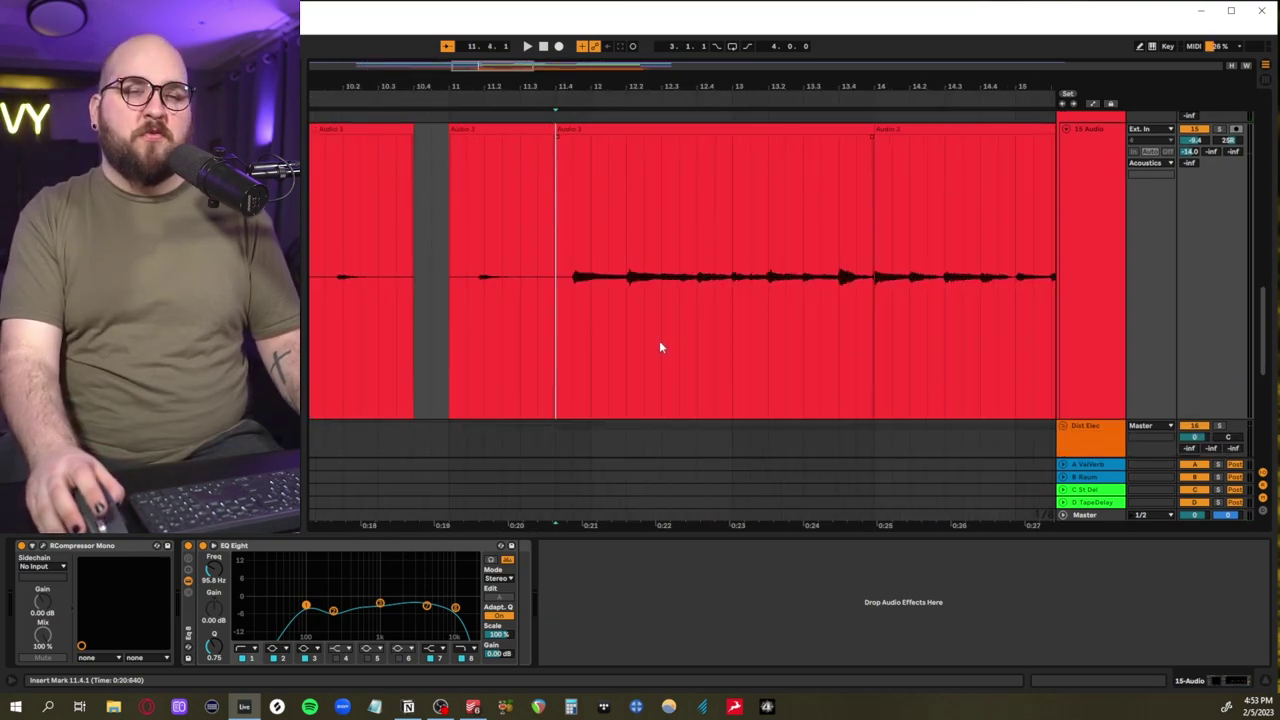
key("space")
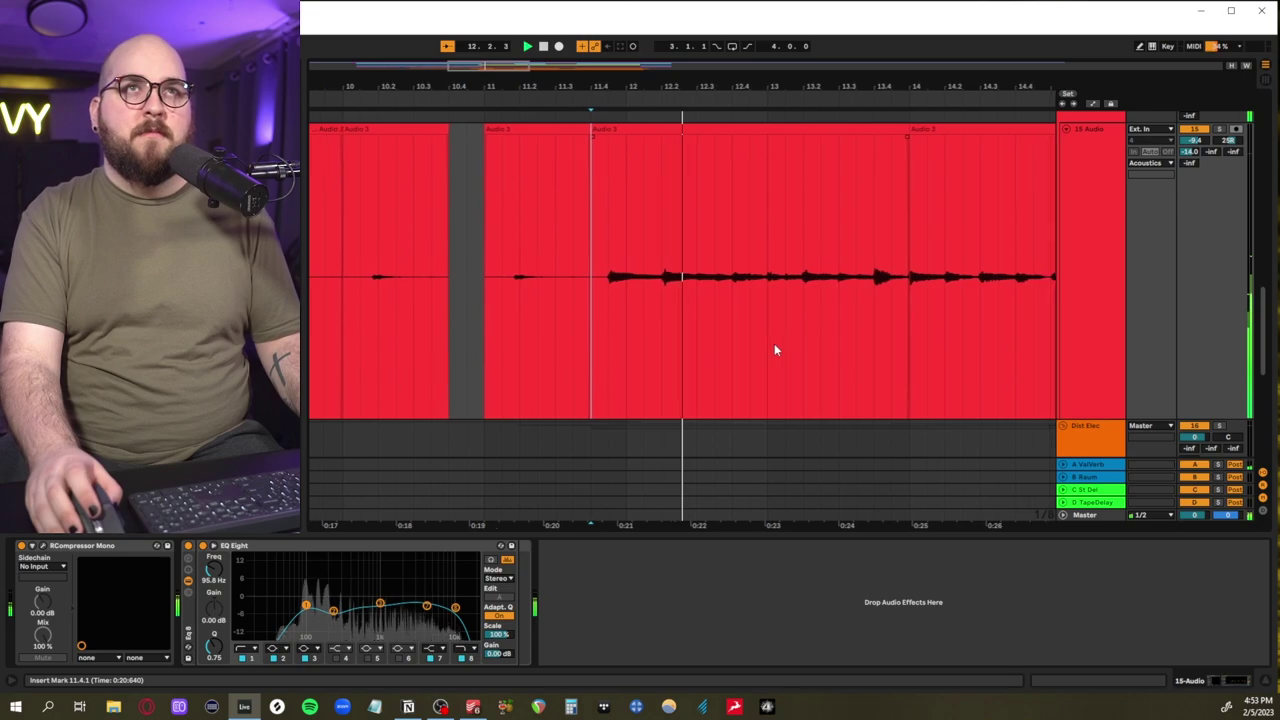
scroll(794, 346, "up", 2)
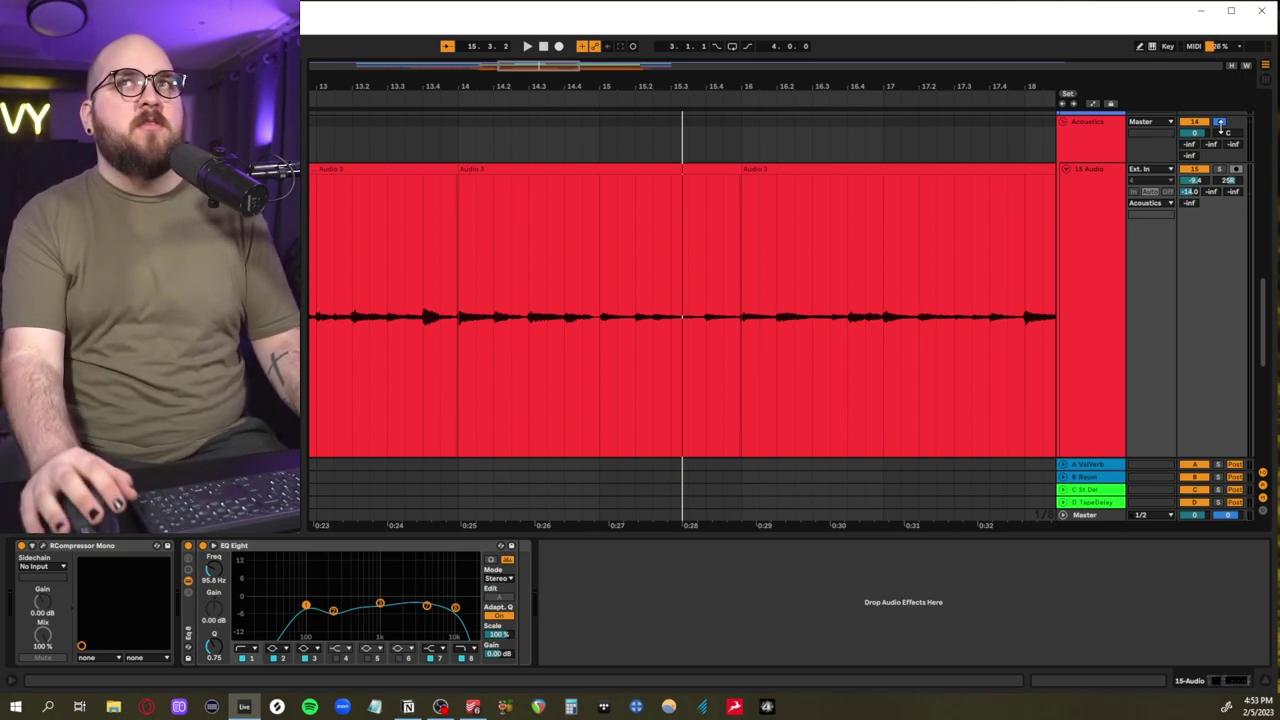
Select the acoustic part on 15 Audio from 11.4.1 to 17.4.1 and turn off the Acoustics group's solo
scroll(606, 330, "down", 5)
left_click(606, 330)
scroll(606, 330, "up", 3)
left_click_drag(613, 337, 995, 338)
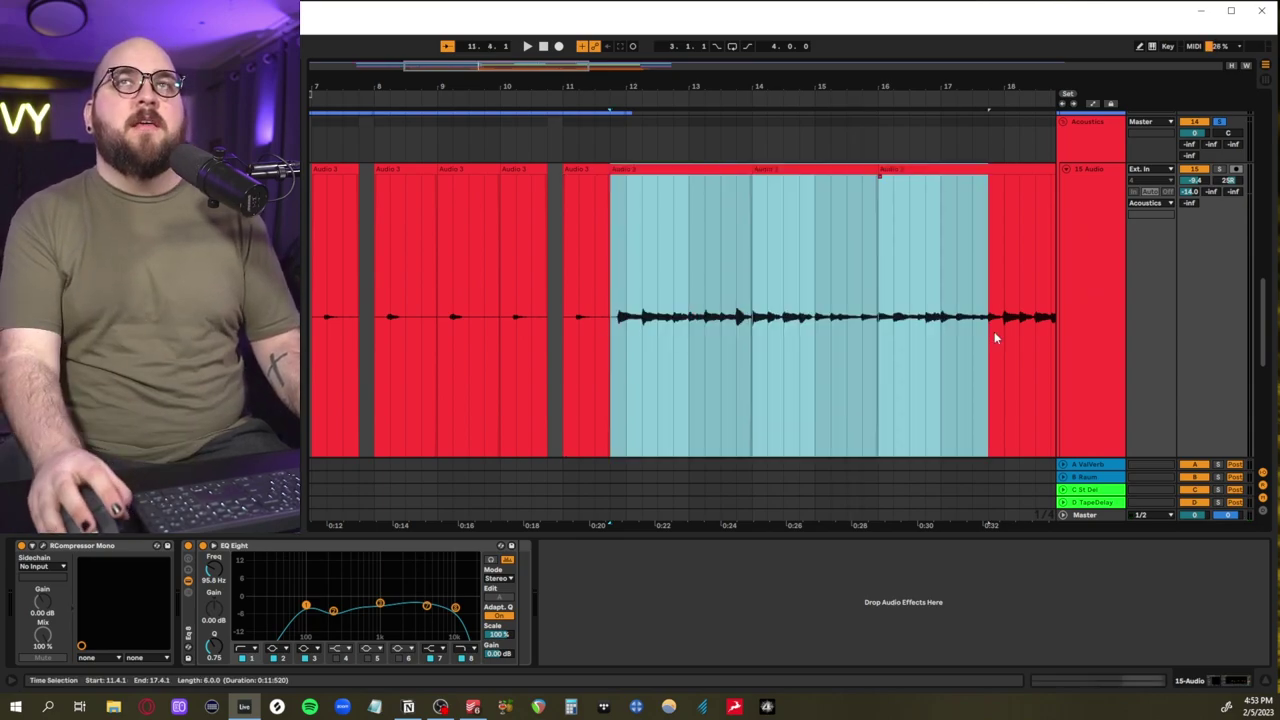
left_click(1219, 122)
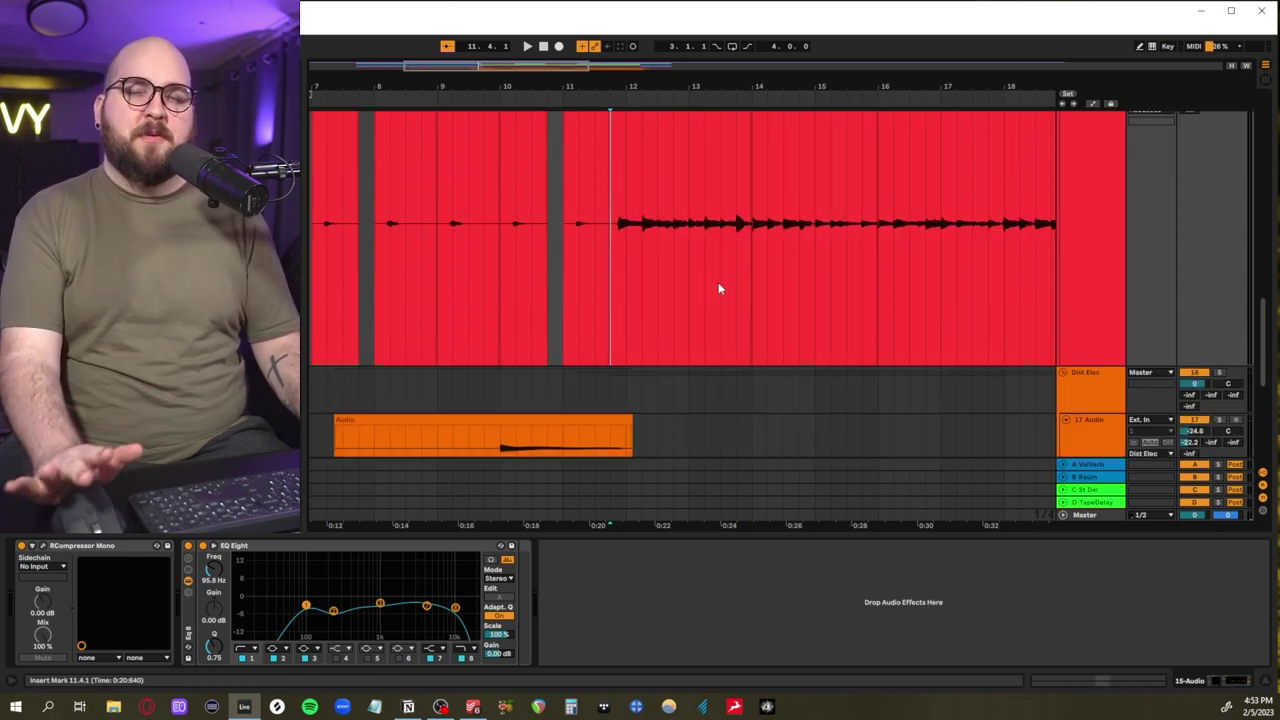
Examine the acoustic guitar passage on 15 Audio between 11.4.3 and 14.1.1
scroll(698, 290, "left", 2)
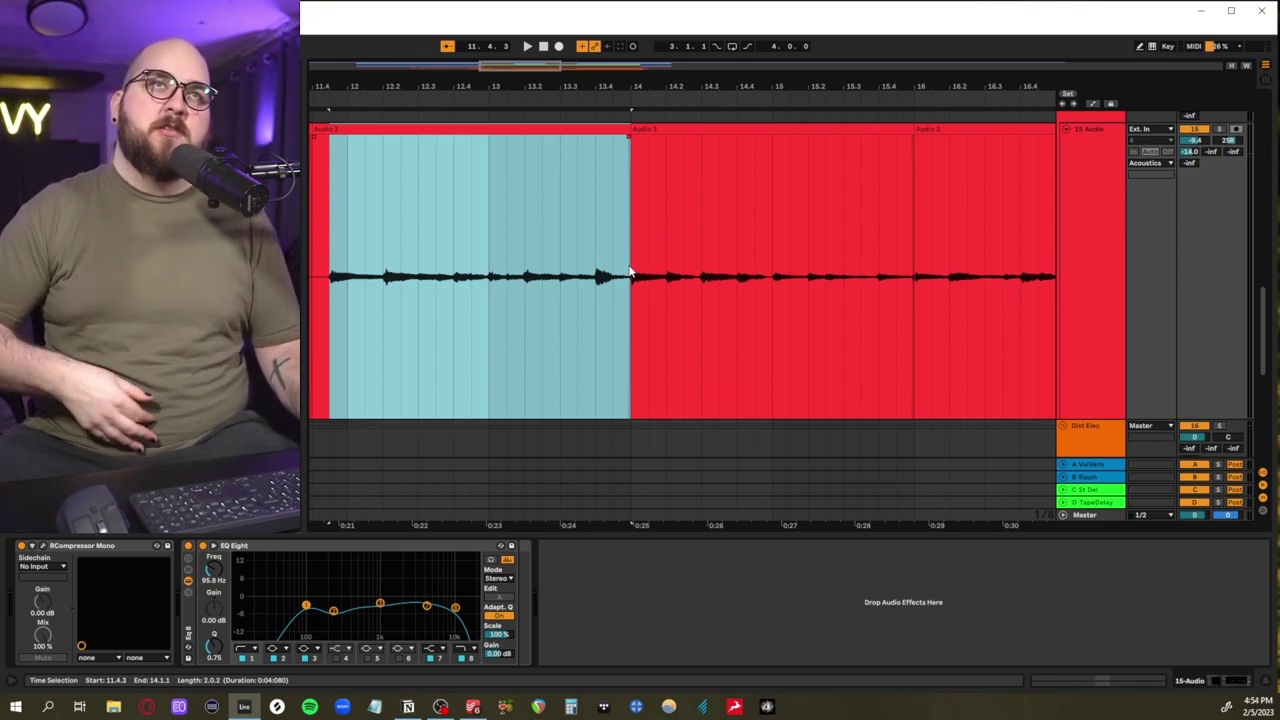
scroll(617, 280, "left", 3)
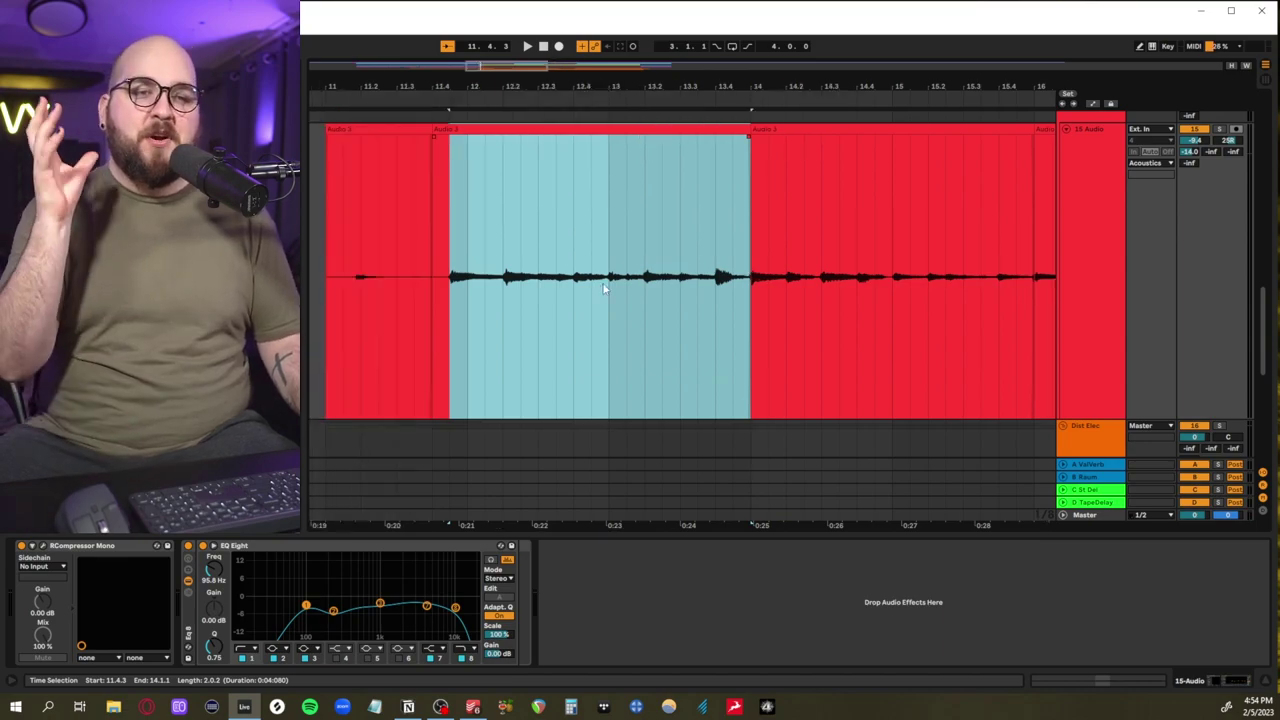
left_click(415, 255)
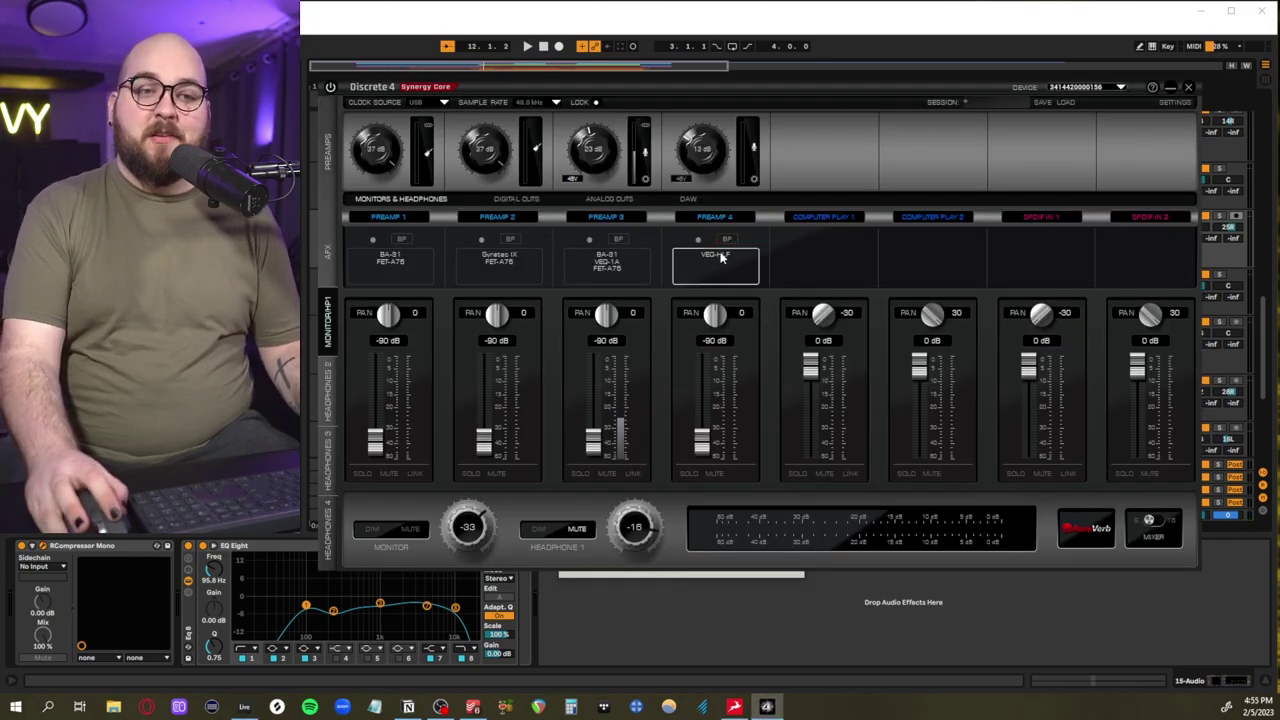
Examine the VEQ-HLF filter on Preamp 4 in the Discrete 4 mixer, and close the filter and RCompressor windows
left_click(720, 257)
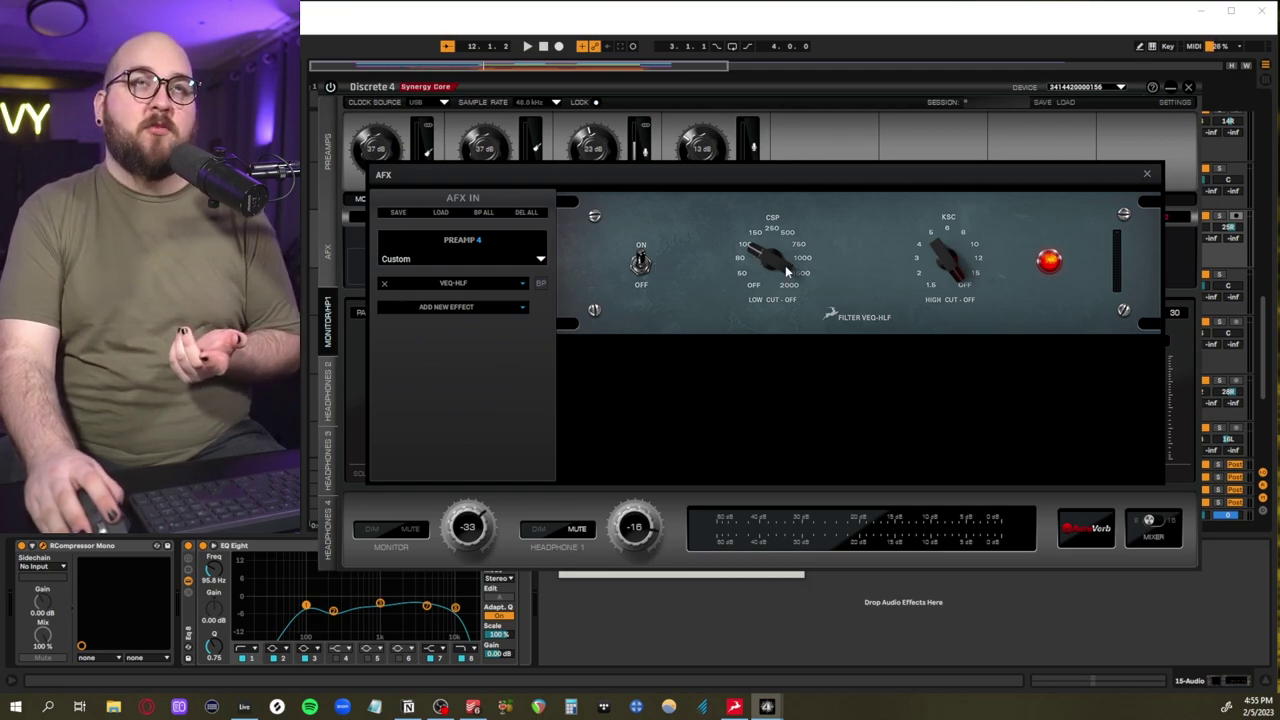
left_click(1148, 176)
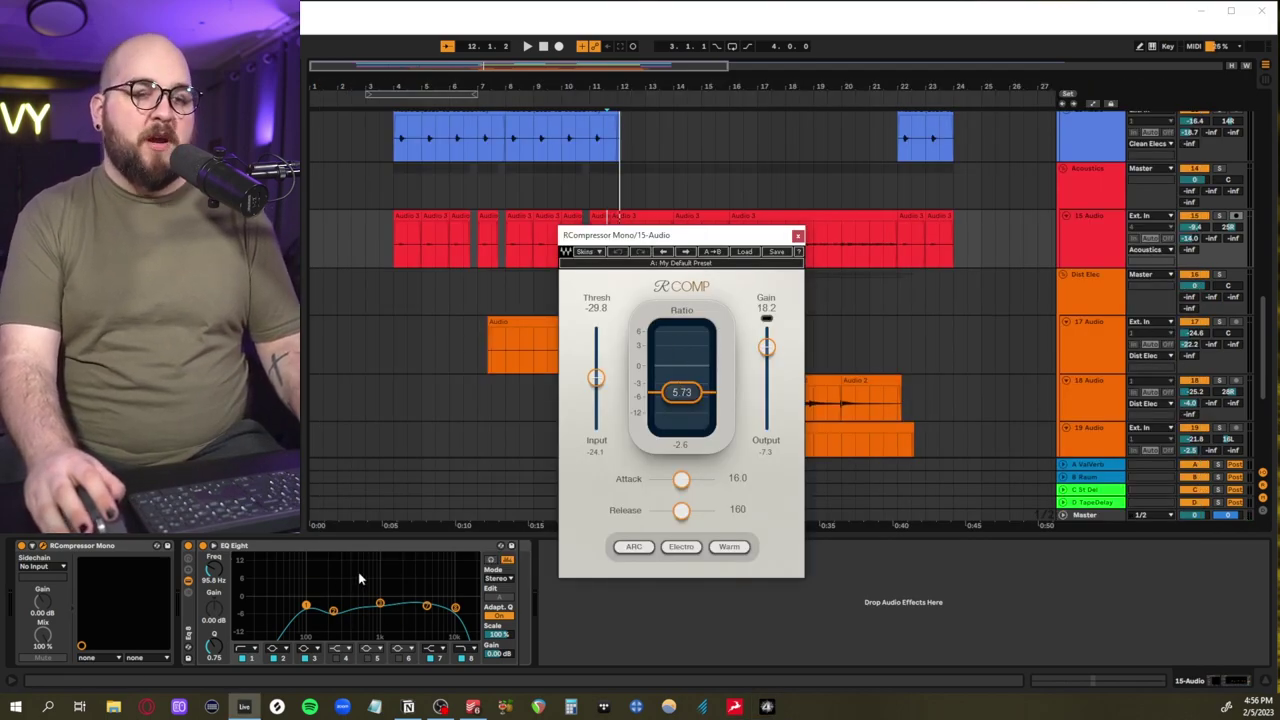
left_click(798, 236)
Examine the 15 Audio clips around bar 12 and the distorted electric tracks in the Dist Elec group
scroll(640, 258, "up", 5)
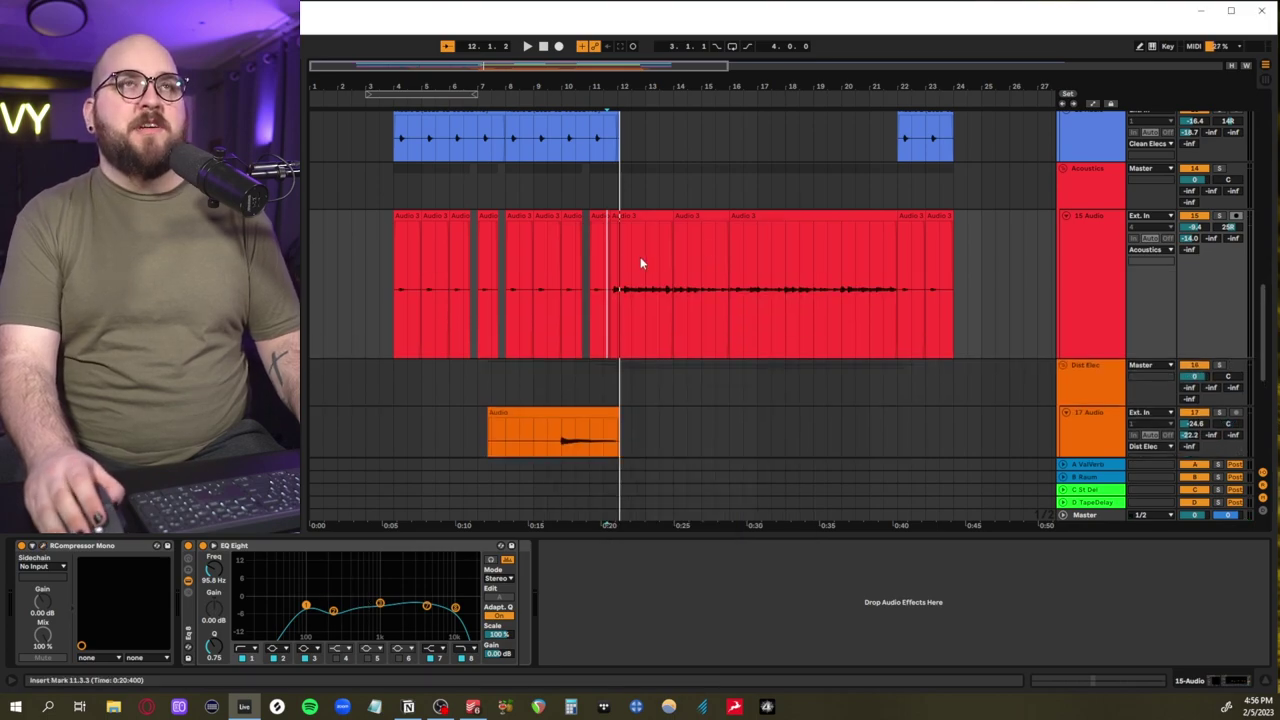
scroll(650, 289, "up", 5)
scroll(650, 289, "down", 4)
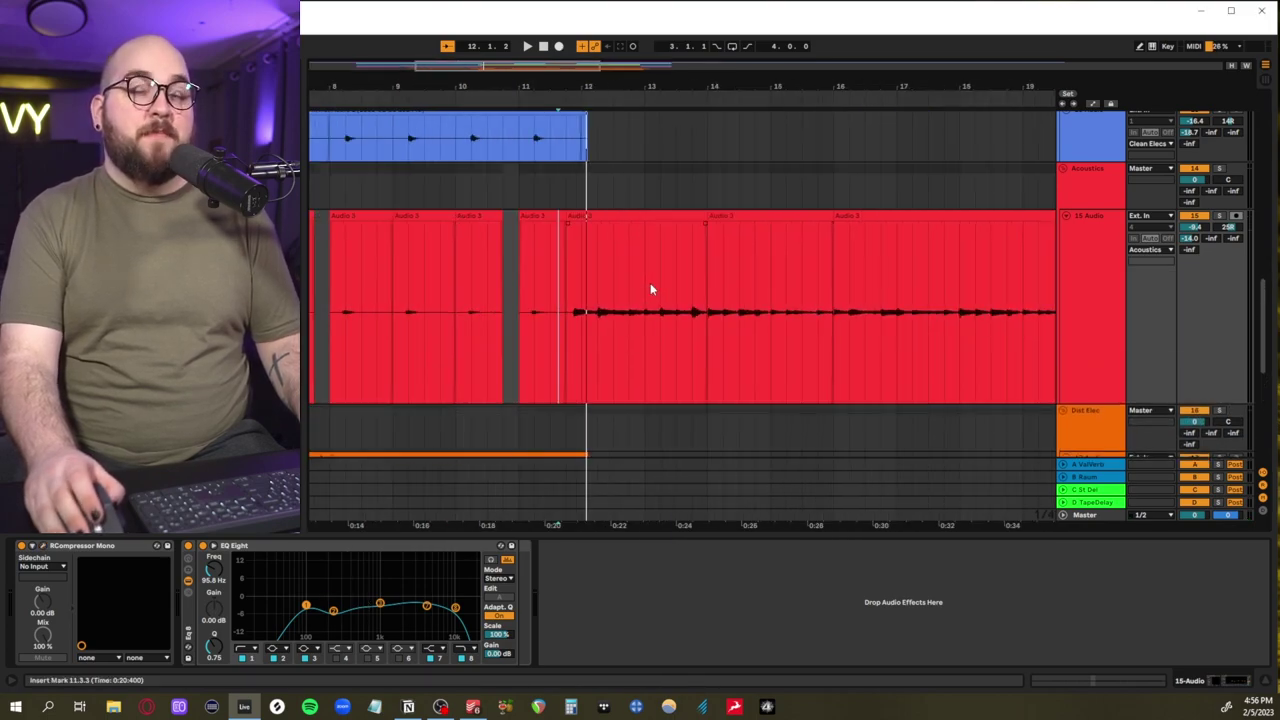
scroll(650, 283, "down", 4)
scroll(650, 283, "up", 4)
scroll(650, 284, "down", 4)
scroll(651, 285, "down", 5)
scroll(608, 305, "up", 4)
scroll(608, 305, "down", 4)
scroll(608, 308, "up", 4)
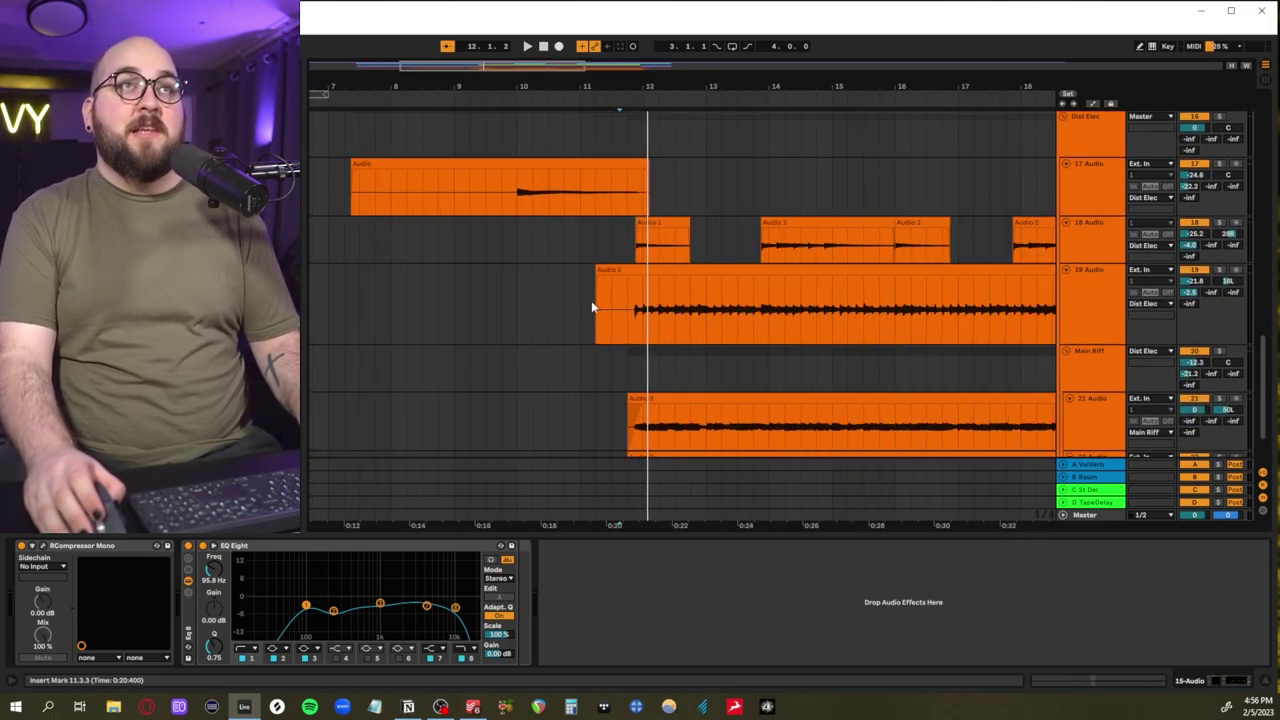
Solo the Dist Elec group and play it from 9.4.1 through the transition into bar 12
scroll(590, 300, "left", 2)
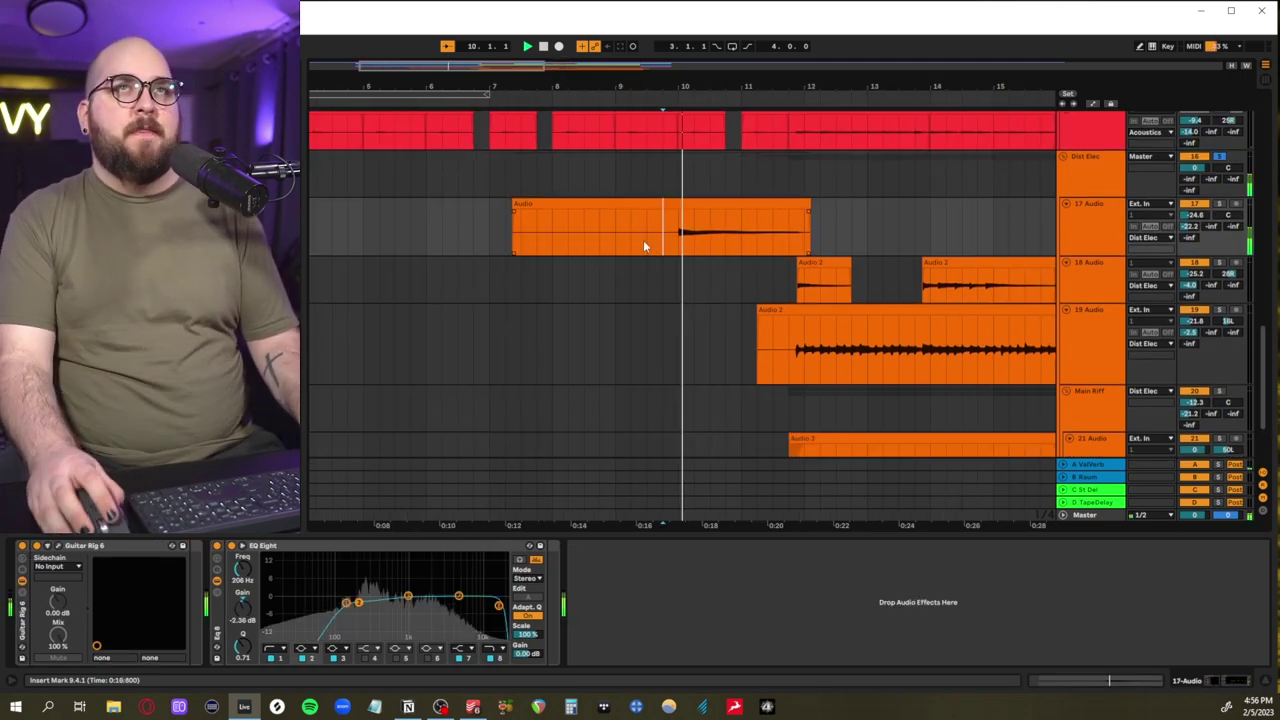
scroll(677, 261, "down", 1)
scroll(677, 262, "down", 1)
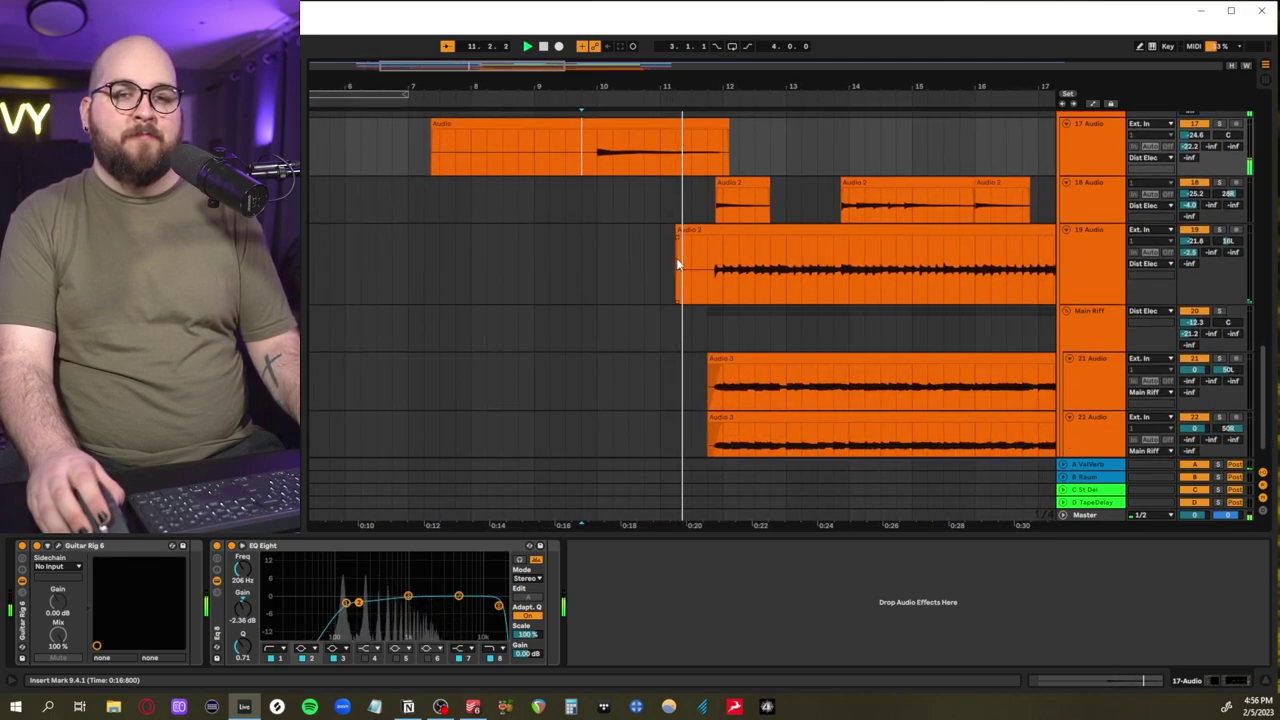
scroll(677, 264, "down", 1)
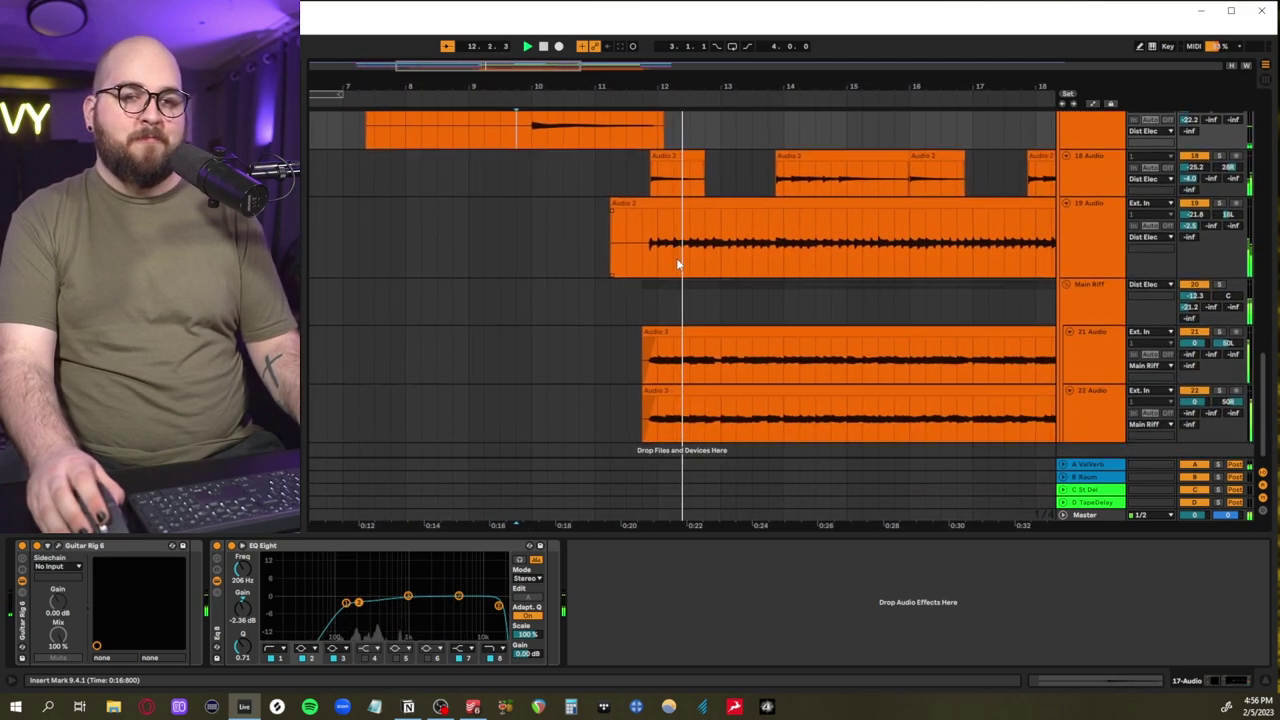
scroll(677, 264, "down", 1)
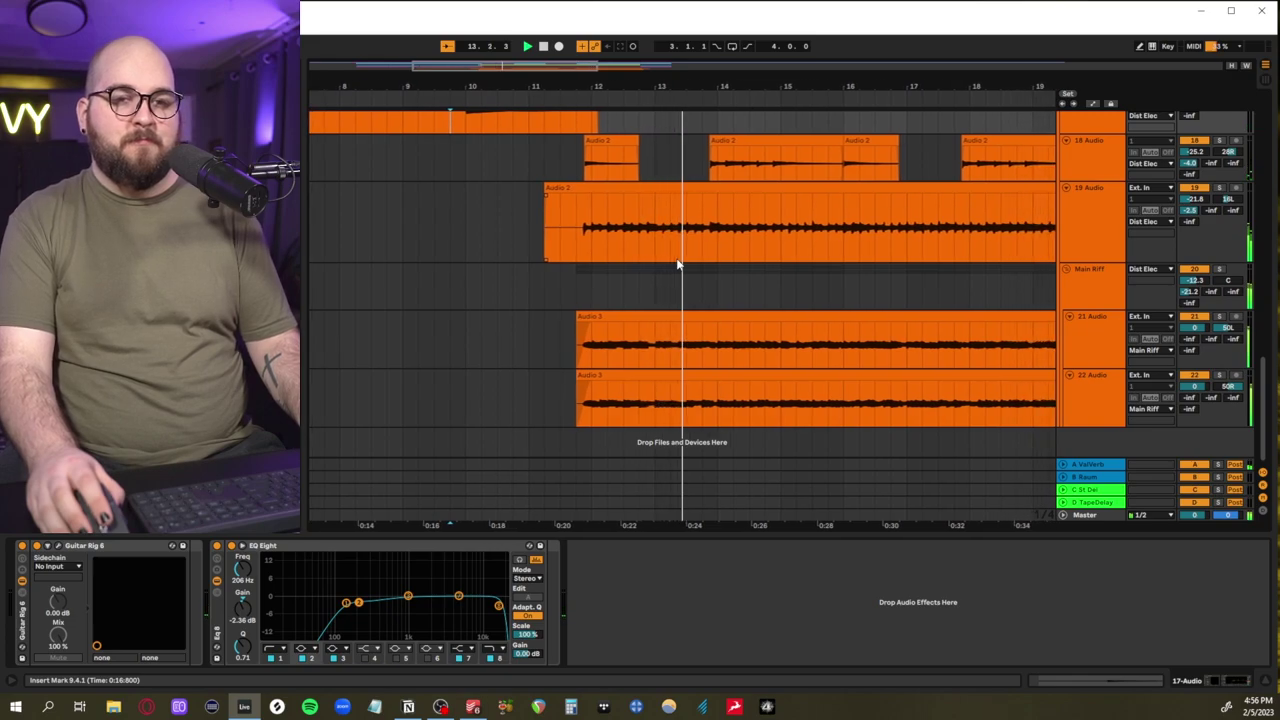
scroll(677, 264, "up", 2)
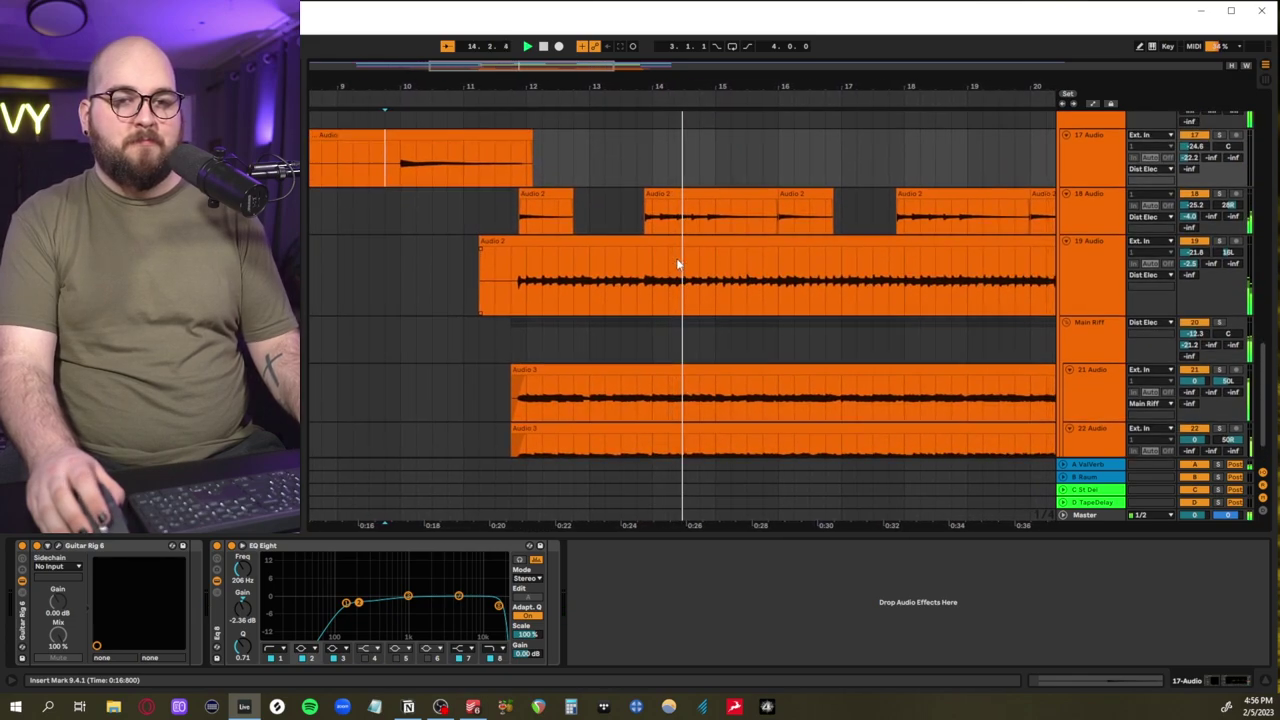
scroll(677, 260, "up", 3)
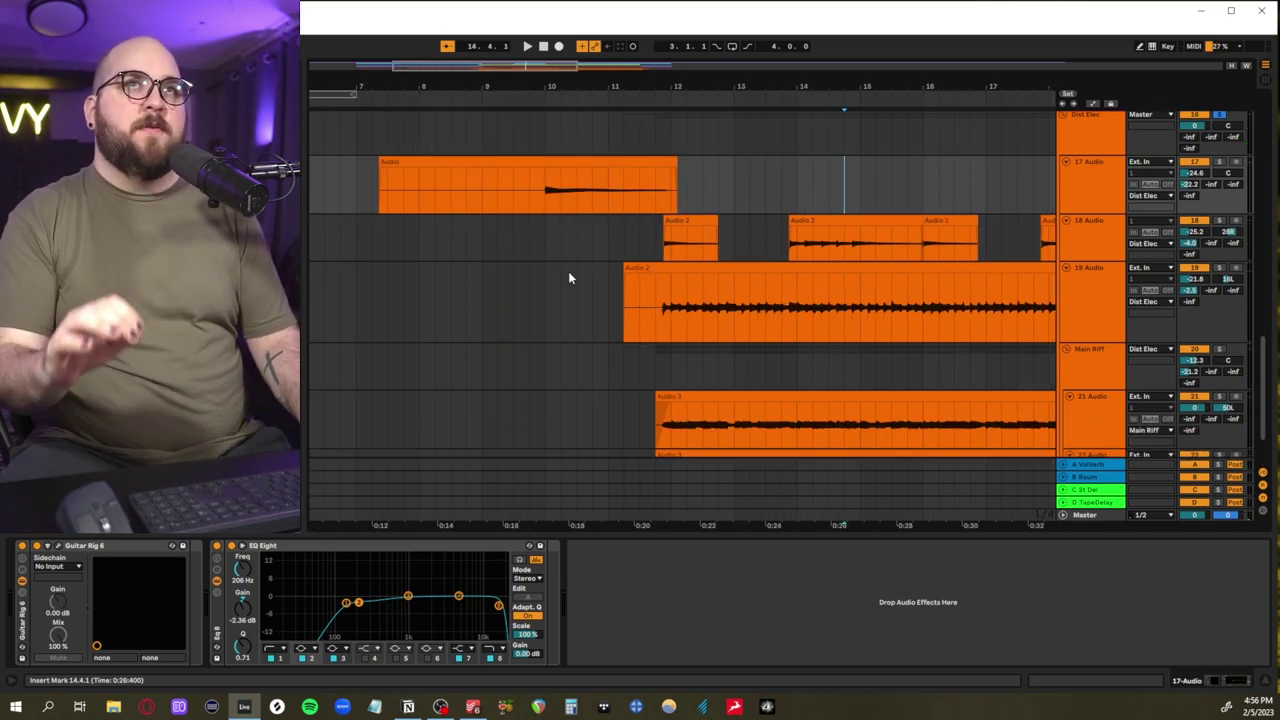
Solo the 17 Audio track and play its distorted guitar part from 10.1.1
left_click(541, 193)
scroll(543, 196, "up", 2)
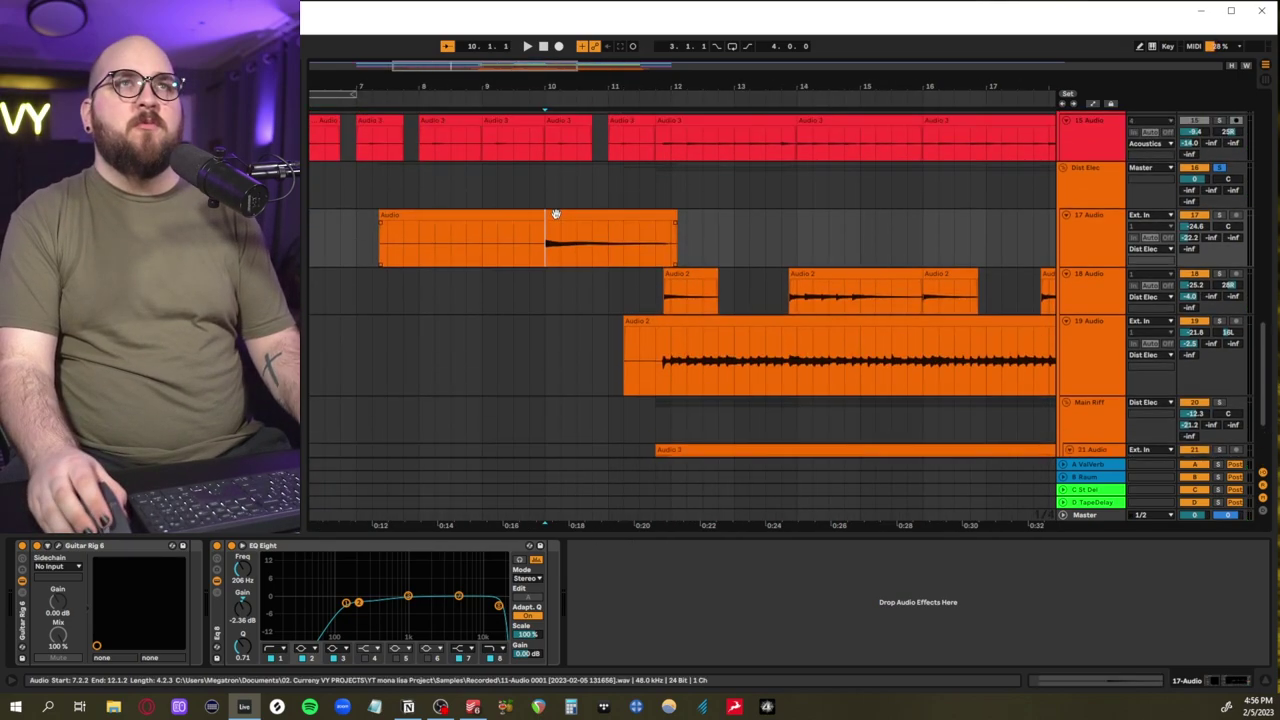
scroll(541, 242, "up", 3)
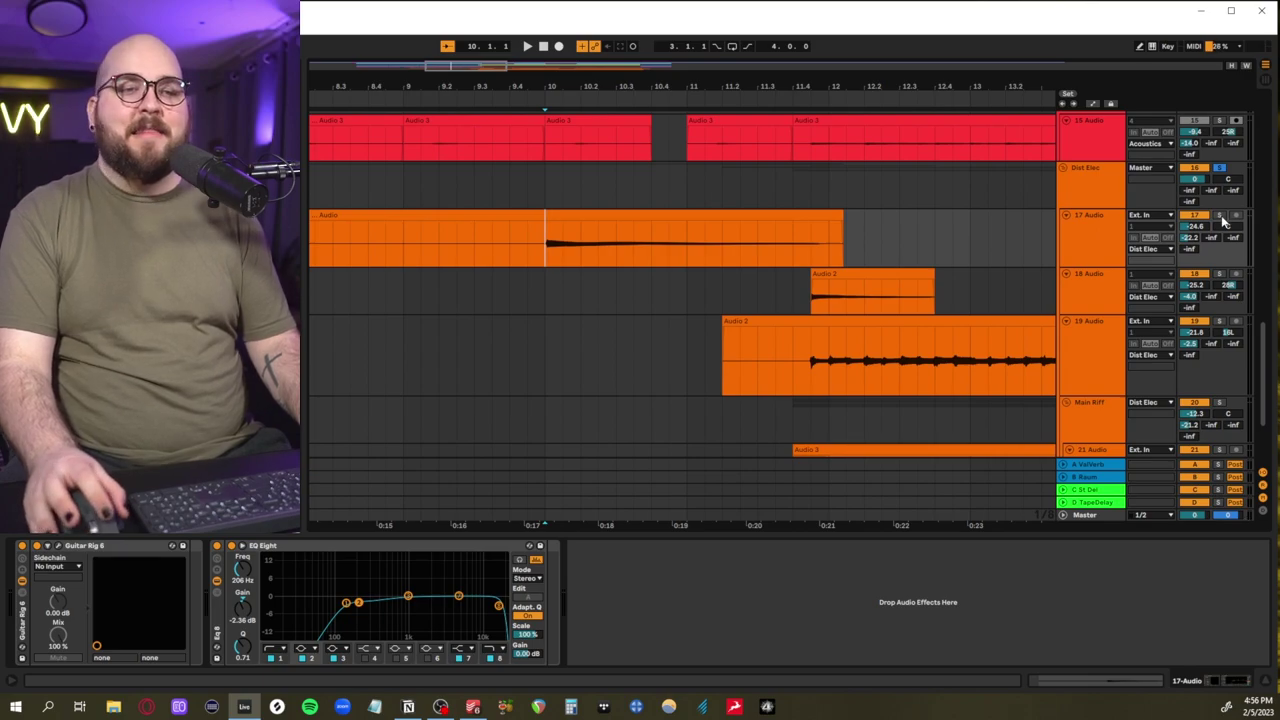
key("space")
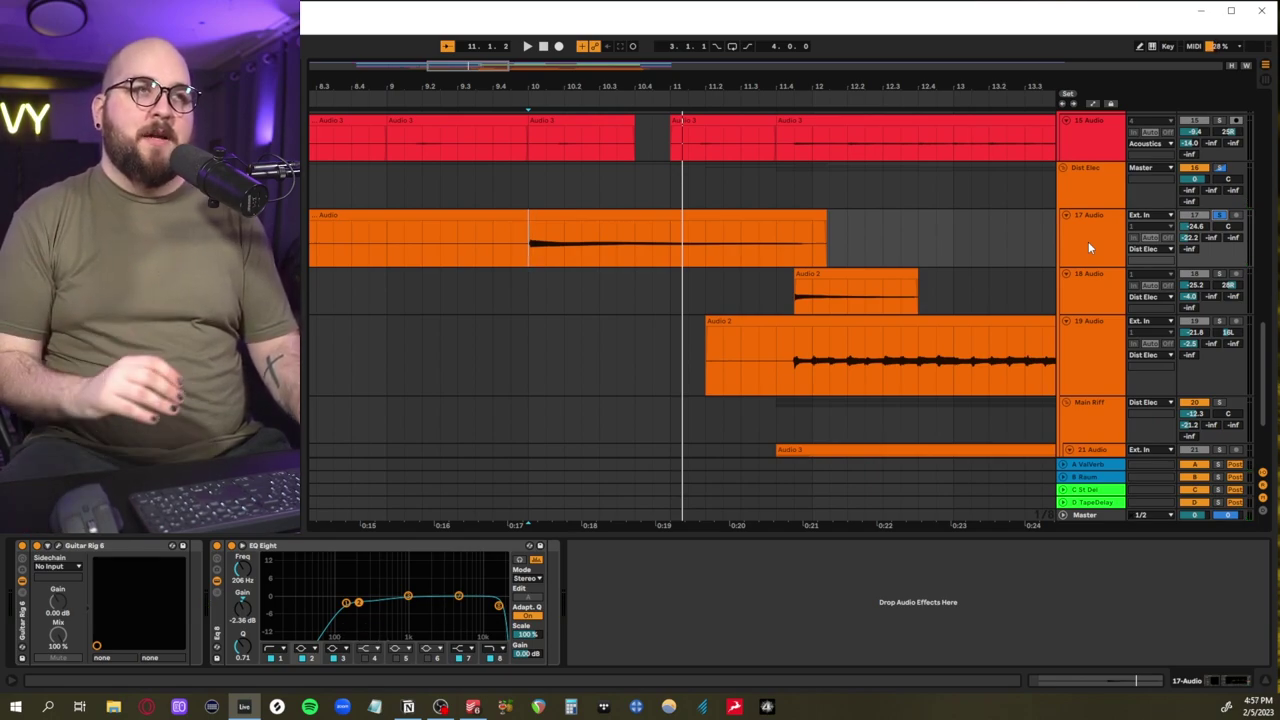
Open Guitar Rig 6 on the 17 Audio track to examine its Fuzz Violin preset, and close the plug-in
left_click(57, 546)
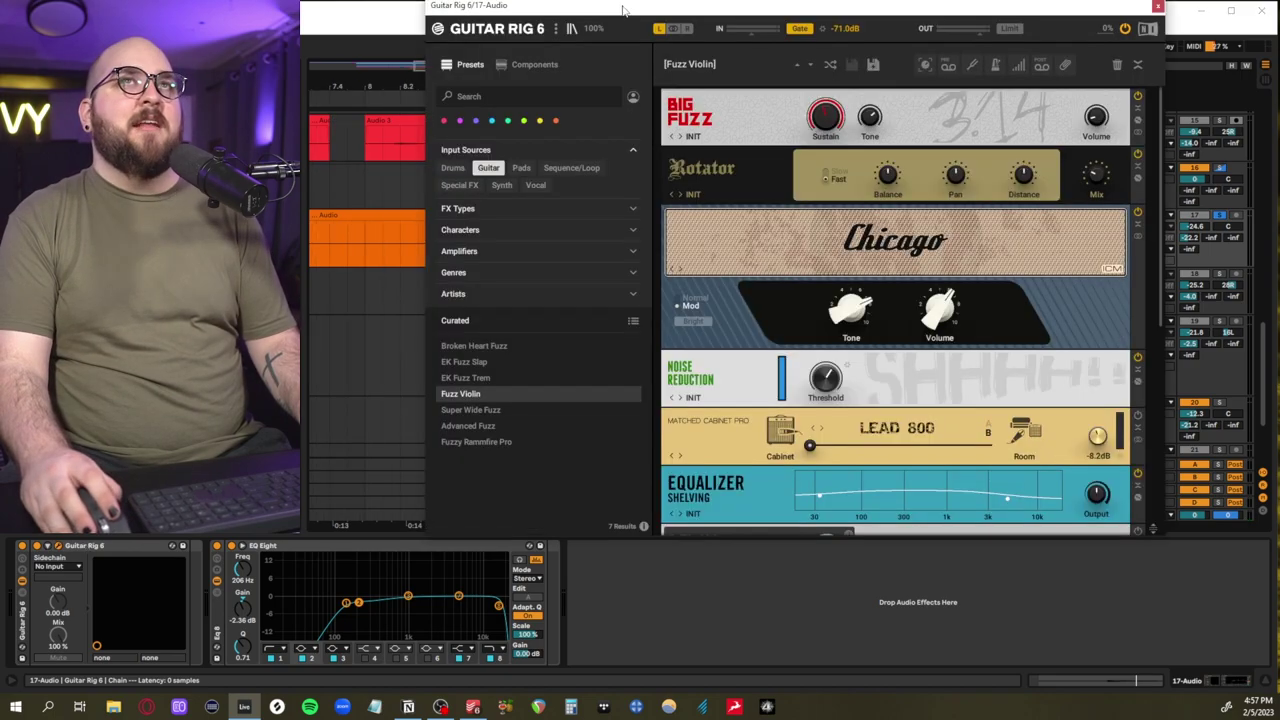
left_click_drag(626, 12, 654, 88)
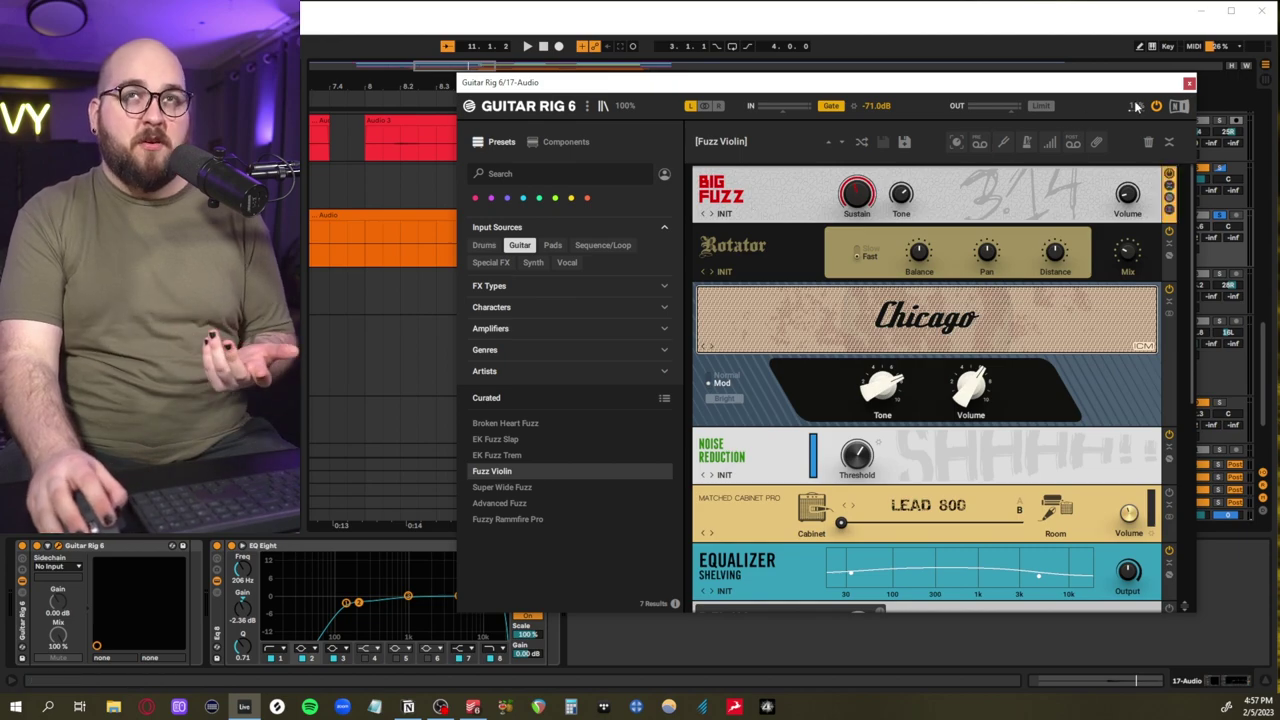
left_click(1188, 82)
Solo the 18 Audio and 19 Audio tracks together and play them from 11.4.3
scroll(430, 320, "up", 2)
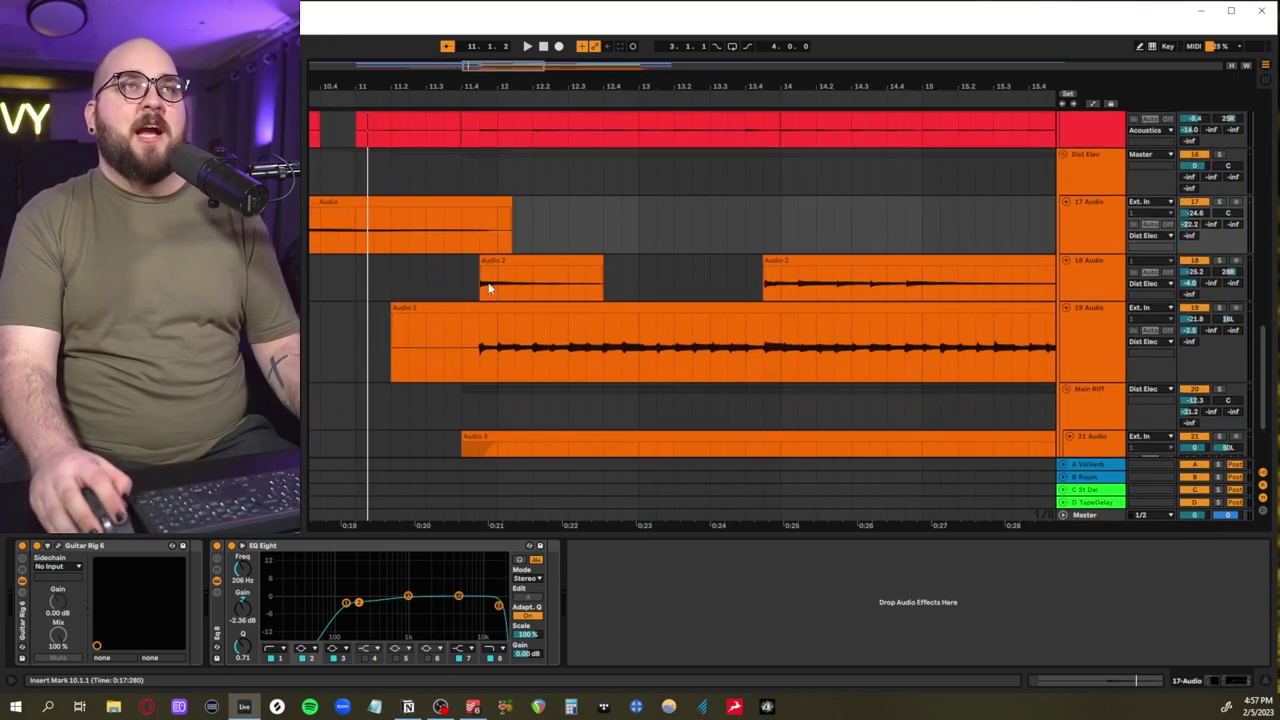
left_click(480, 286)
left_click(1100, 323, "shift")
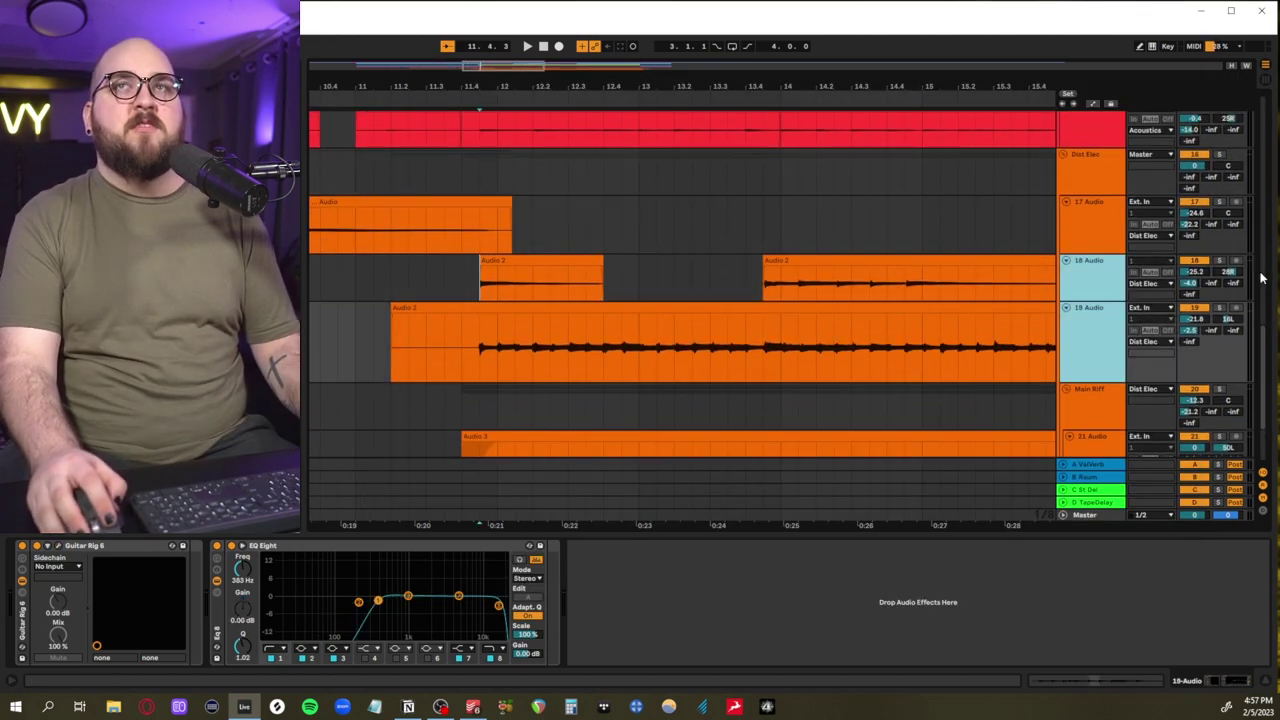
left_click(1219, 261)
scroll(499, 343, "up", 3)
scroll(449, 323, "down", 3)
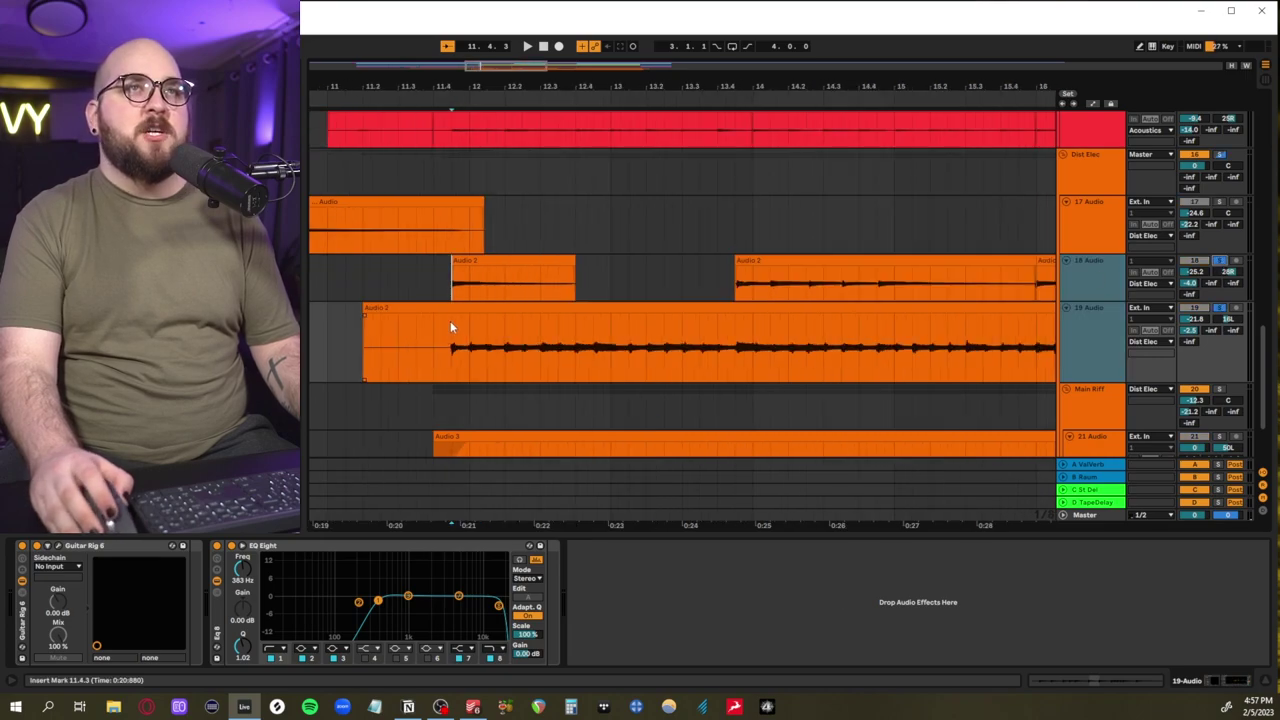
key("space")
scroll(431, 271, "down", 1)
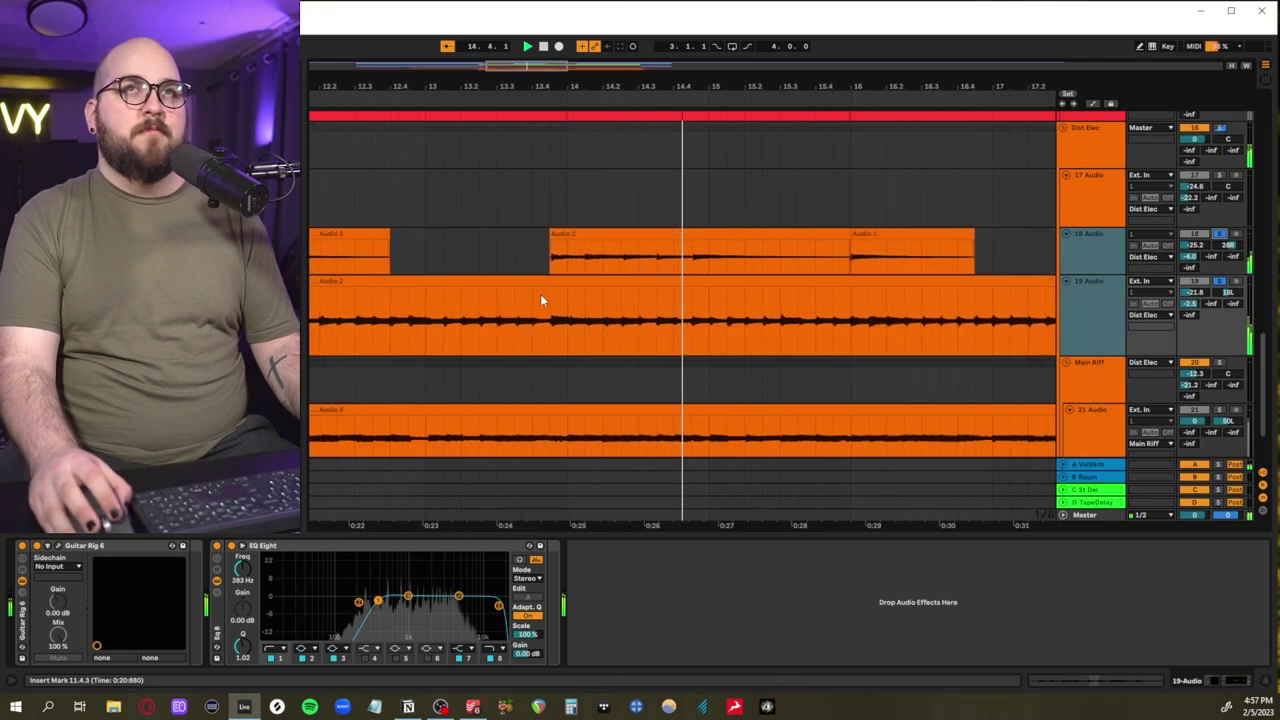
key("space")
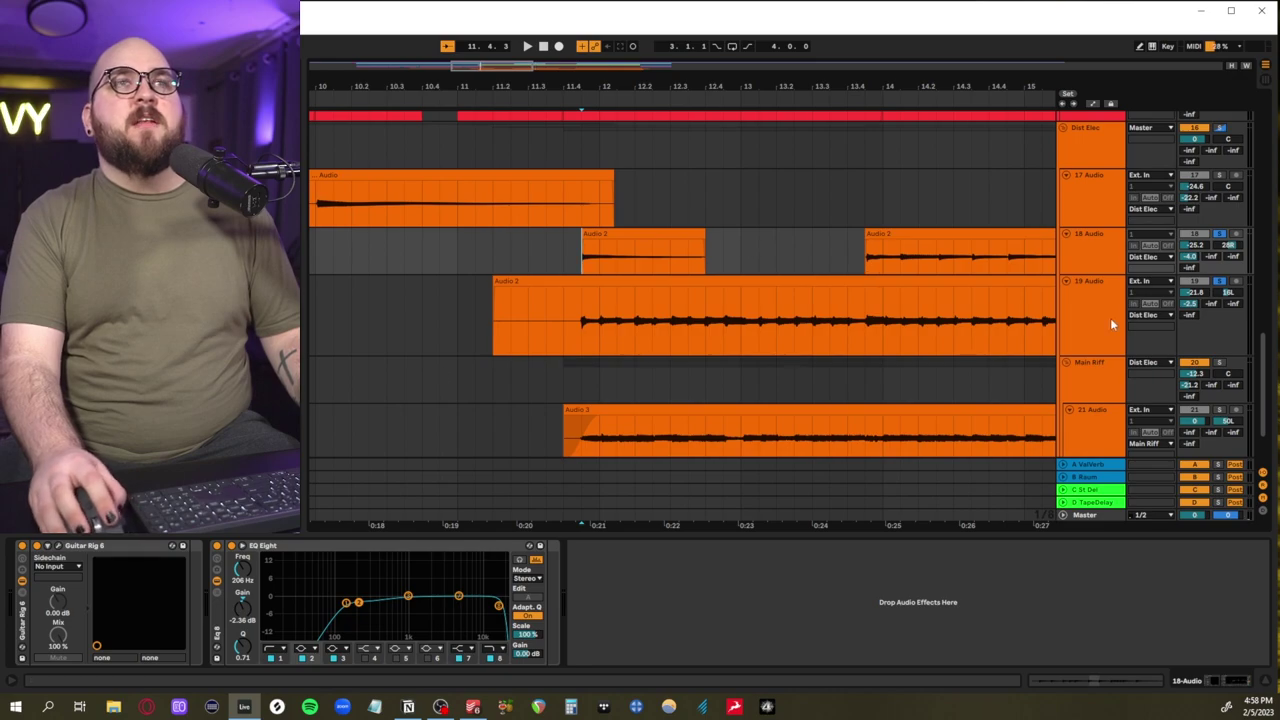
Solo only the 19 Audio track and play it from 11.4.3
left_click(1108, 319)
scroll(561, 311, "up", 3)
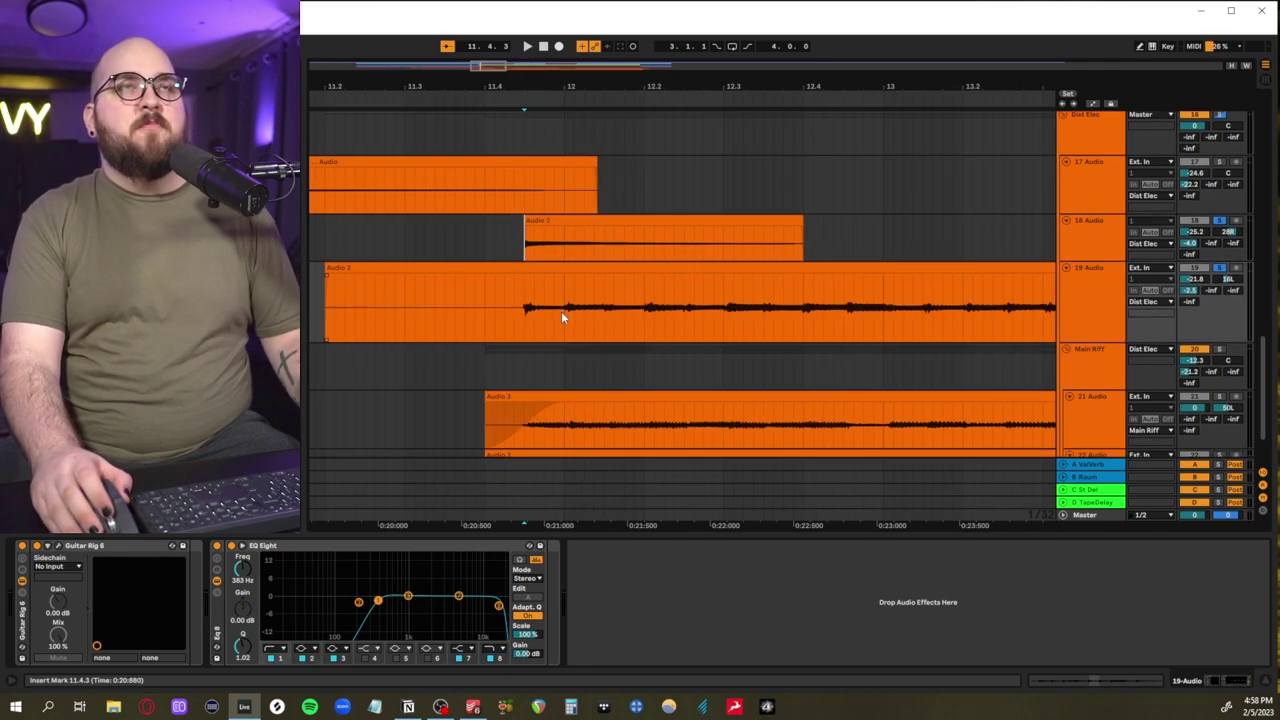
scroll(561, 311, "down", 3)
left_click(549, 312)
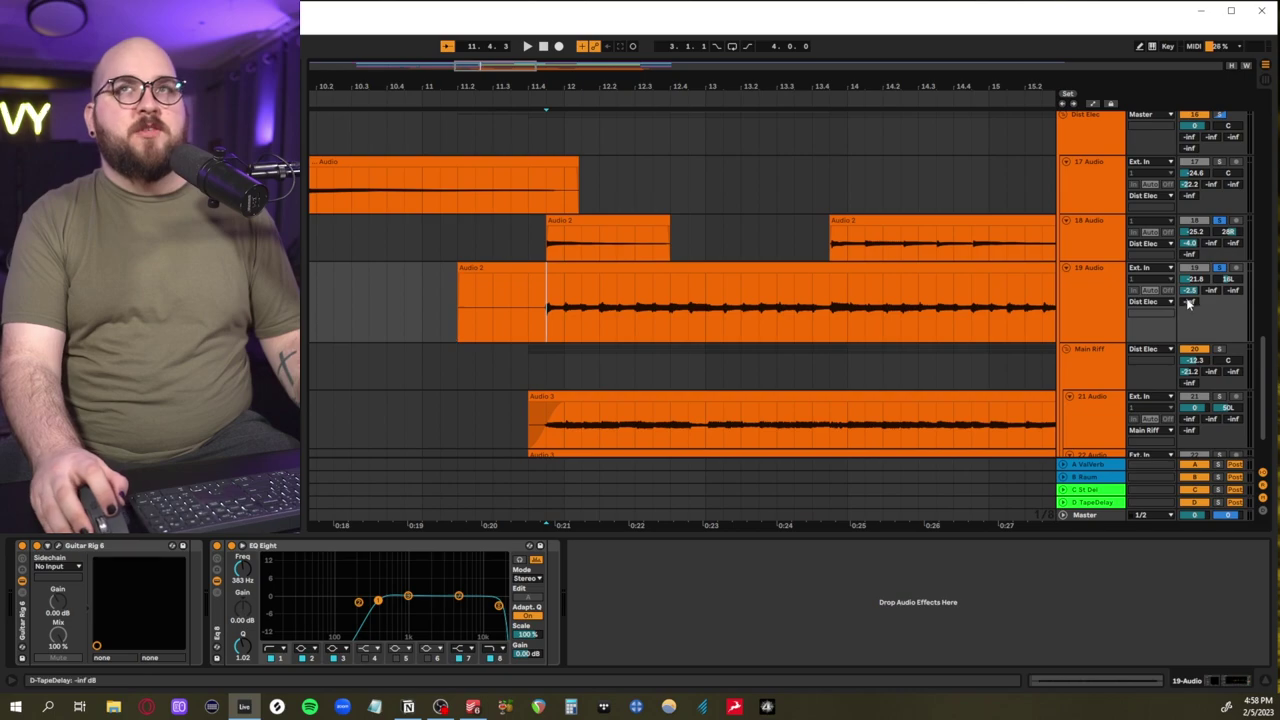
key("space")
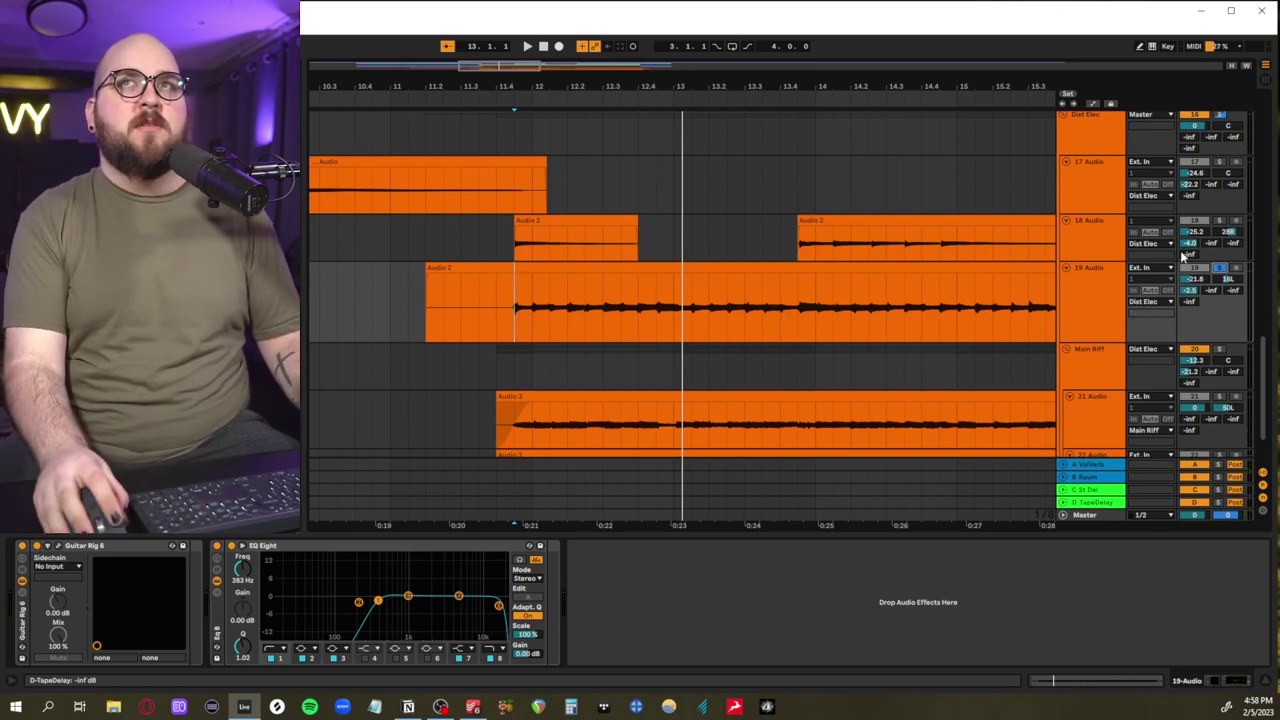
Solo only the 18 Audio track and play its guitar part from 13.4.1
scroll(1086, 264, "up", 2)
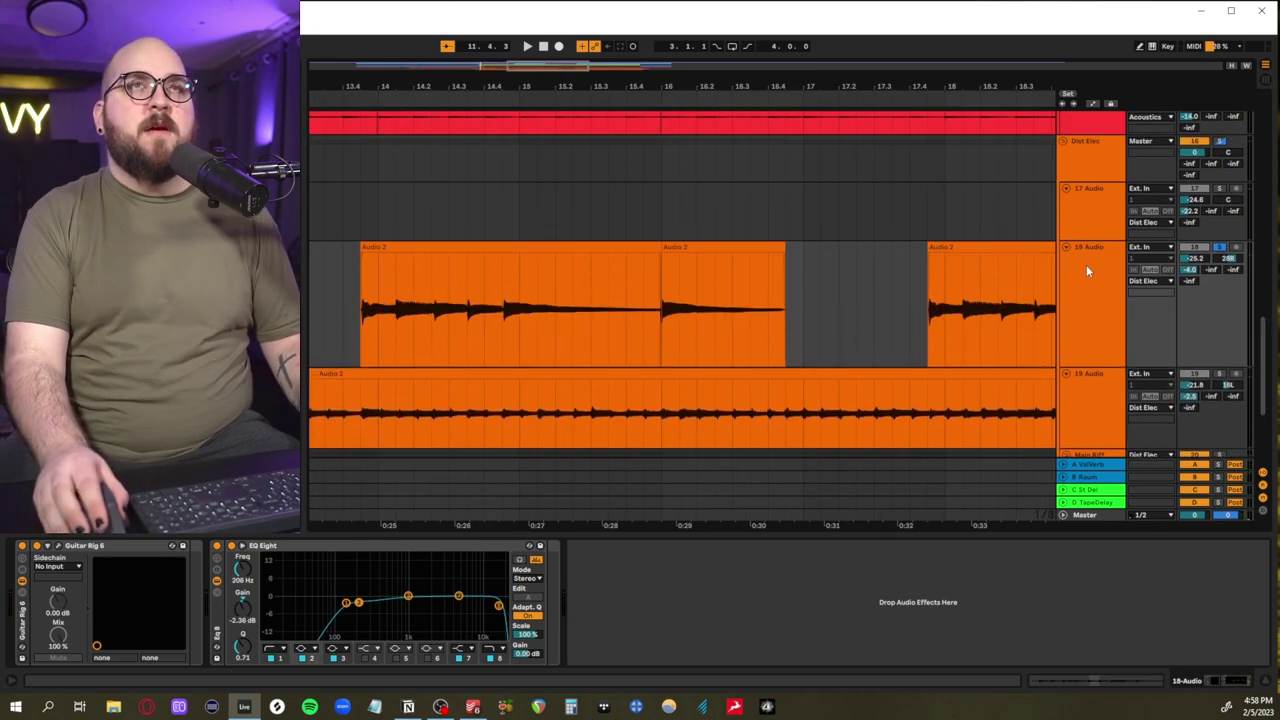
scroll(807, 336, "left", 3)
scroll(446, 329, "right", 5)
key("space")
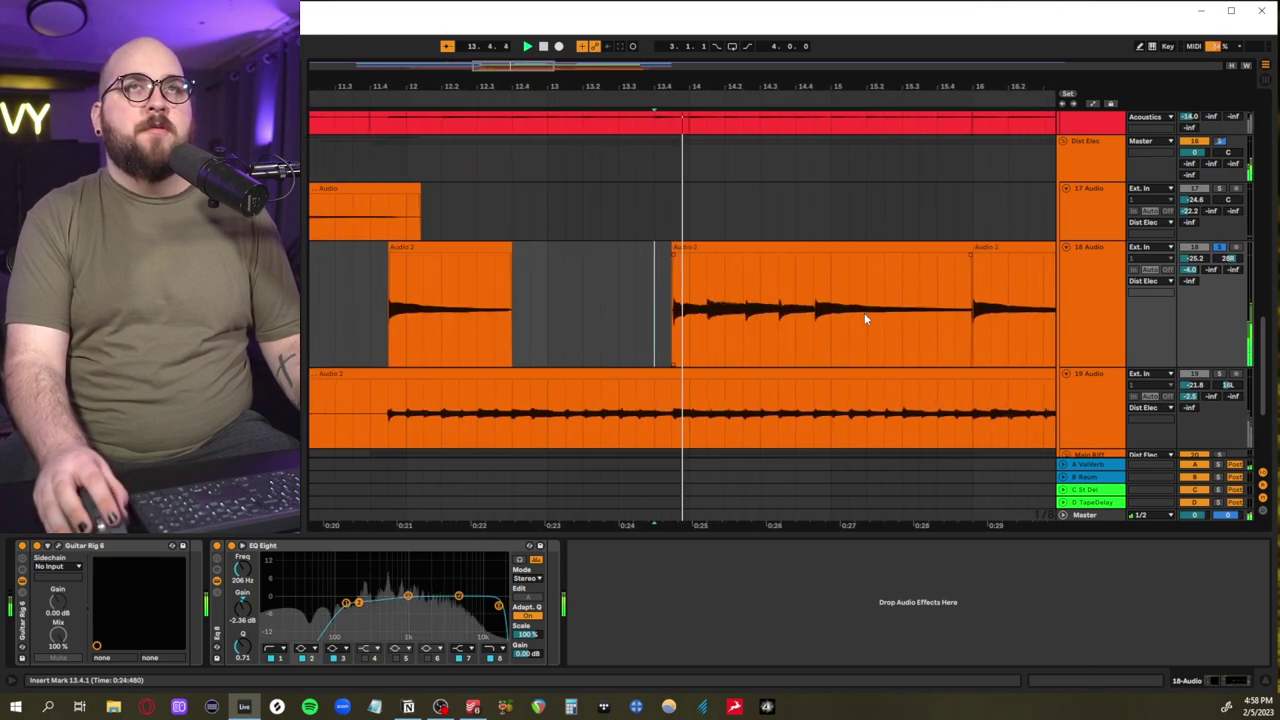
scroll(848, 315, "down", 1)
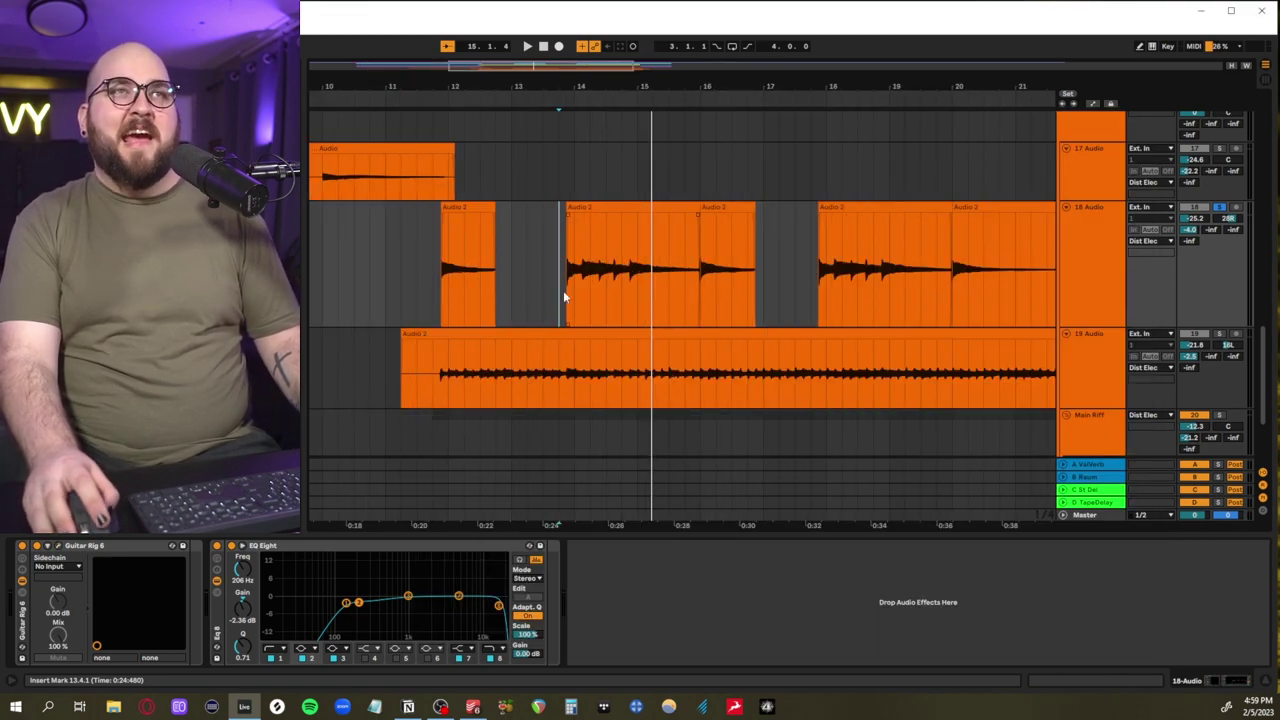
Select the 18 Audio and 19 Audio tracks and play them together from 13.4.3
left_click_drag(560, 290, 768, 375)
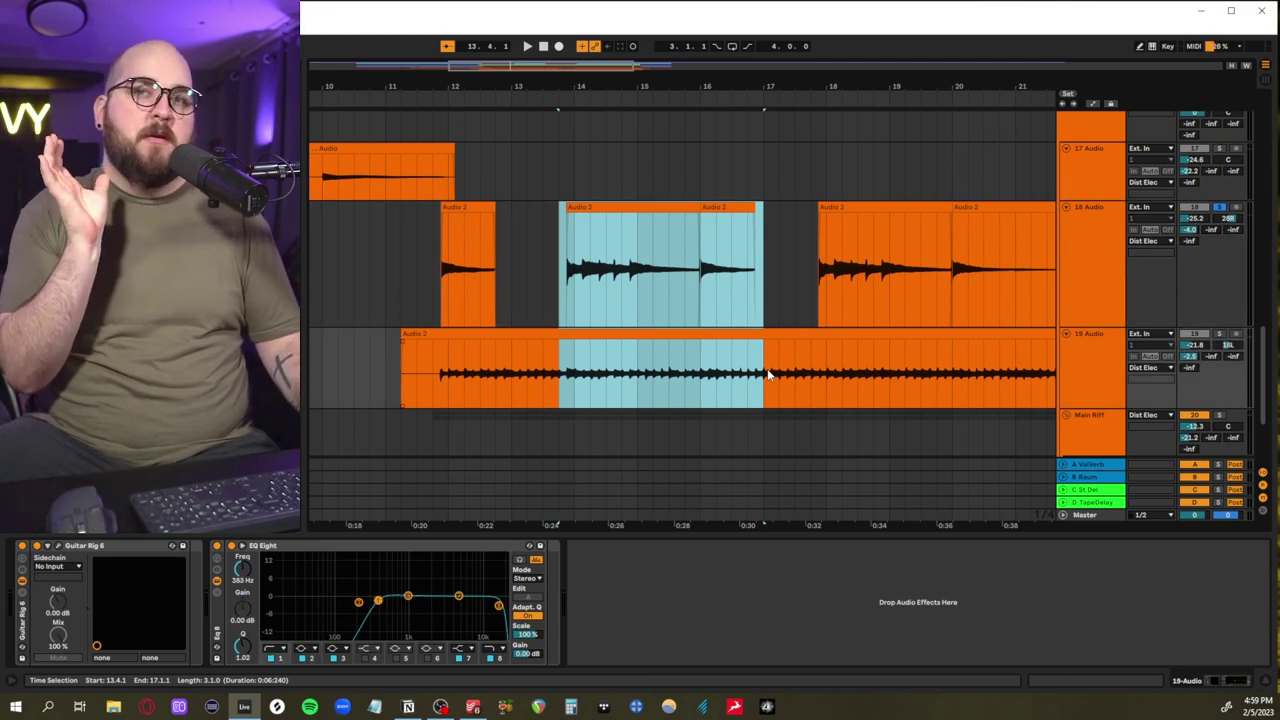
left_click(569, 275)
left_click(1090, 240)
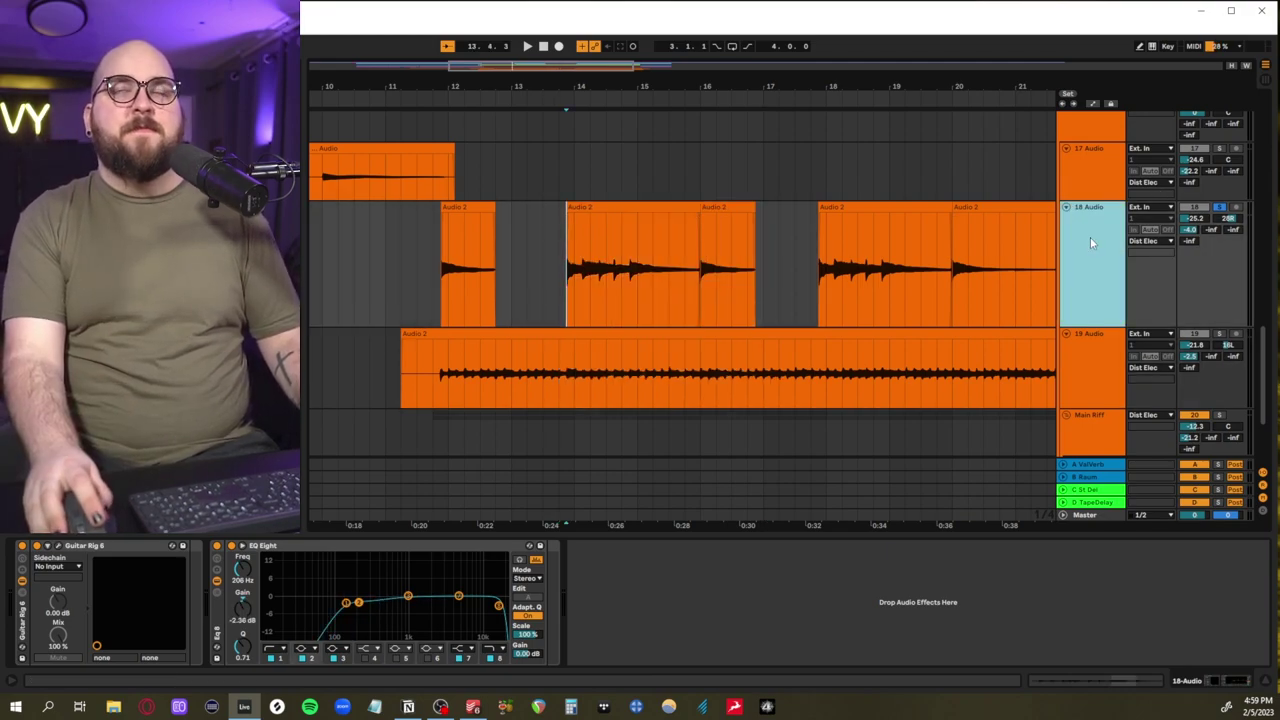
left_click(1106, 382, "shift")
key("space")
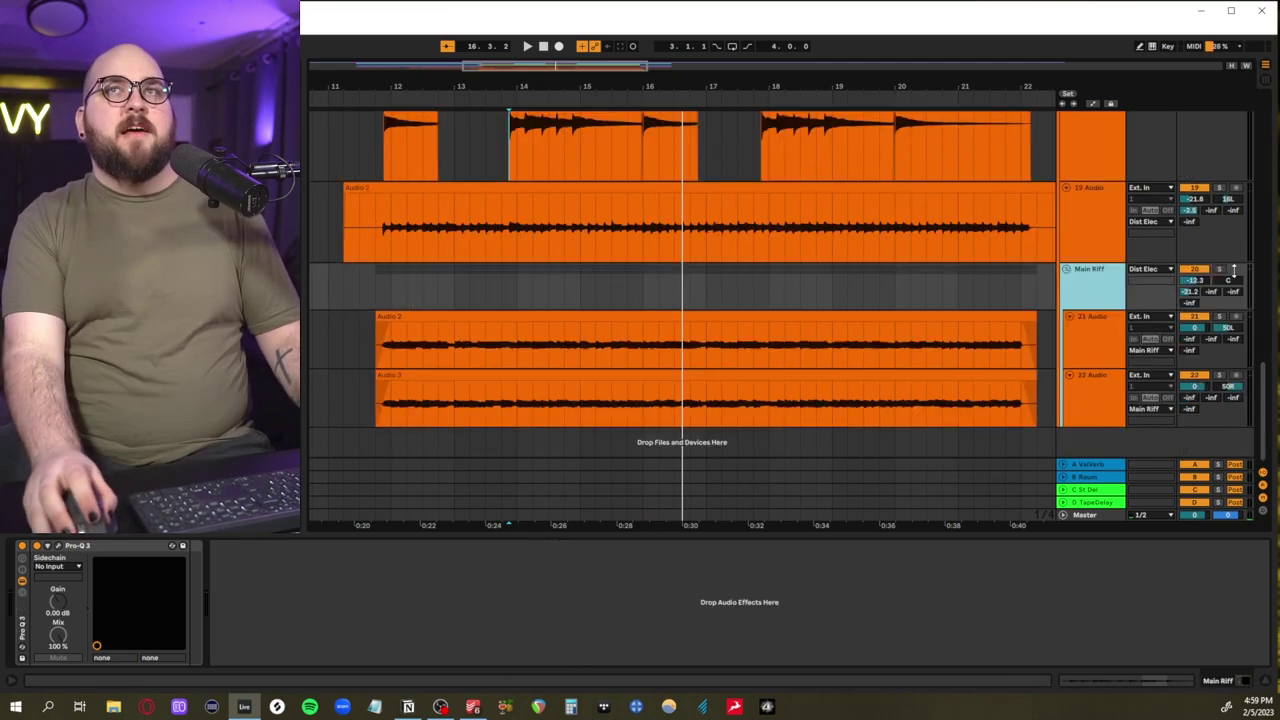
Solo the Main Riff group and play its two guitar tracks from 11.3.1
left_click(1222, 270)
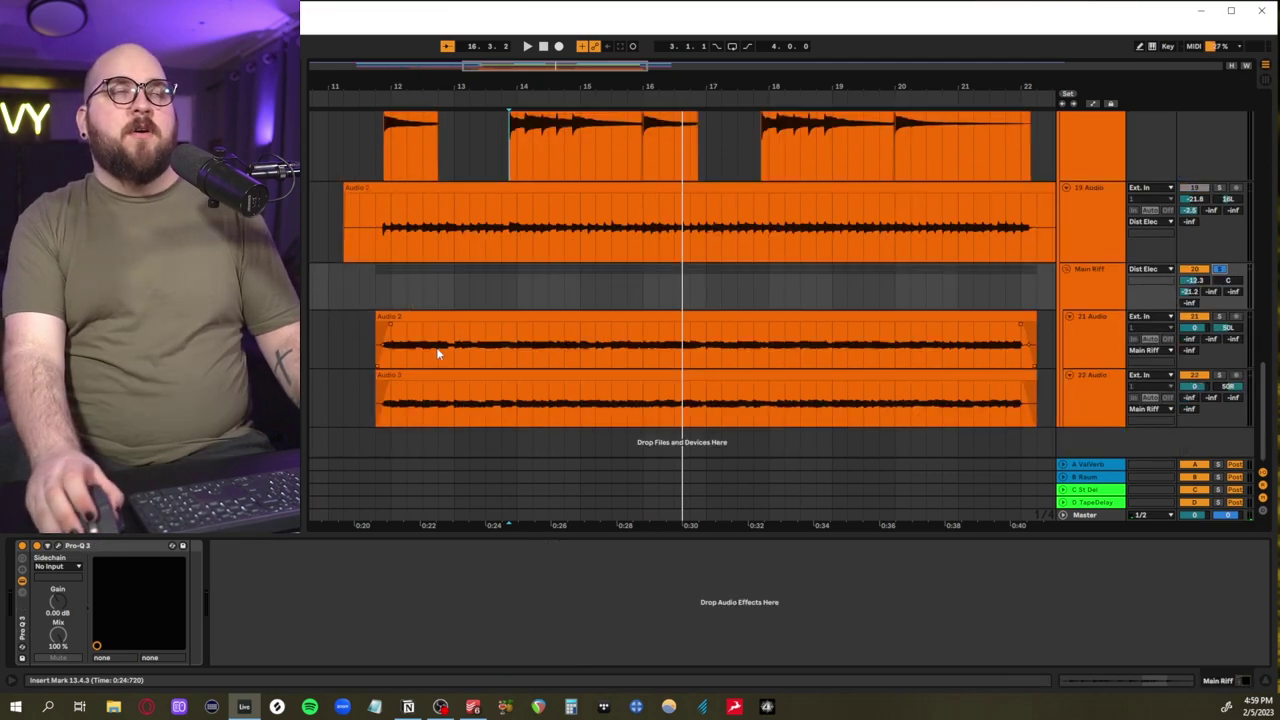
scroll(434, 351, "up", 1)
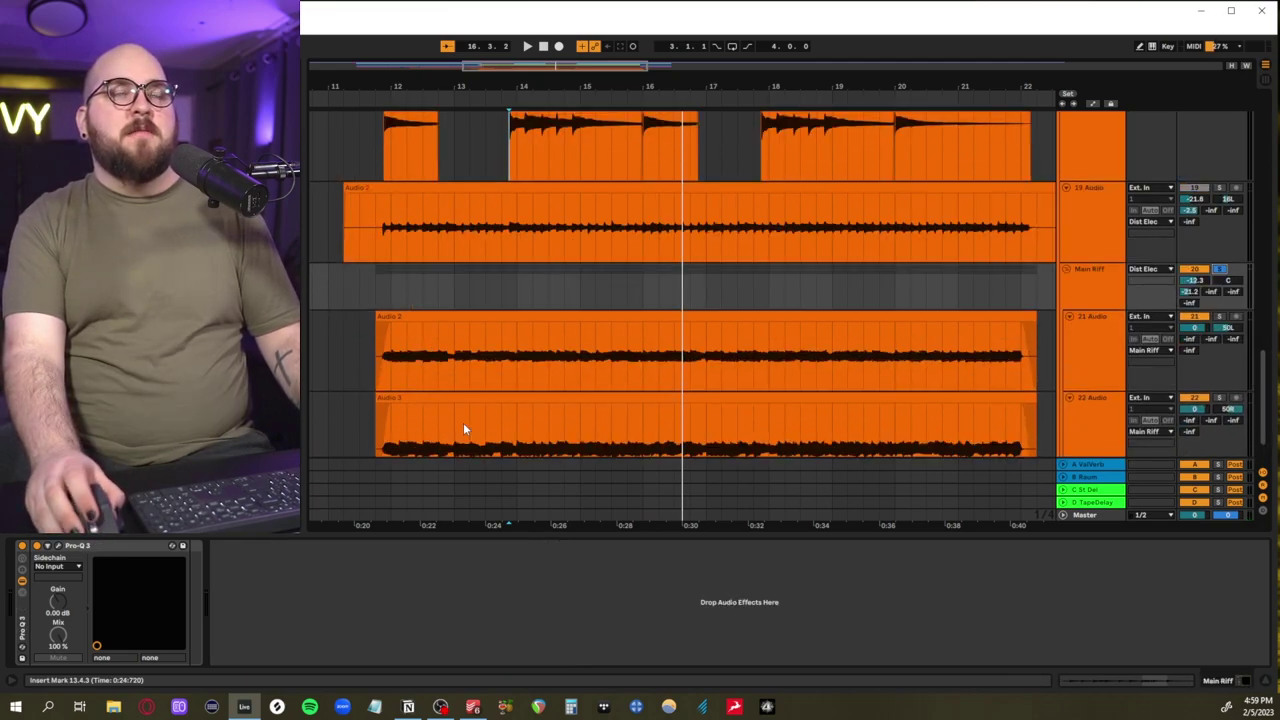
scroll(463, 428, "up", 3)
scroll(463, 429, "down", 3)
left_click(365, 297)
key("space")
scroll(512, 311, "up", 5)
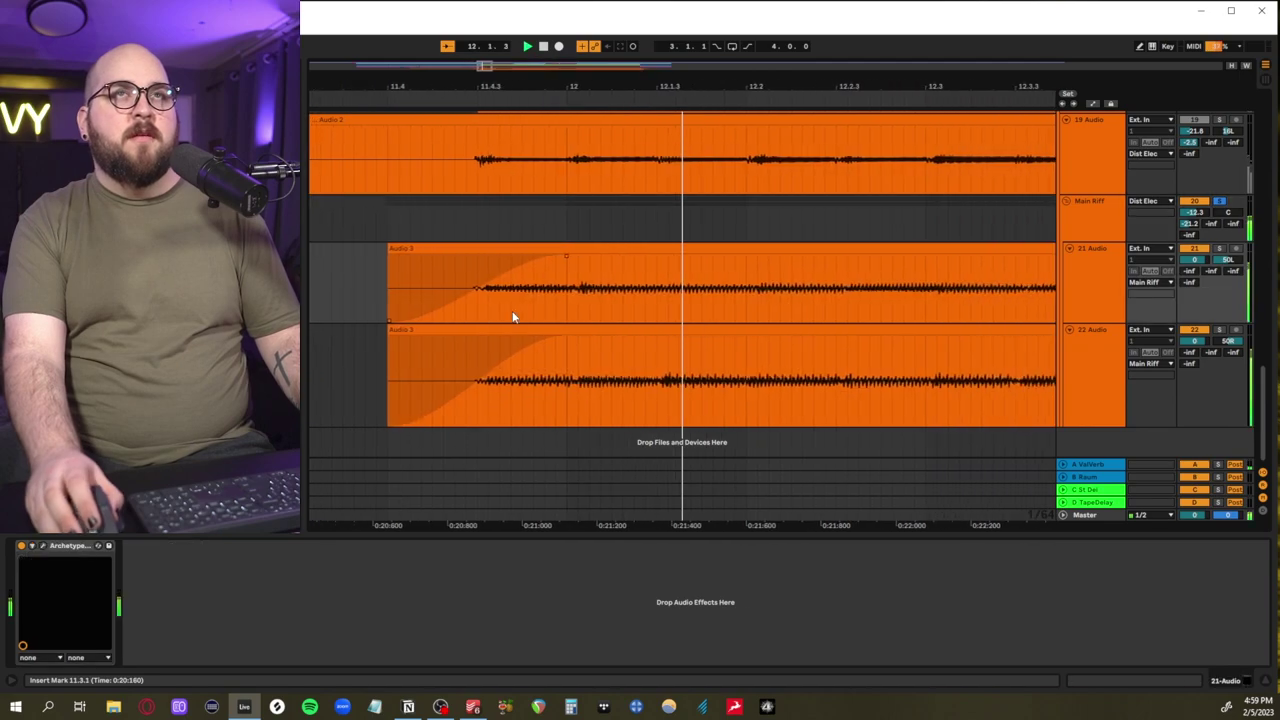
scroll(512, 311, "down", 3)
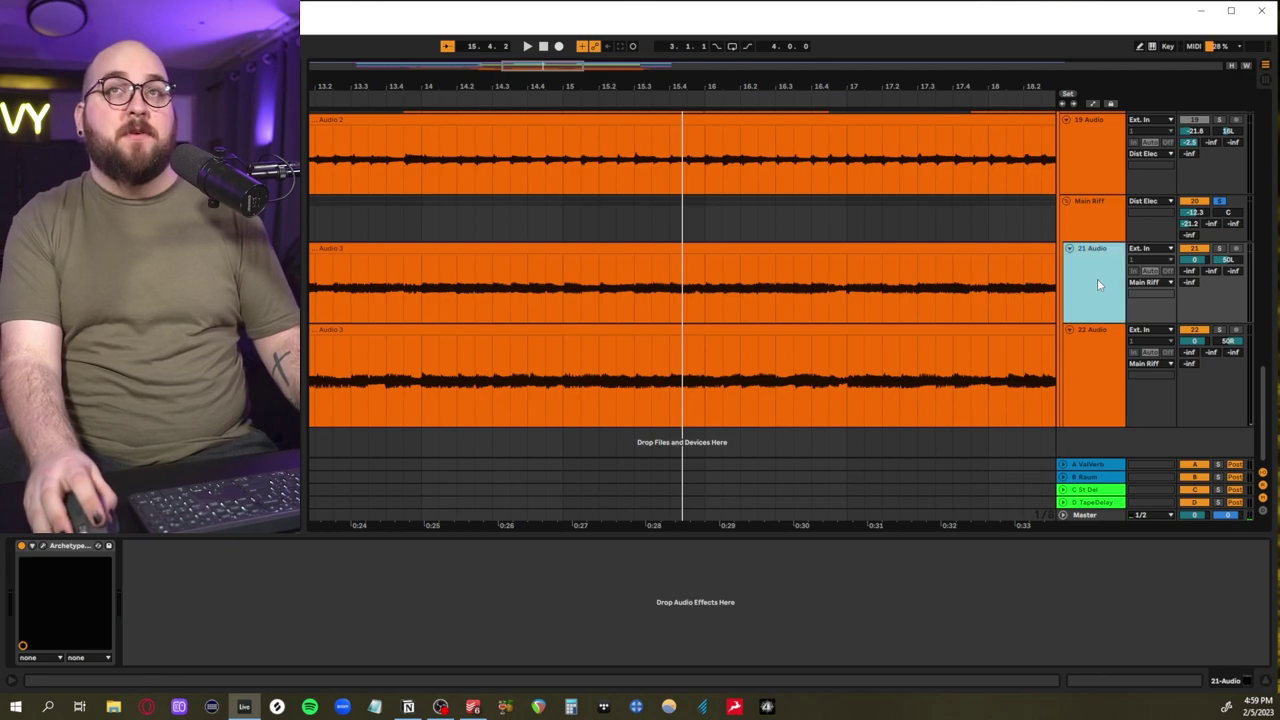
Open Archetype Cory Wong on the 21 Audio track, view its amp and pedal sections, and close the plug-in
key("ctrl+alt+p")
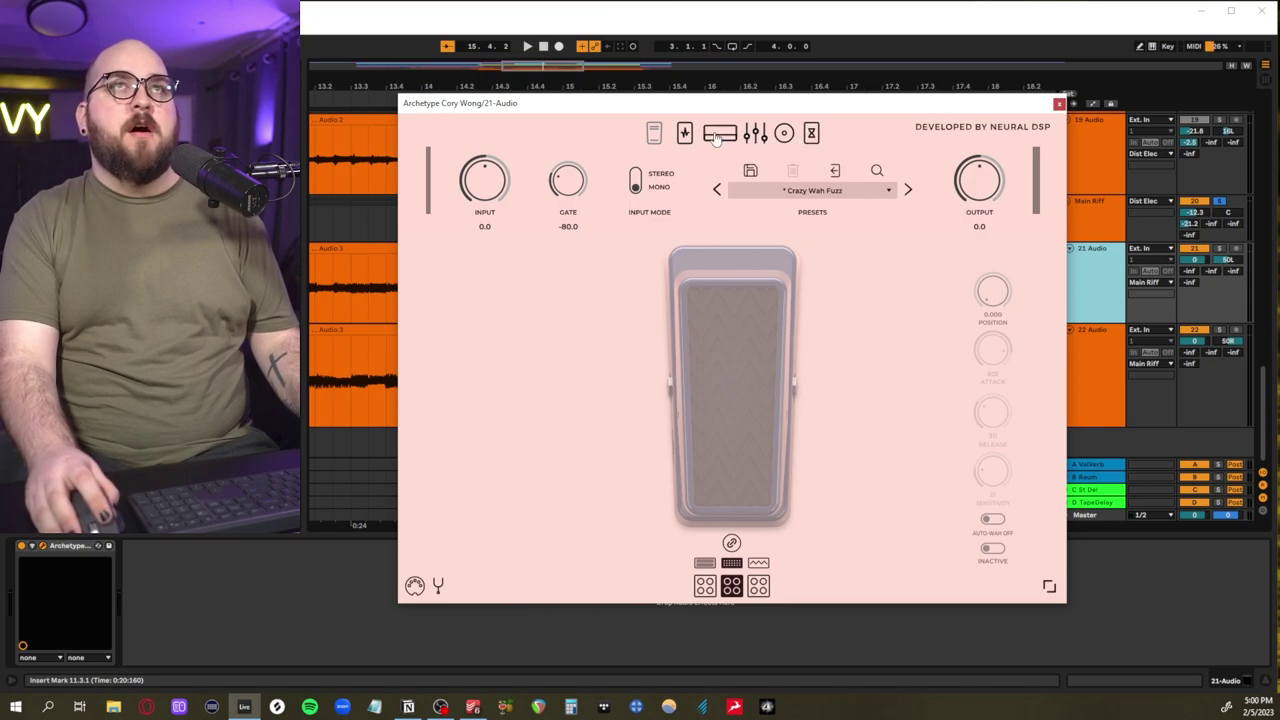
left_click(718, 135)
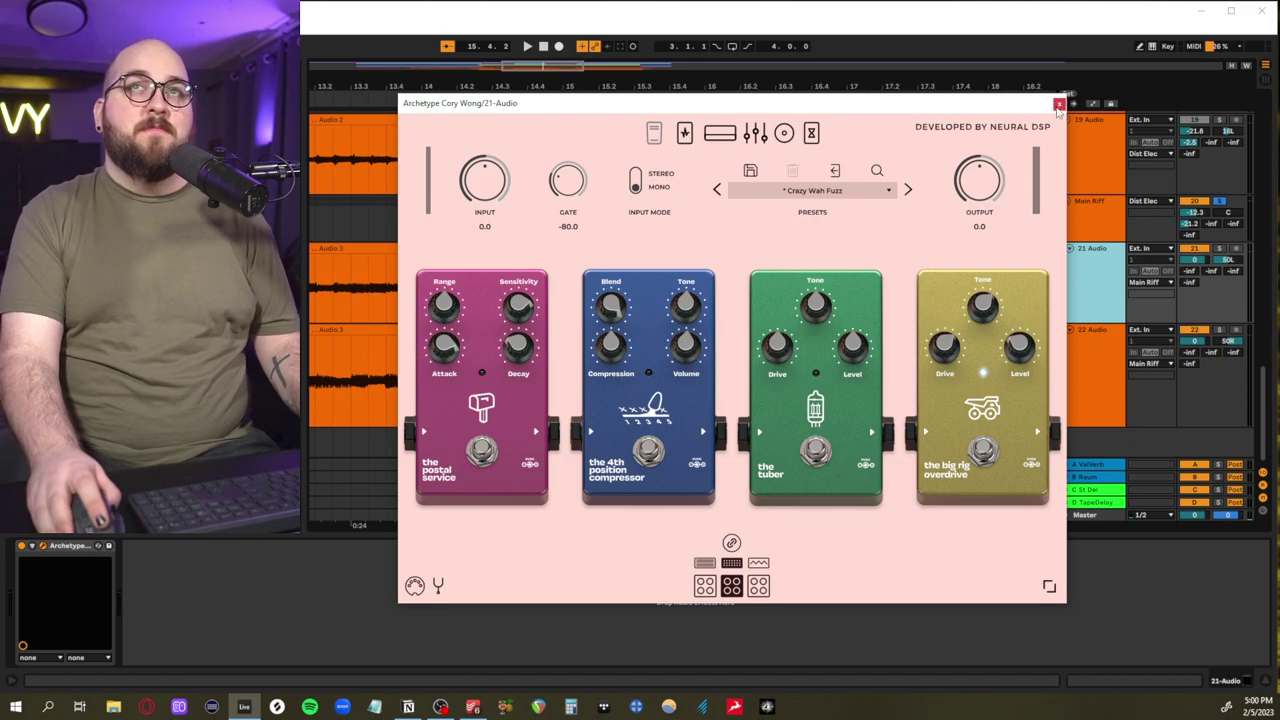
left_click(1057, 105)
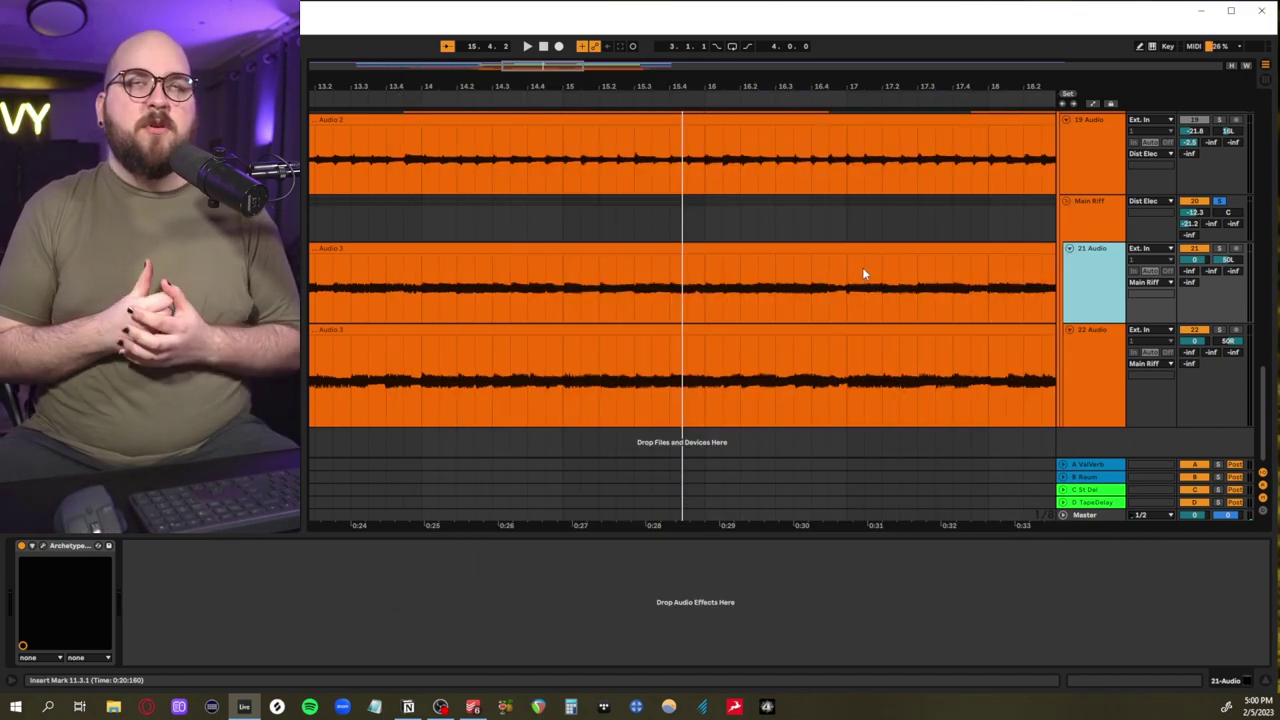
Set the insert marker to 11.4.1 on the 21 Audio track and highlight the section's ranges across the arrangement to compare its layers
scroll(796, 287, "left", 3)
scroll(424, 313, "down", 3)
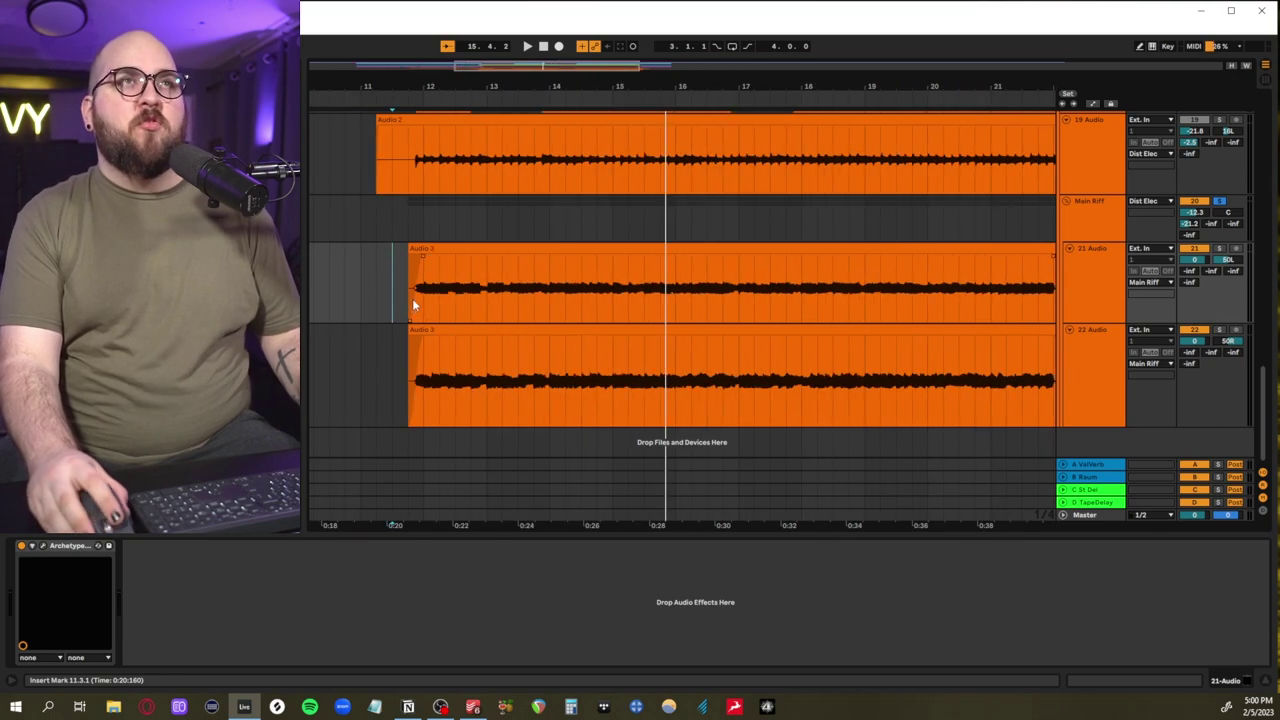
left_click(412, 298)
scroll(447, 327, "up", 1)
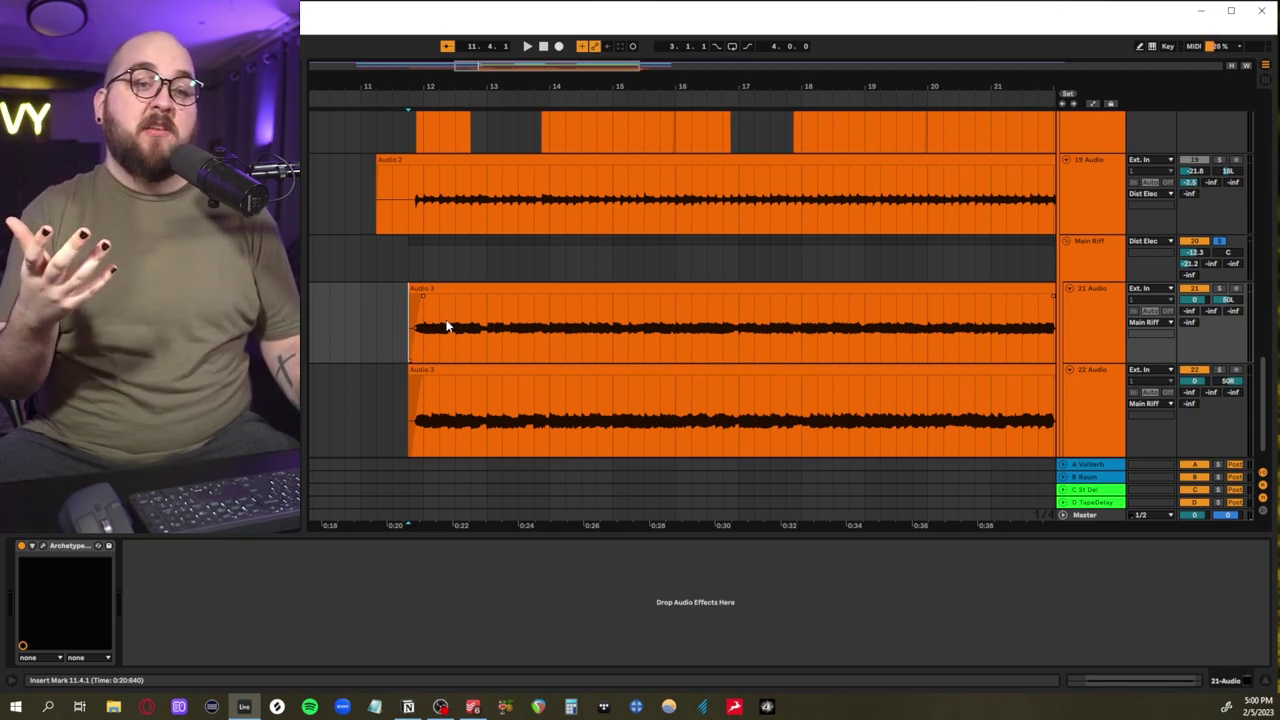
scroll(463, 326, "up", 2)
left_click_drag(377, 262, 672, 255)
scroll(660, 256, "up", 5)
left_click_drag(384, 250, 818, 248)
scroll(797, 238, "up", 10)
scroll(778, 254, "down", 14)
left_click_drag(415, 326, 929, 408)
Open the Kramer Tape plug-in on the Master track and move its window fully into view to examine its settings
left_click(1087, 516)
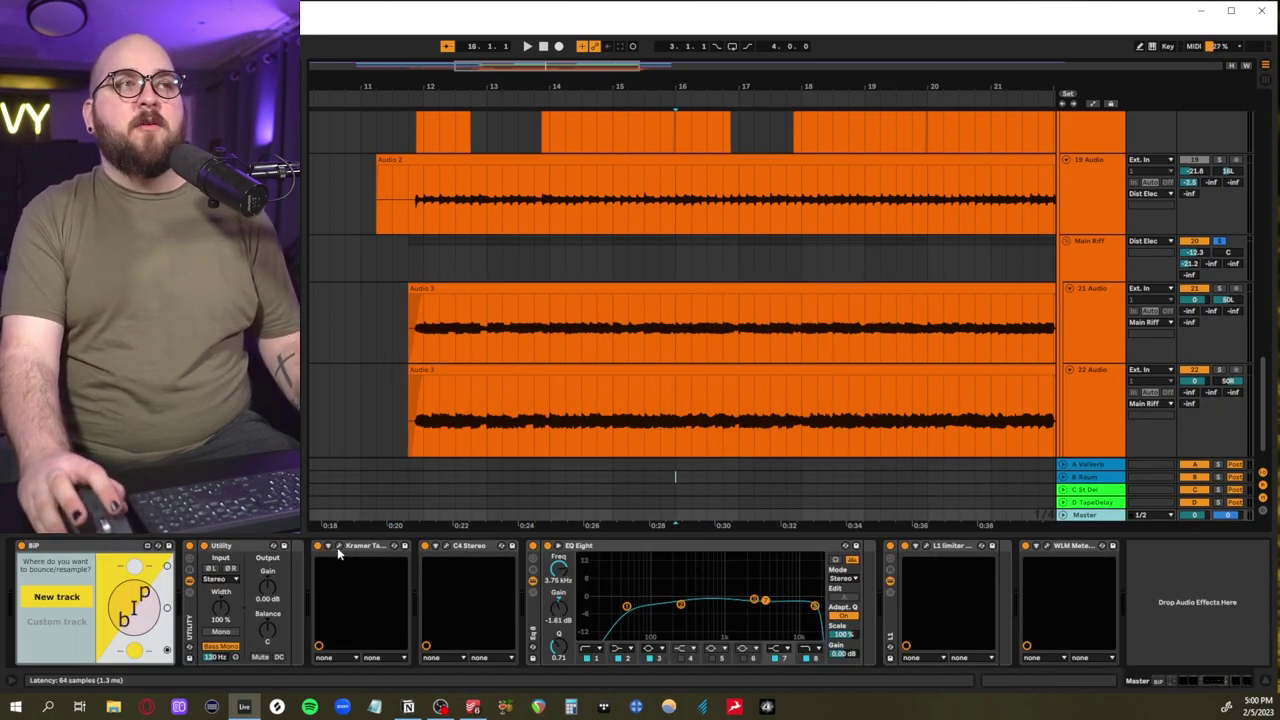
left_click(338, 546)
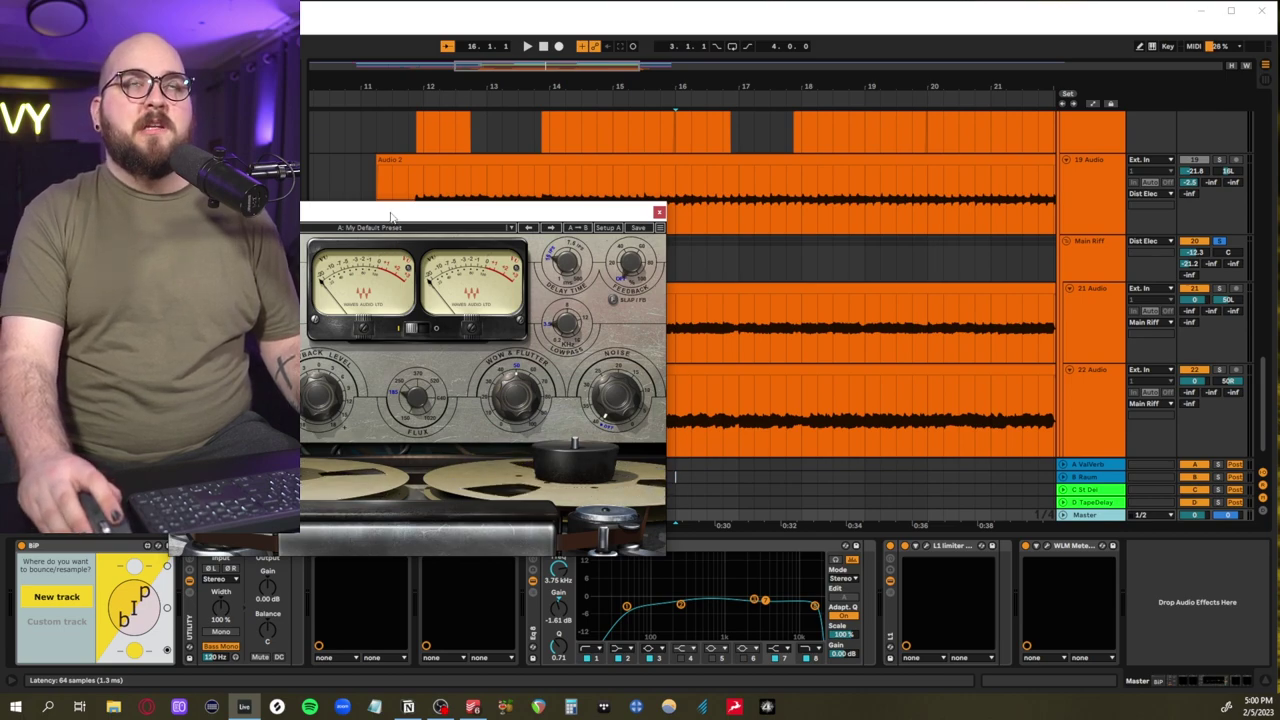
left_click_drag(391, 215, 748, 175)
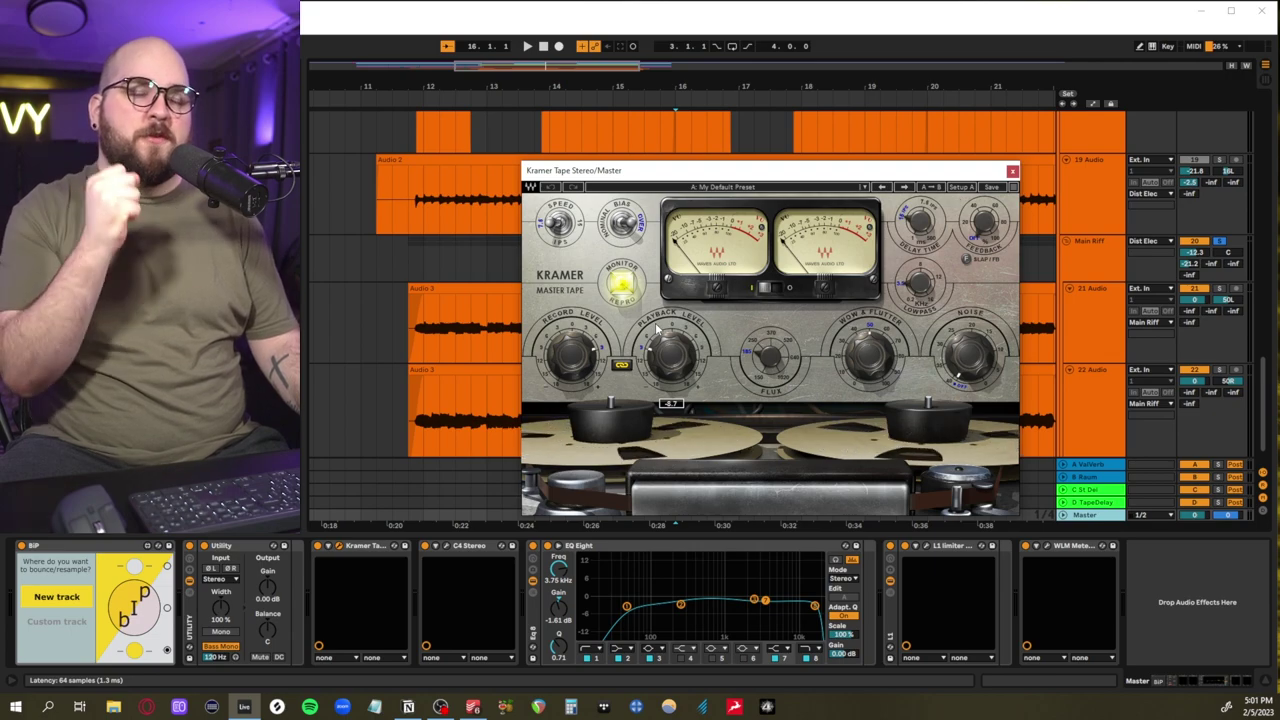
Check the drums group's device chain, and return to the Master track's effects
scroll(1085, 285, "up", 10)
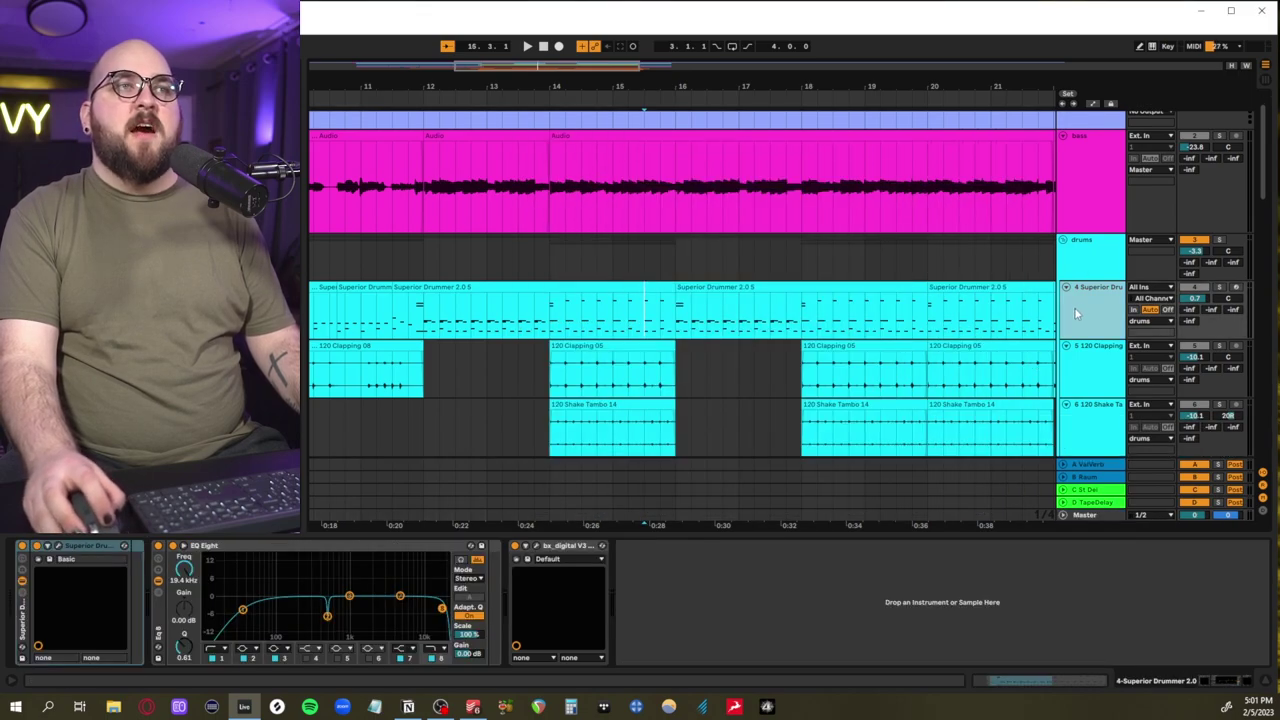
left_click(1090, 267)
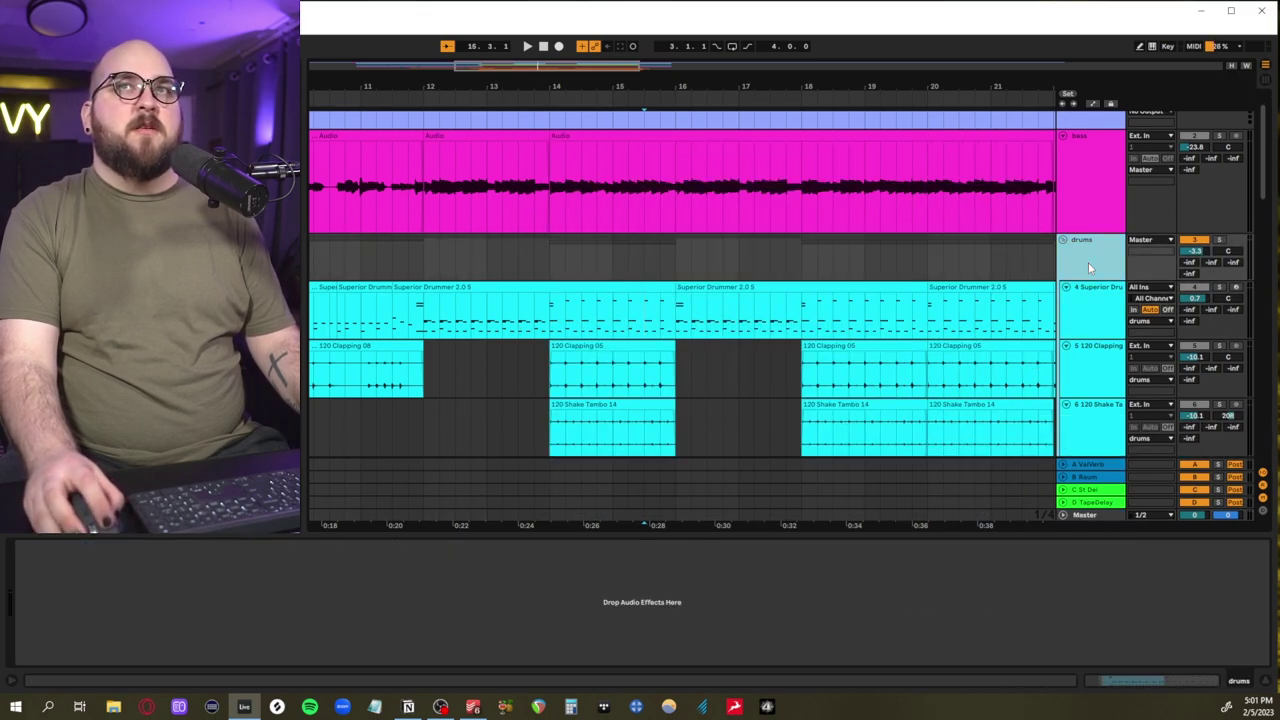
left_click(1088, 514)
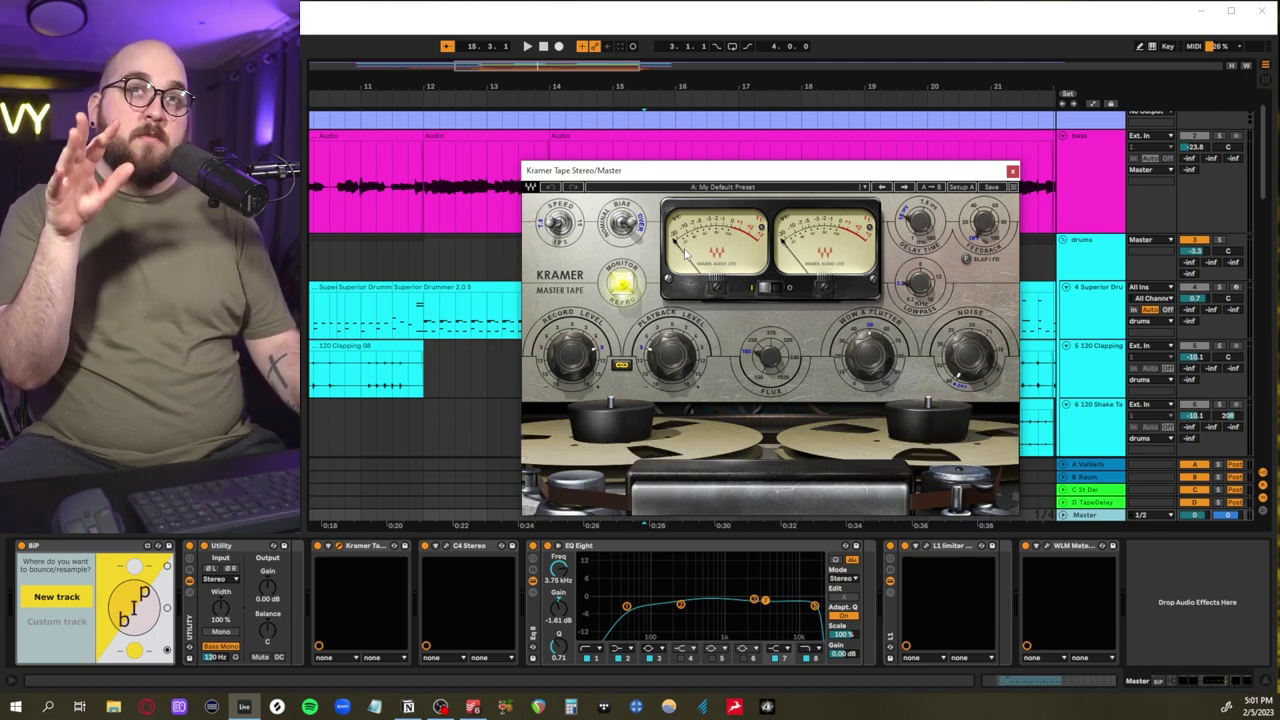
Close Kramer Tape, examine the C4 Stereo plug-in's Multi Electro Mastering preset on the Master track, and close it
left_click(395, 550)
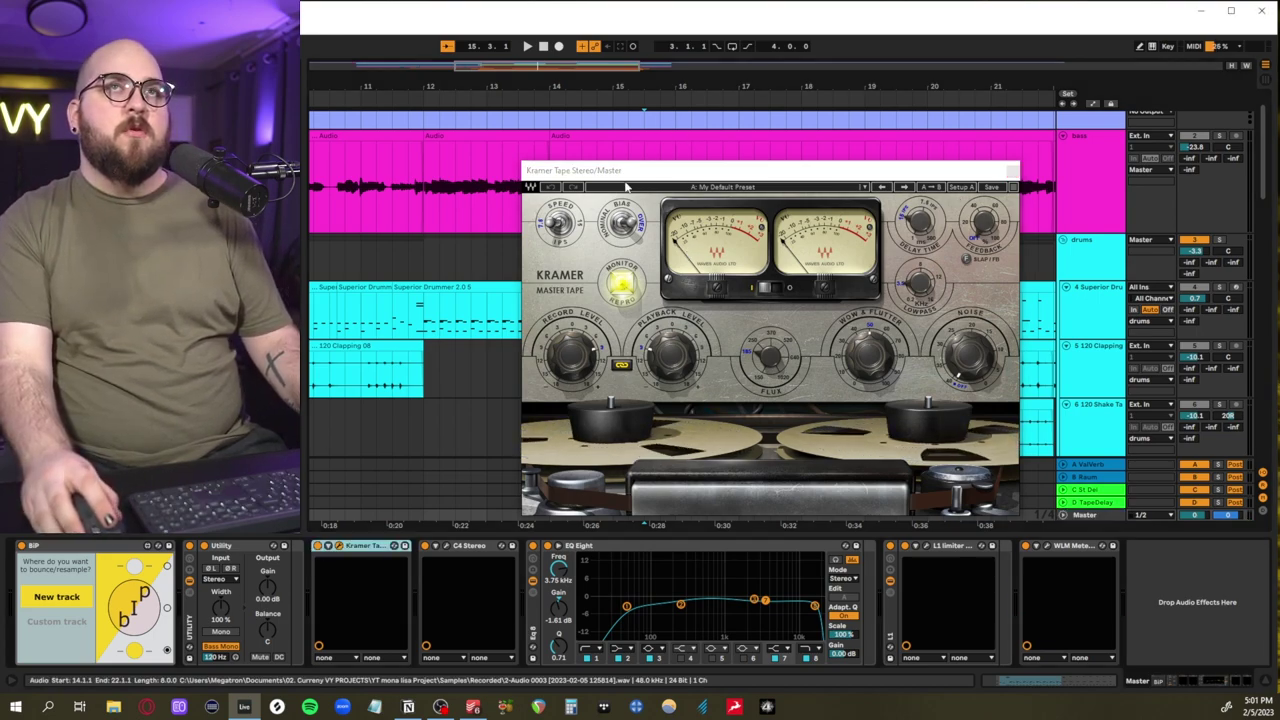
left_click(1013, 171)
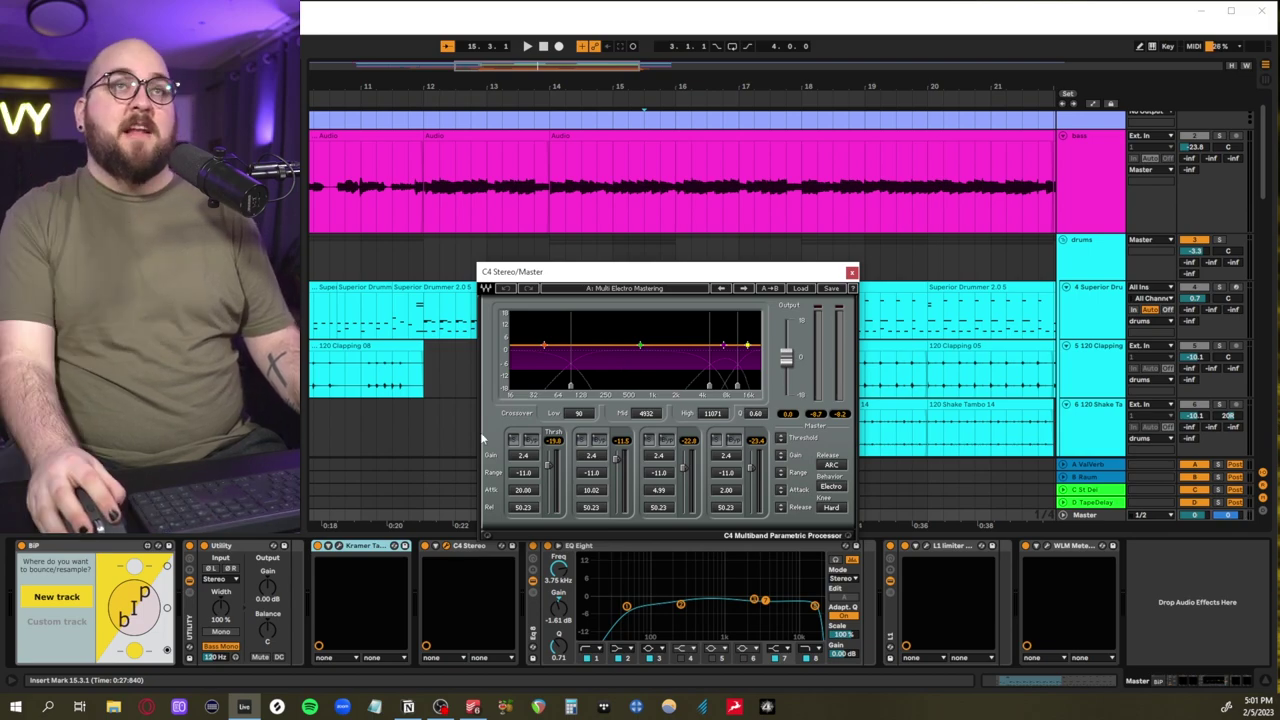
left_click(849, 273)
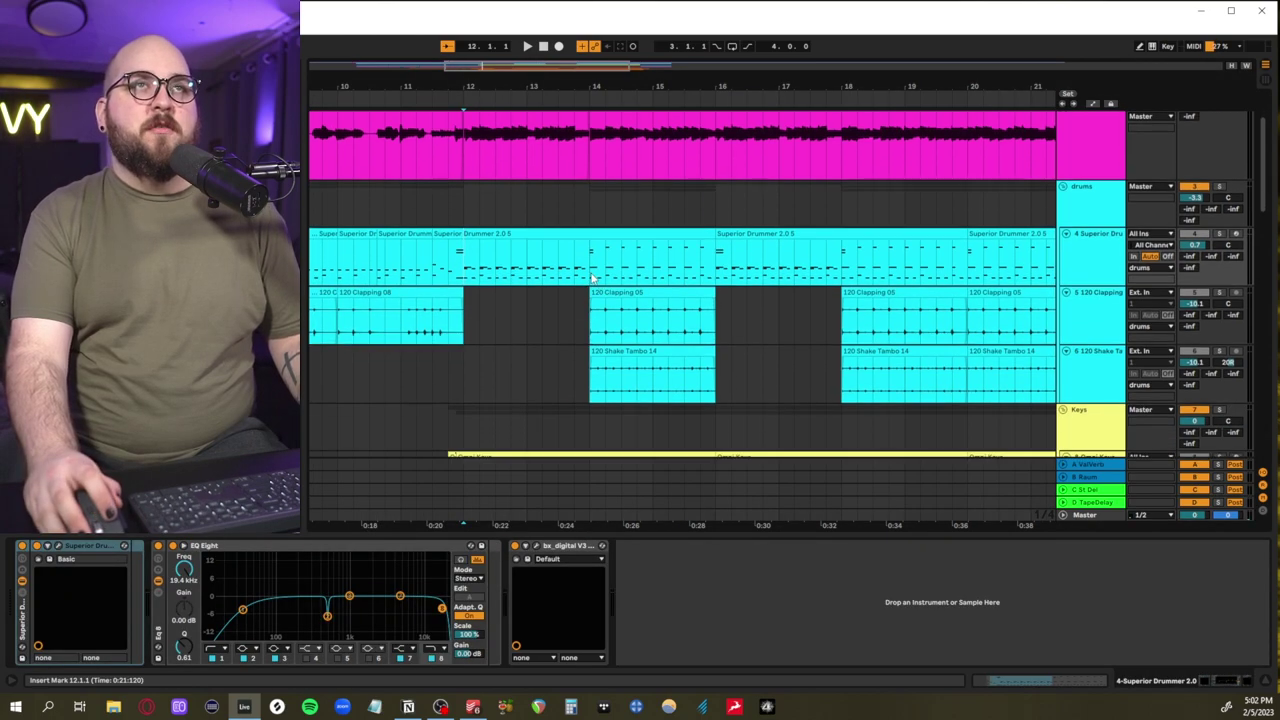
Play the soloed drums group from 14.1.1 with the Master effects in view, and unsolo it
left_click(591, 277)
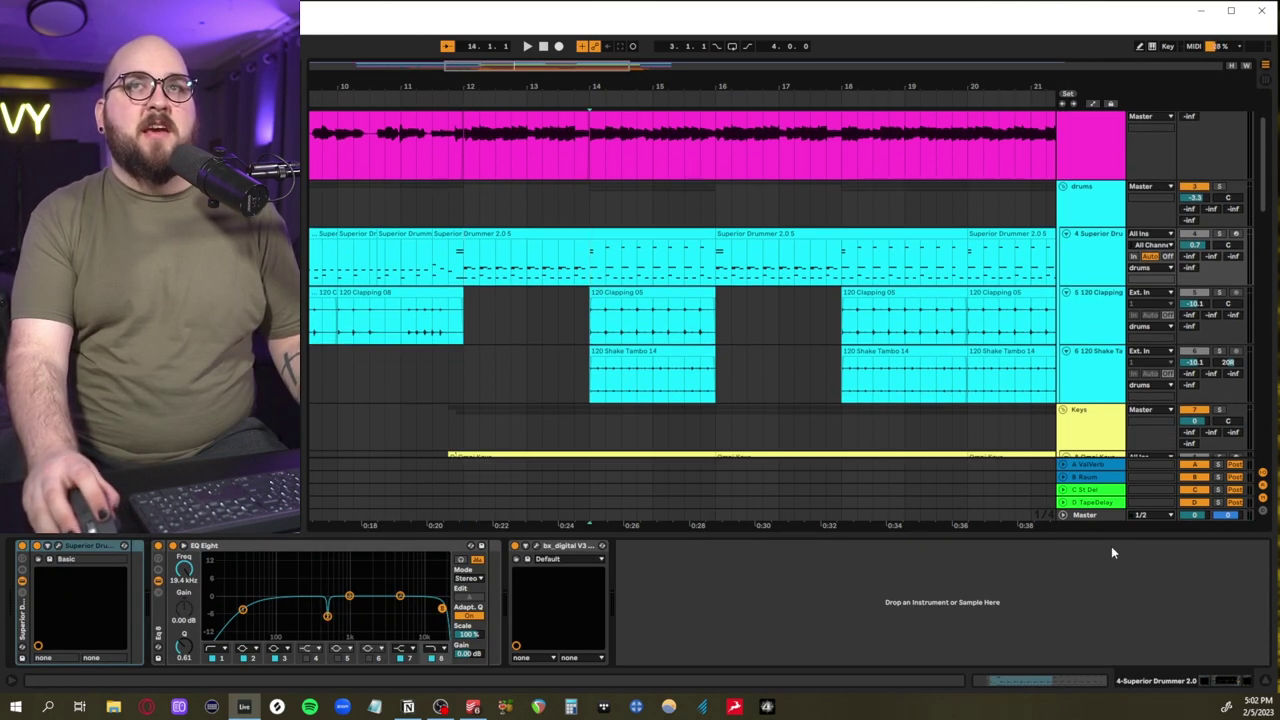
left_click(1085, 515)
key("space")
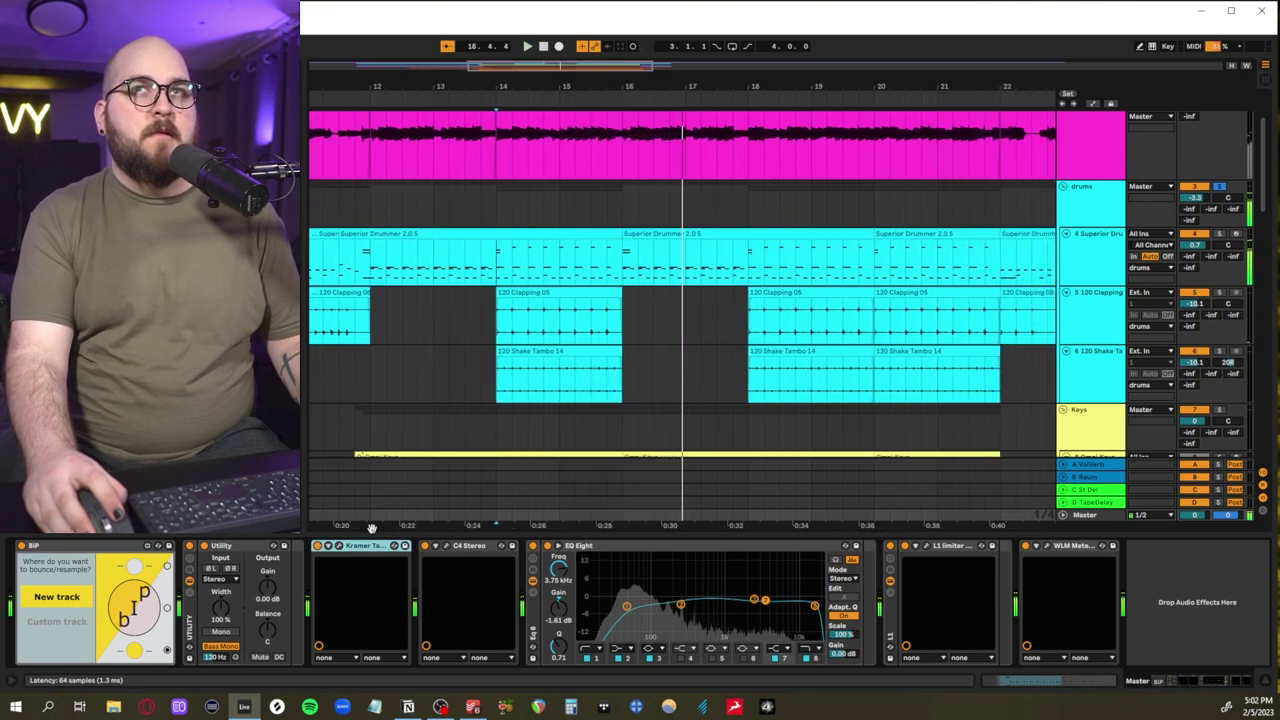
key("space")
left_click(1220, 187)
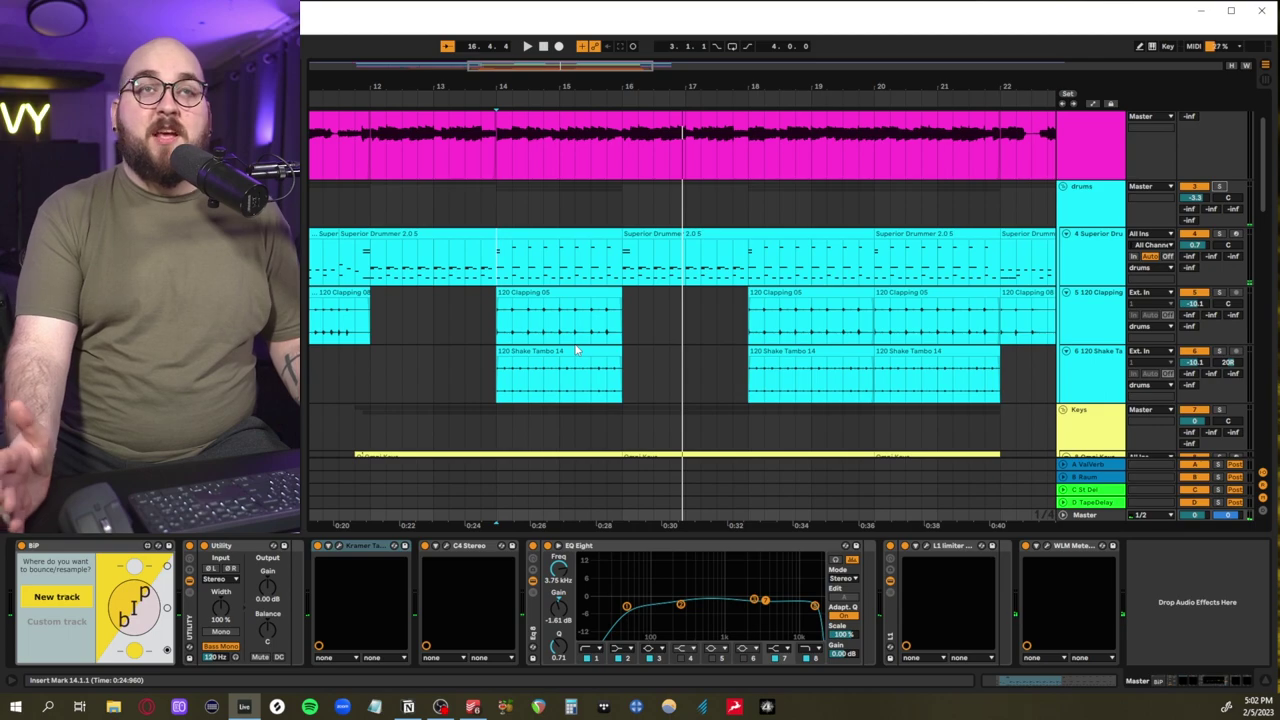
Review the keys and guitar layers, highlighting 13.3.1 to 18.1.1 across the distorted guitar tracks
scroll(575, 349, "down", 5)
scroll(575, 349, "down", 3)
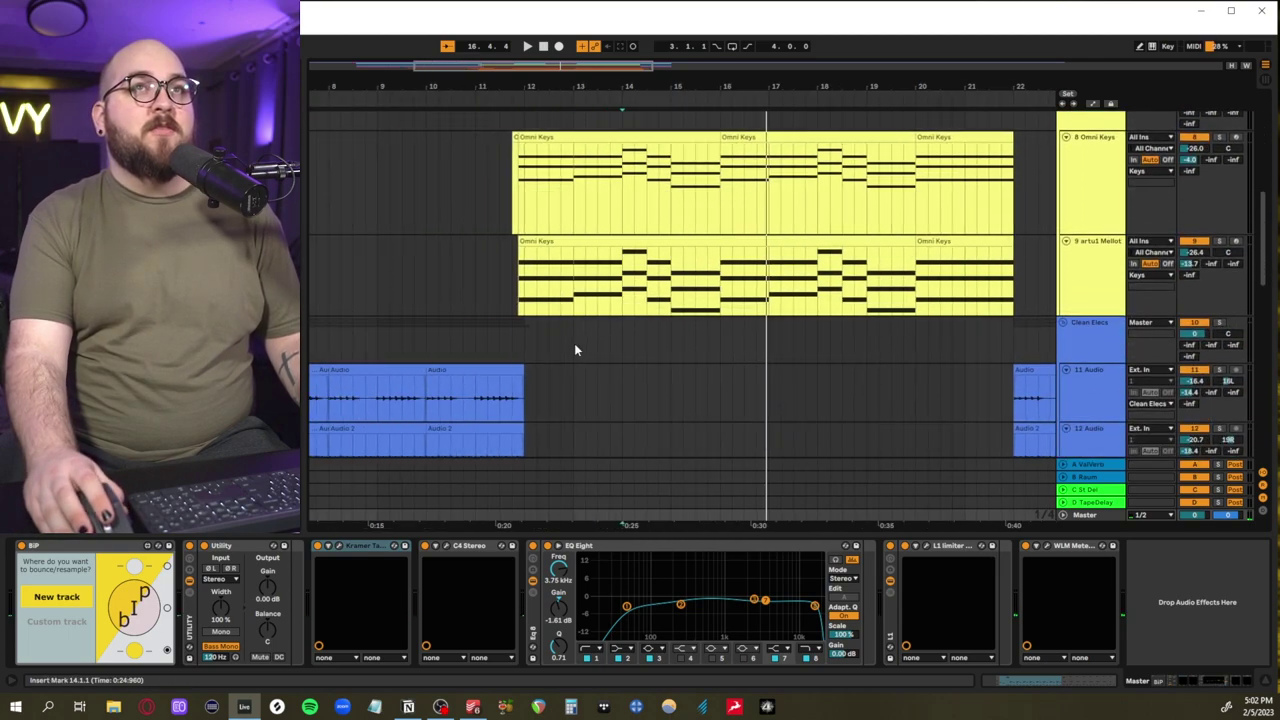
scroll(575, 350, "down", 5)
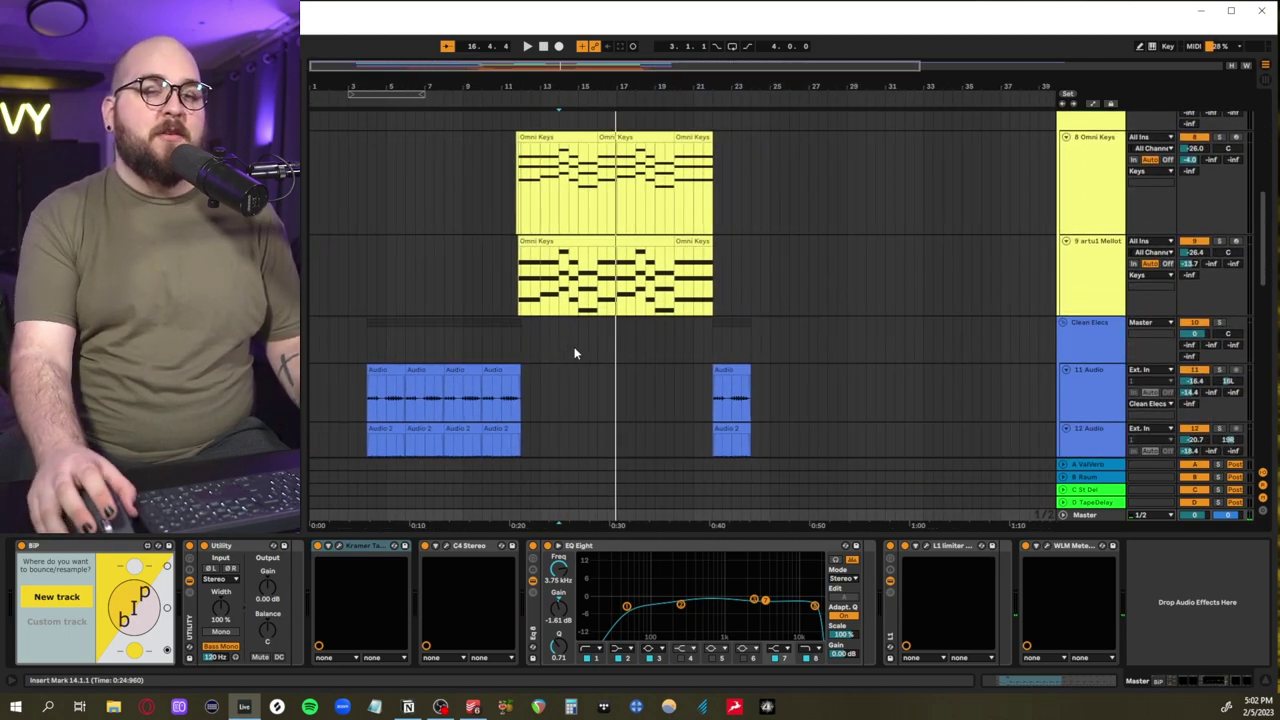
scroll(457, 386, "down", 10)
left_click_drag(637, 414, 549, 40)
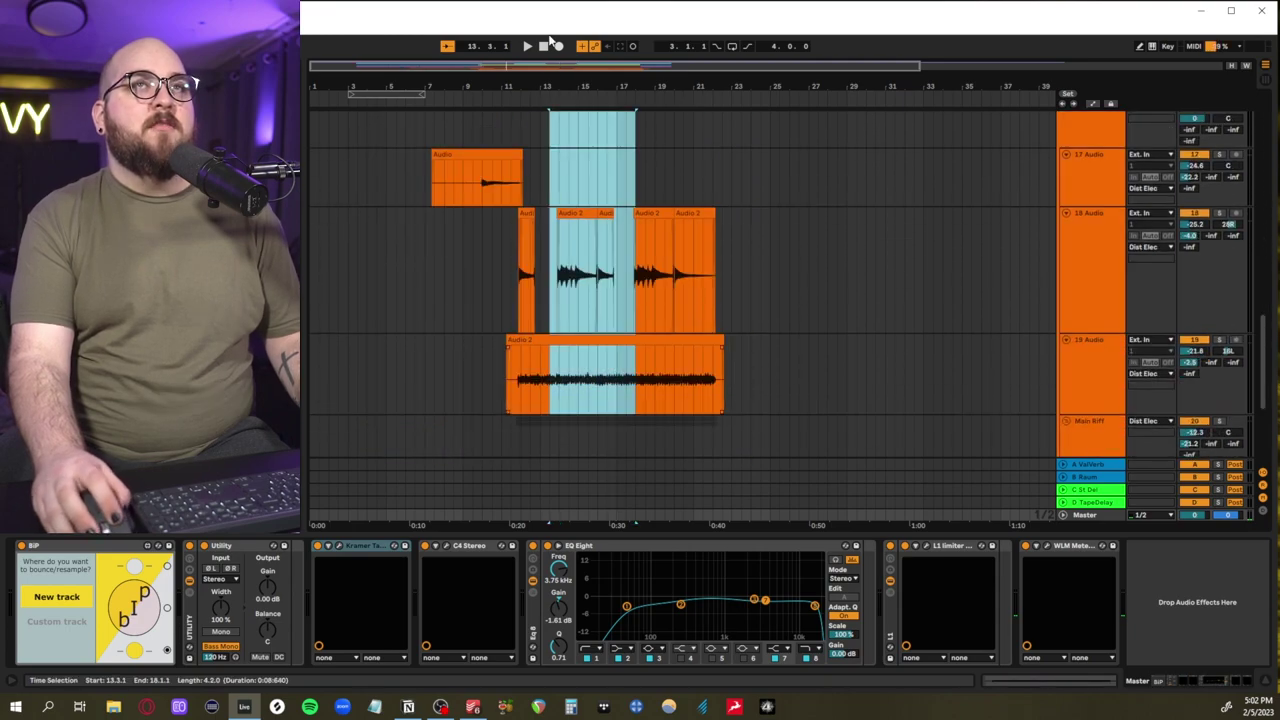
left_click(1100, 363)
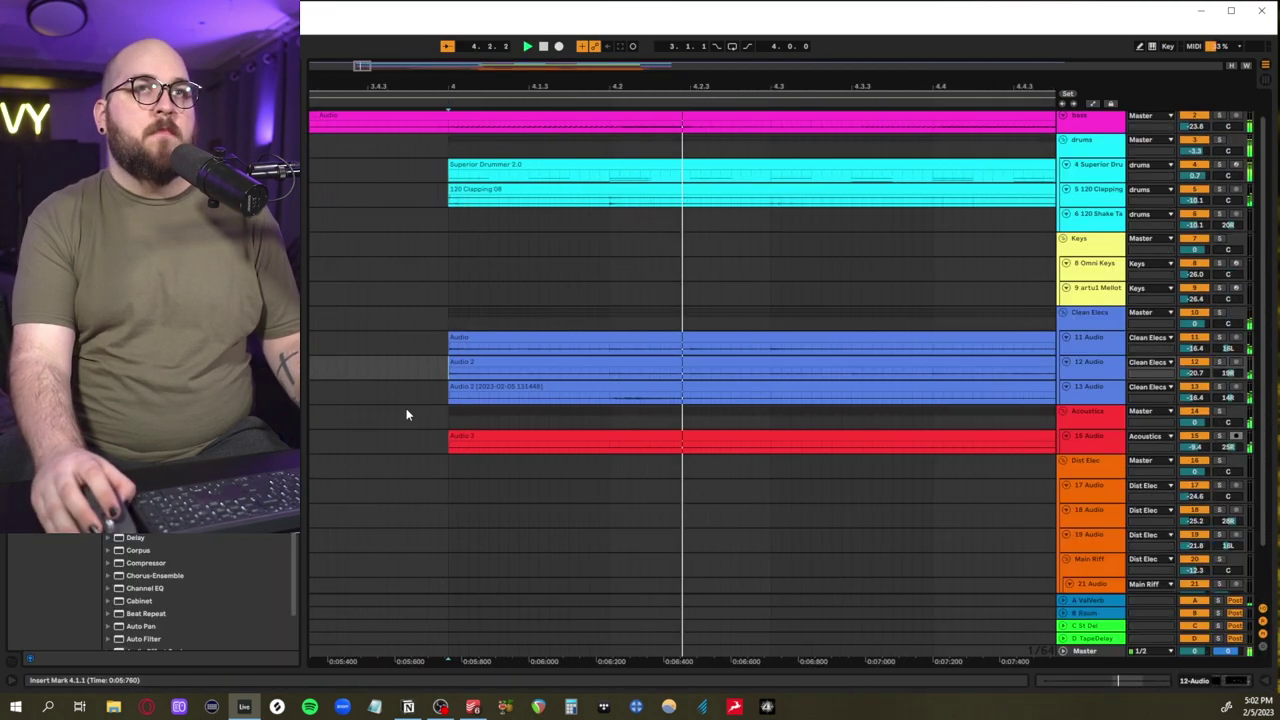
Play the full arrangement from 4.1.1 to its end, set the insert marker to 23.2.3, and review the sections
scroll(197, 593, "down", 1)
scroll(374, 451, "down", 4)
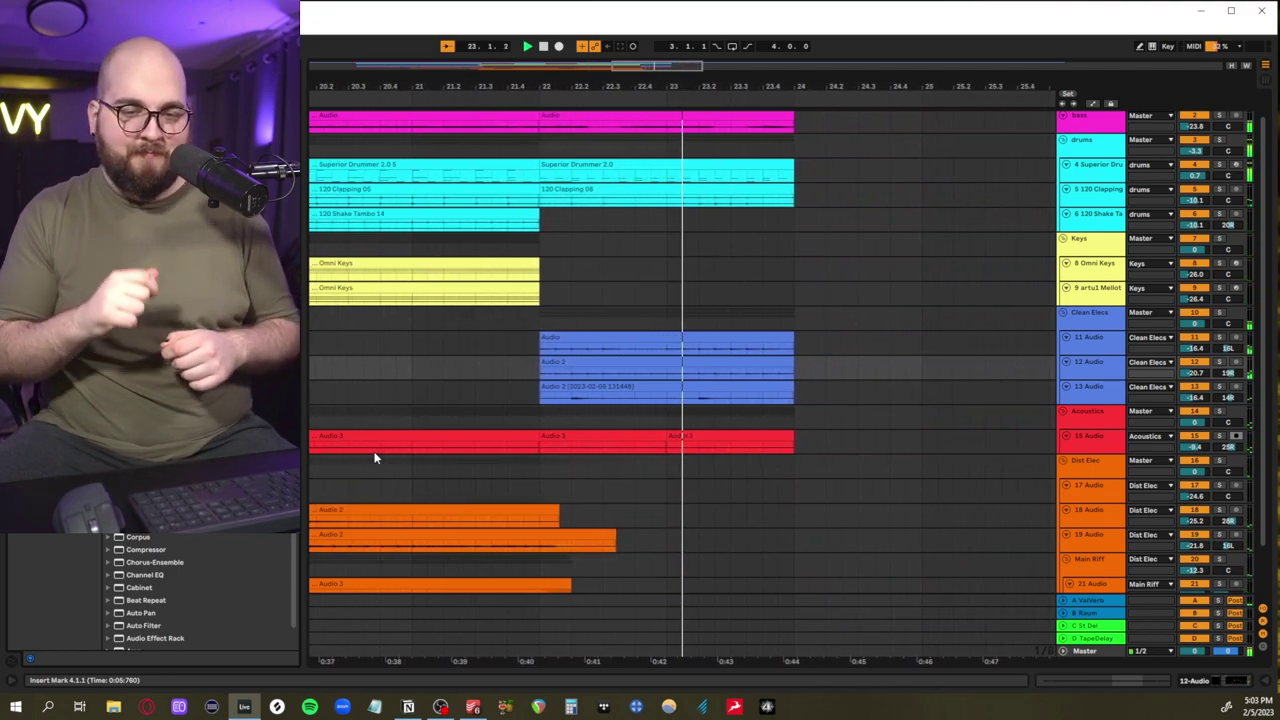
left_click(622, 318)
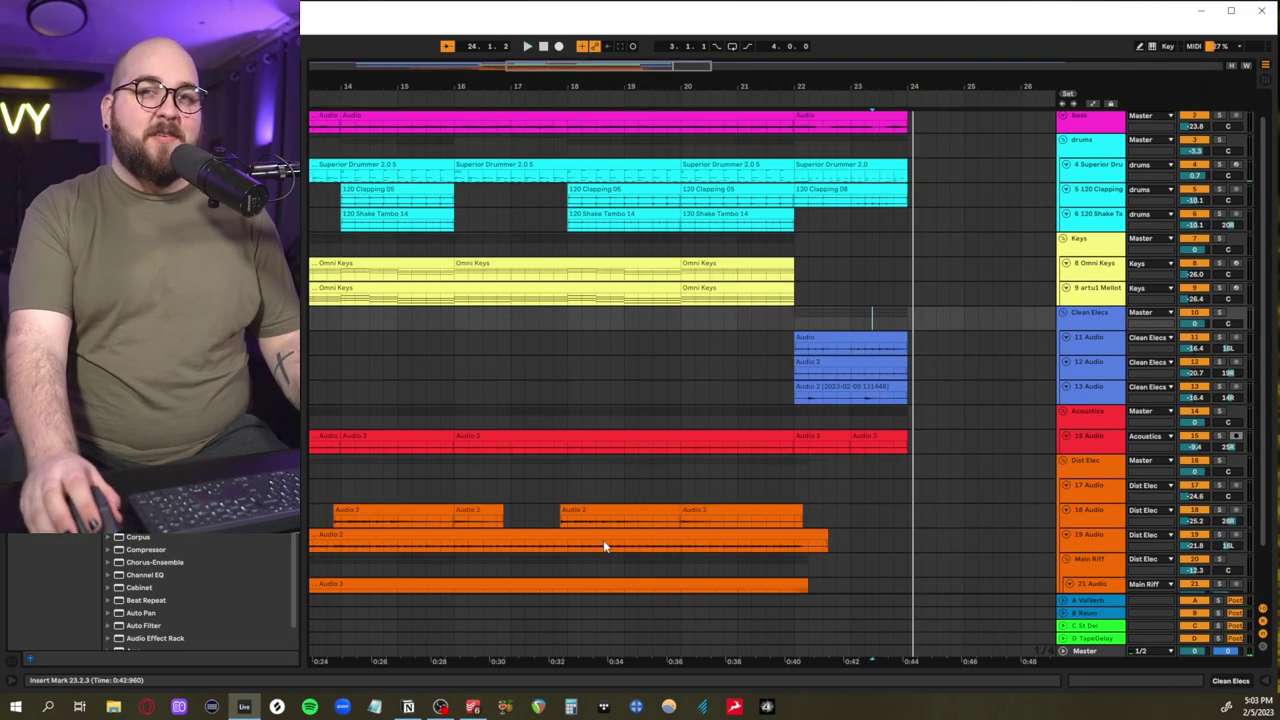
mouse_move(660, 615)
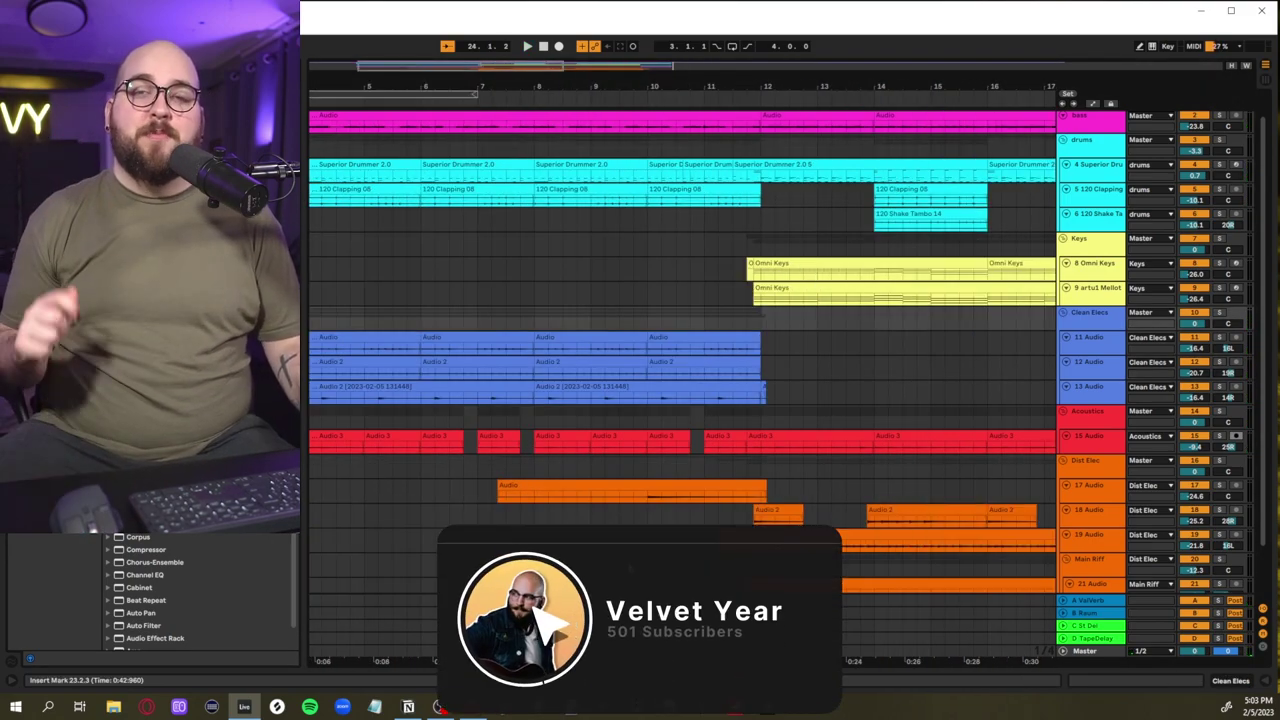